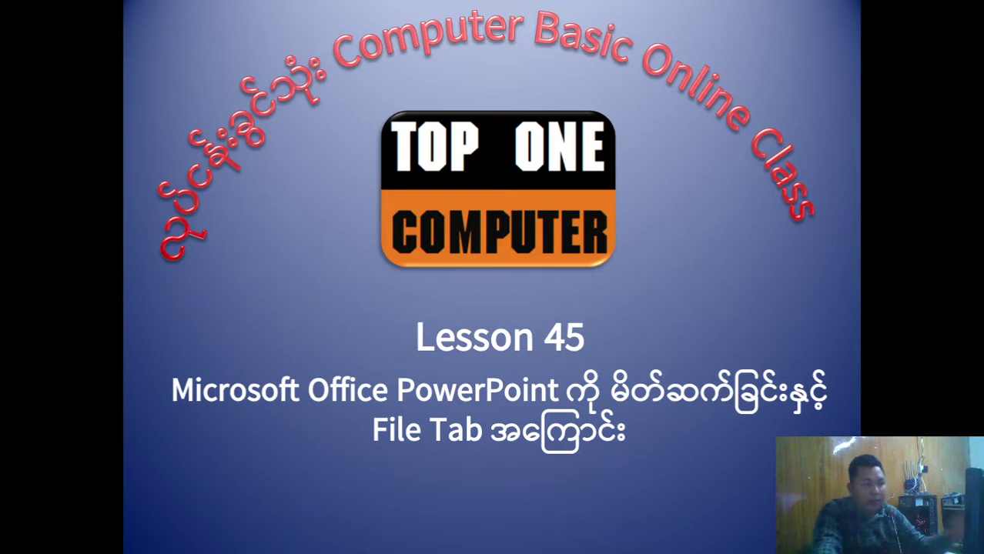
Step: Bring up the slide show context menu on the Lesson 45 title slide to end the show
{"action": "right_click", "coordinate": [779, 81]}
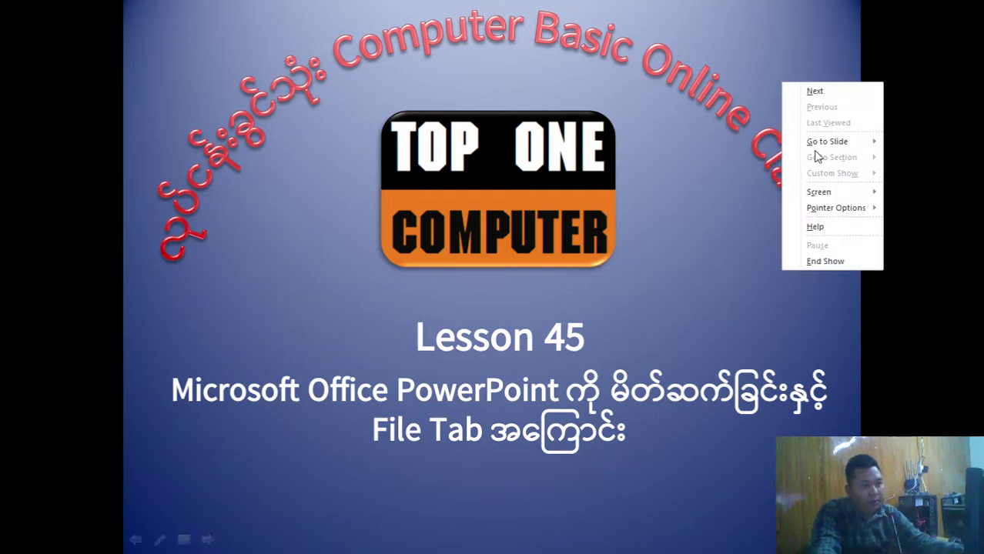
Step: End the slide show, then close the Lesson 45 deck and save its changes
{"action": "left_click", "coordinate": [841, 261]}
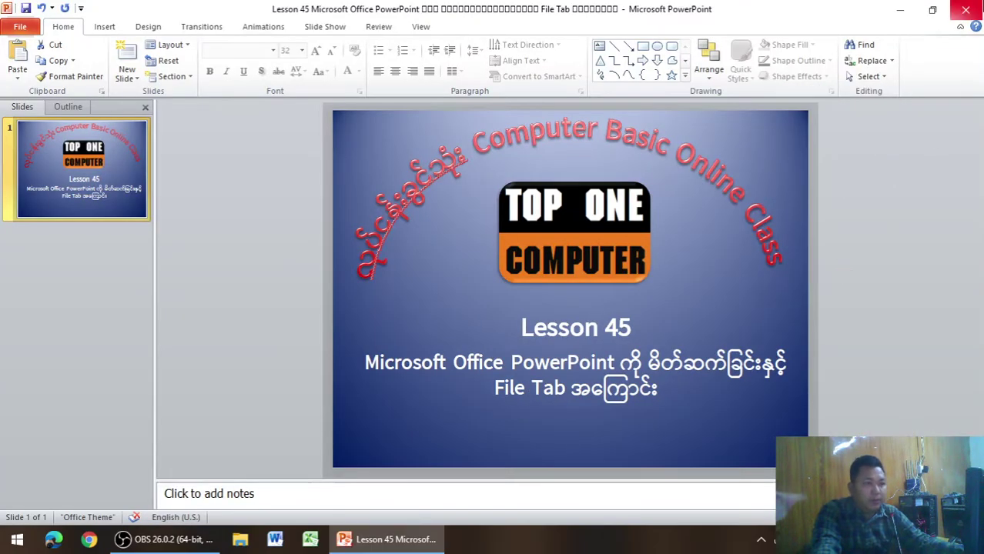
{"action": "left_click", "coordinate": [965, 9]}
{"action": "left_click", "coordinate": [429, 300]}
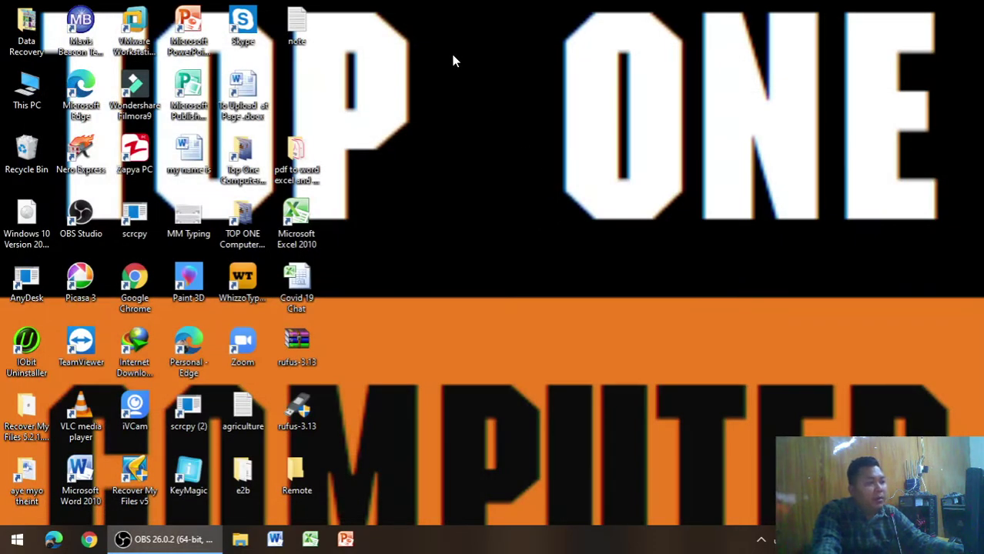
Step: Refresh the desktop, move the PowerPoint 2010 shortcut to mid-desktop, then launch and close PowerPoint
{"action": "right_click", "coordinate": [446, 49]}
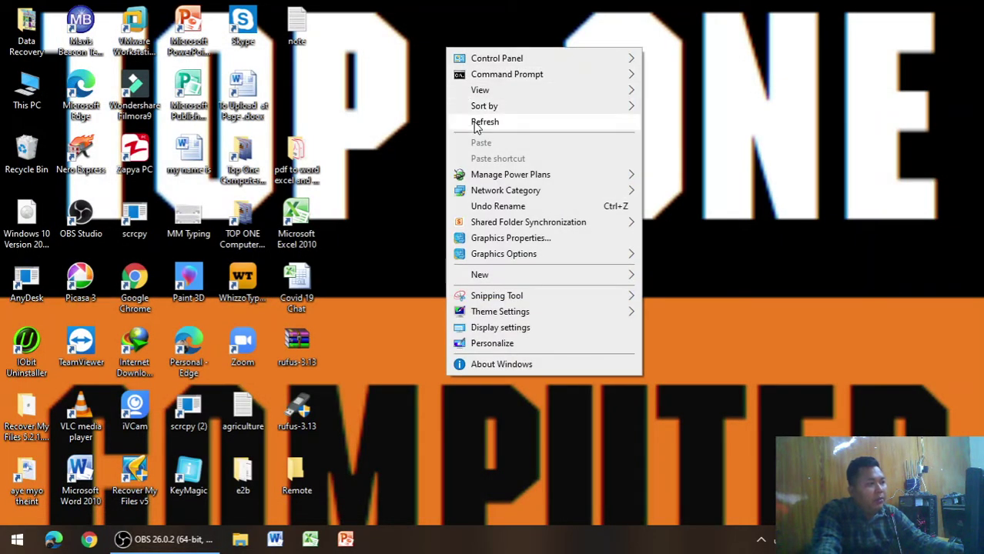
{"action": "left_click", "coordinate": [471, 121]}
{"action": "left_click_drag", "start_coordinate": [189, 31], "coordinate": [458, 393]}
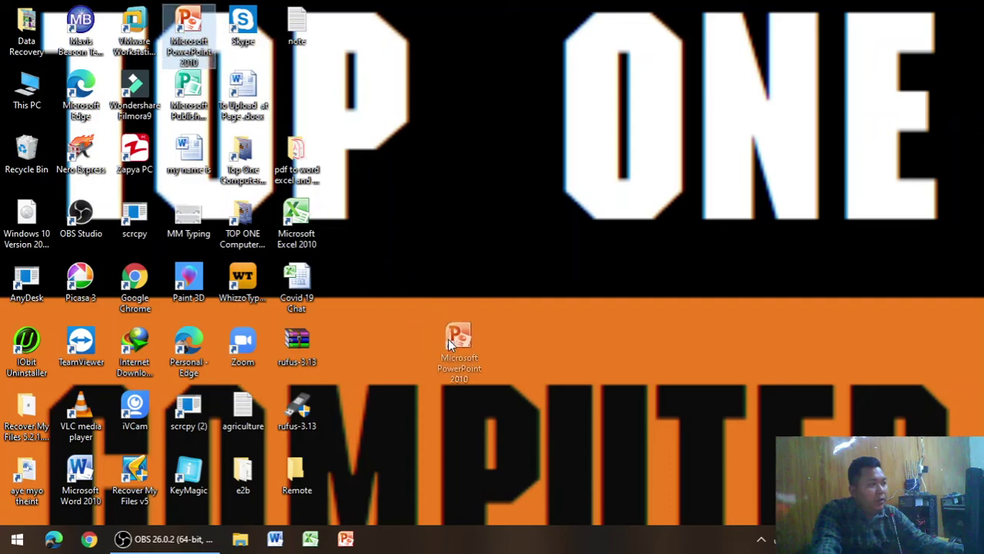
{"action": "double_click", "coordinate": [462, 350]}
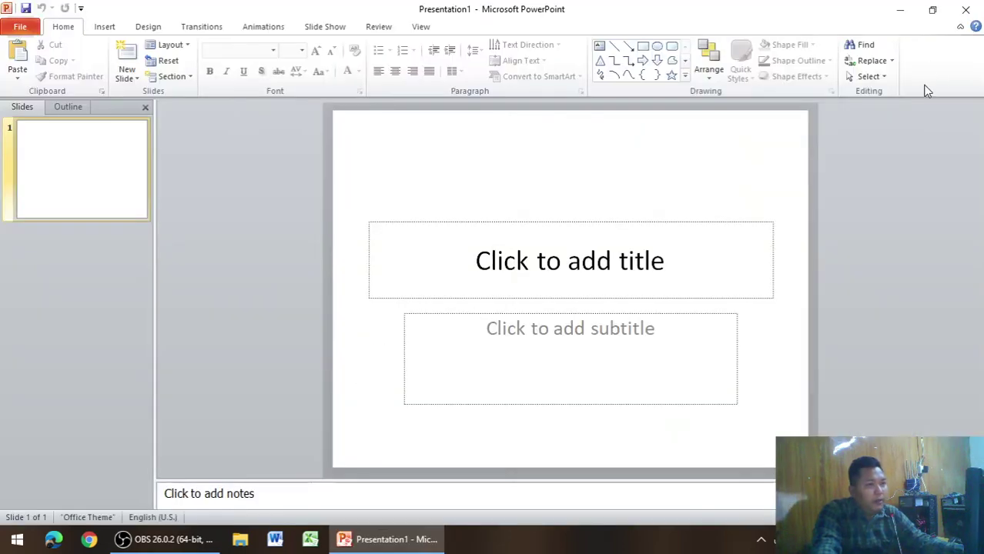
{"action": "left_click", "coordinate": [966, 9]}
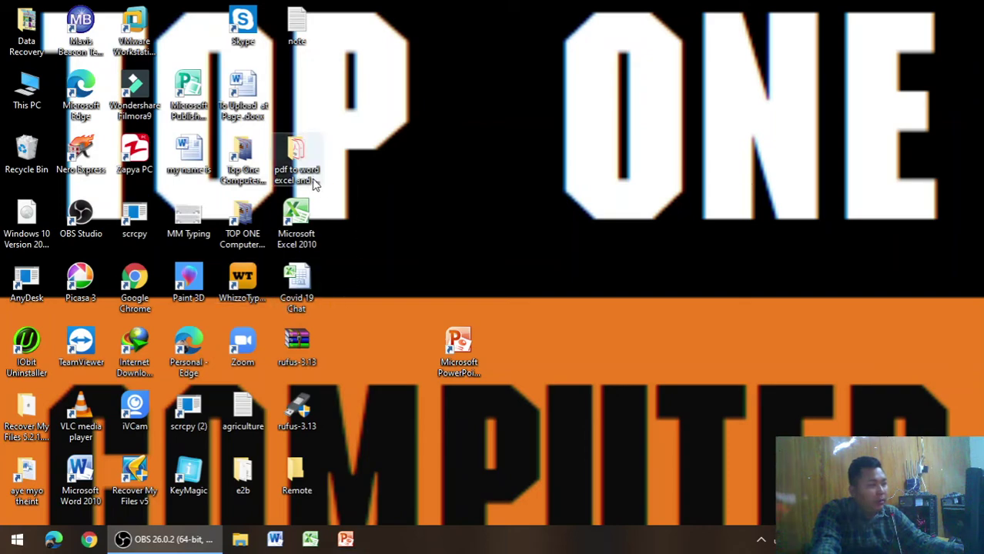
Step: Create a new folder inside Top One Computer Basic Online Class
{"action": "double_click", "coordinate": [259, 160]}
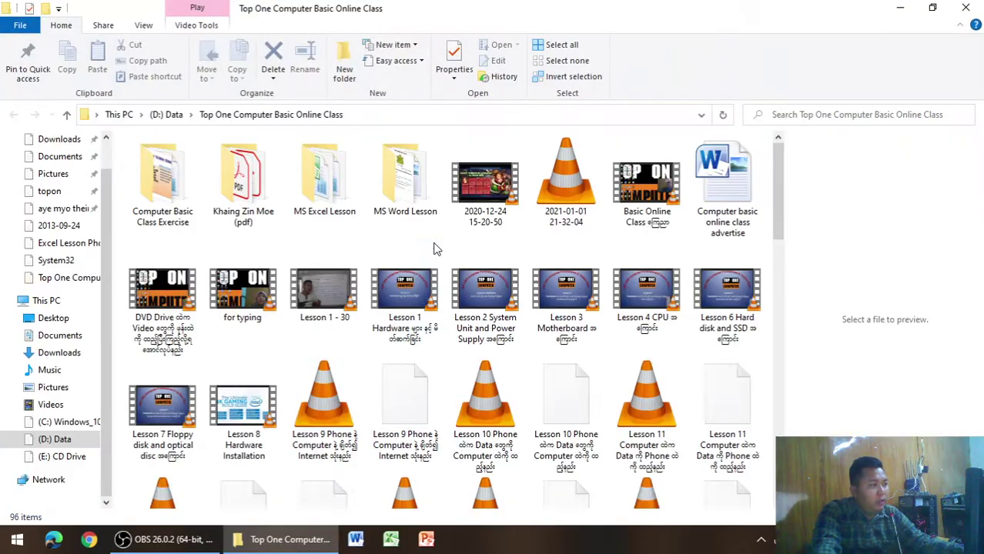
{"action": "right_click", "coordinate": [474, 242]}
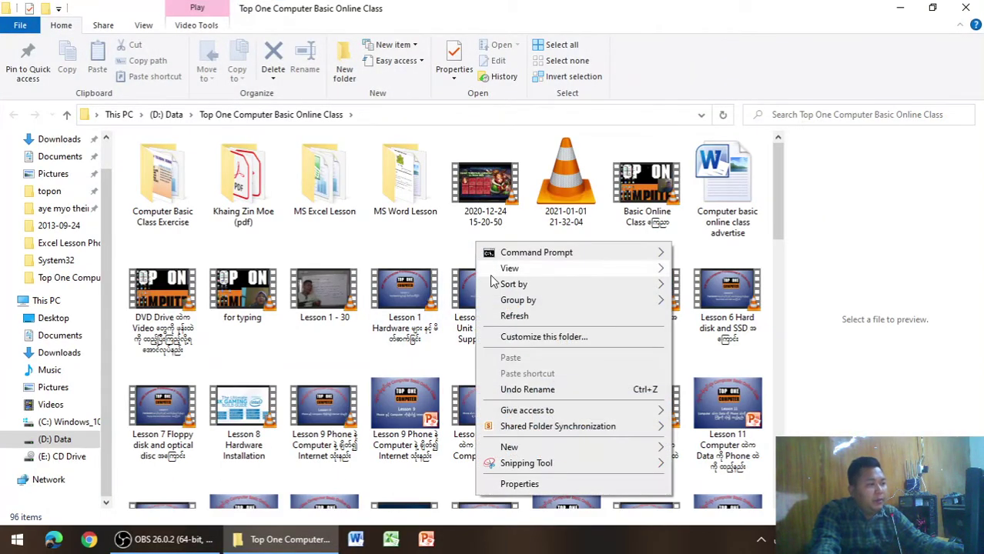
{"action": "mouse_move", "coordinate": [540, 454]}
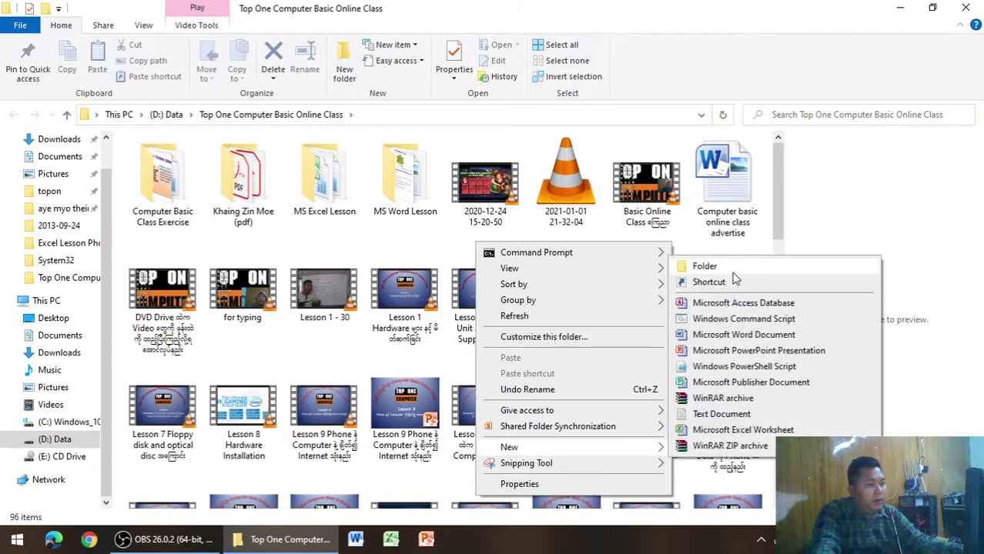
{"action": "left_click", "coordinate": [701, 265]}
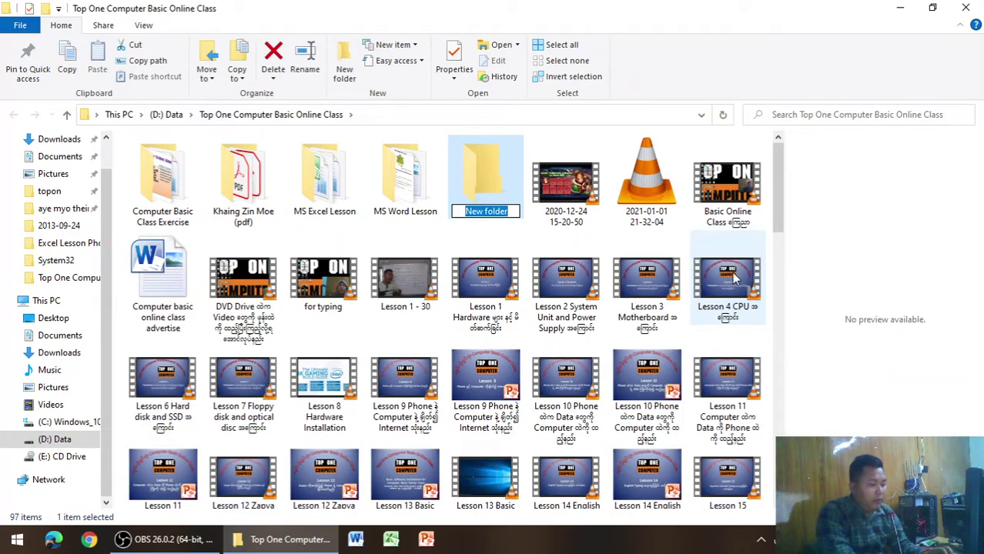
Step: Name the new folder 'MS PowerPoint' and open it
{"action": "type", "text": "ဒ"}
{"action": "key", "text": "BackSpace"}
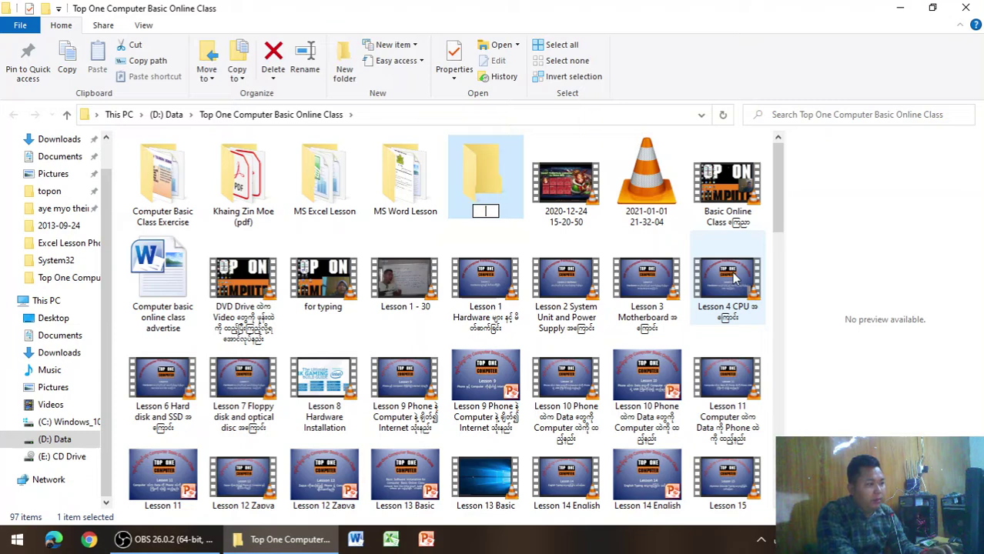
{"action": "key", "text": "ctrl+shift"}
{"action": "type", "text": "MS"}
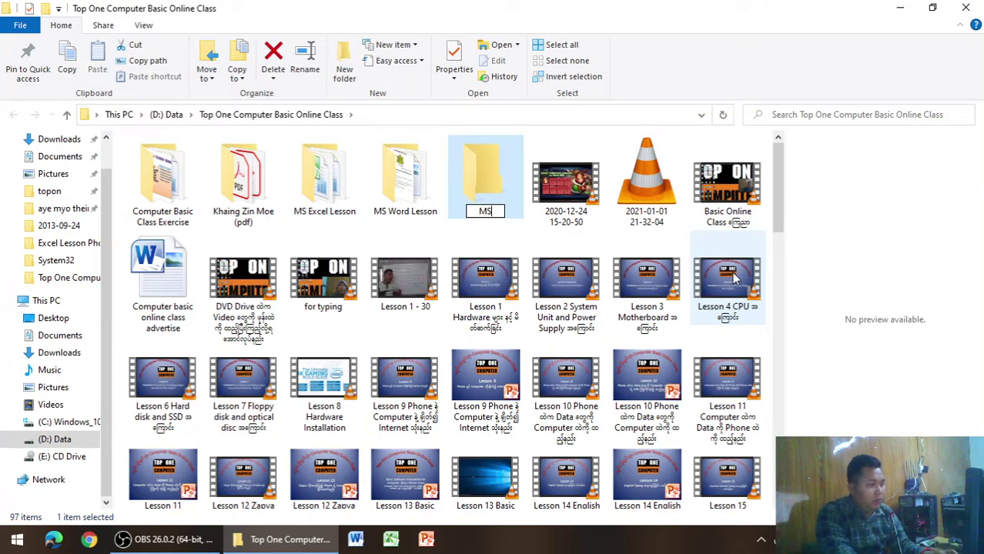
{"action": "type", "text": " Po"}
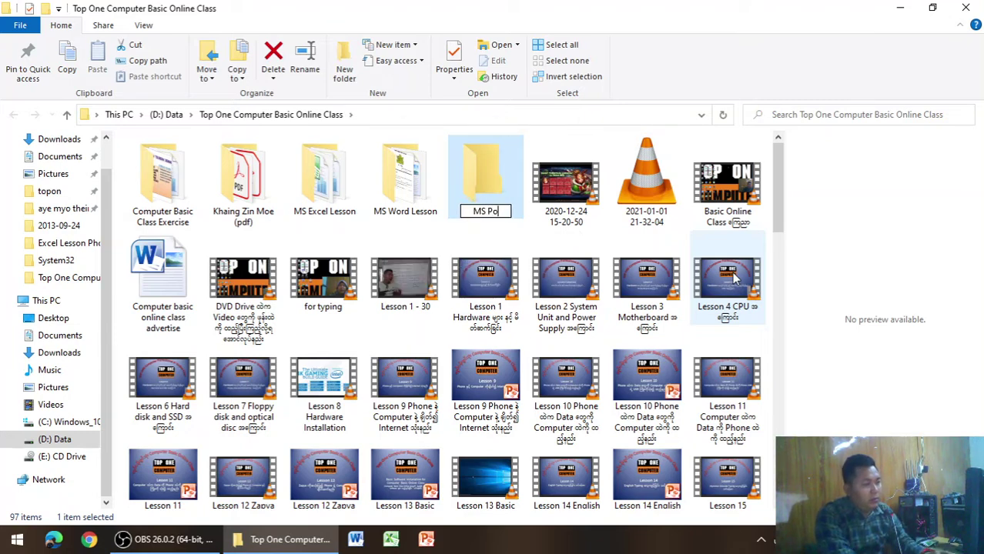
{"action": "type", "text": "werP"}
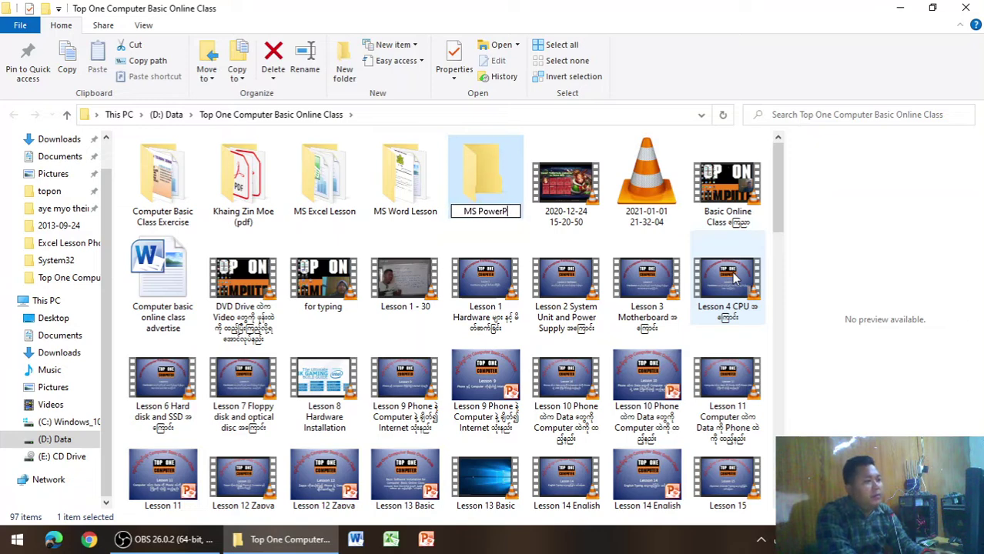
{"action": "type", "text": "oint"}
{"action": "key", "text": "Return"}
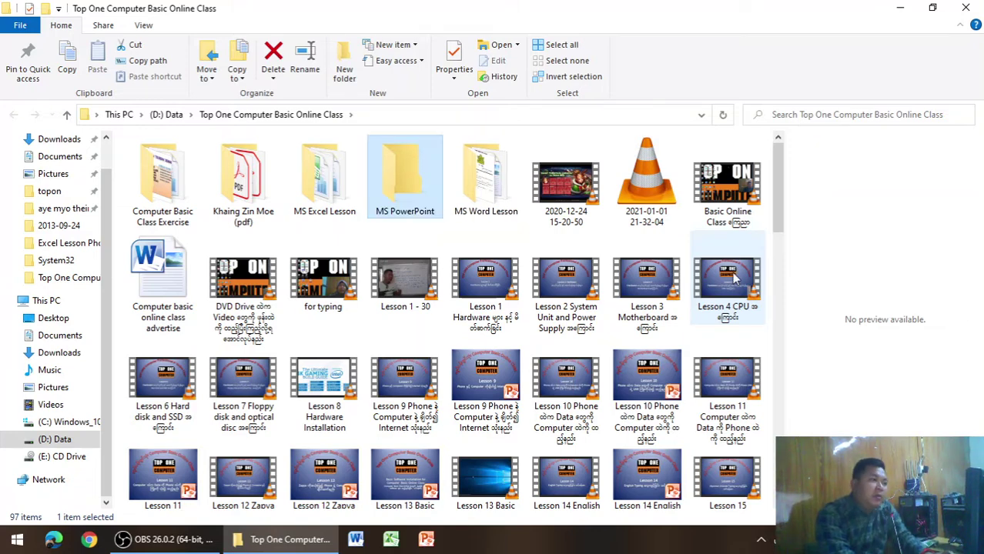
{"action": "key", "text": "Return"}
Step: Create a new PowerPoint presentation named 'File Tab' in the MS PowerPoint folder
{"action": "right_click", "coordinate": [336, 233]}
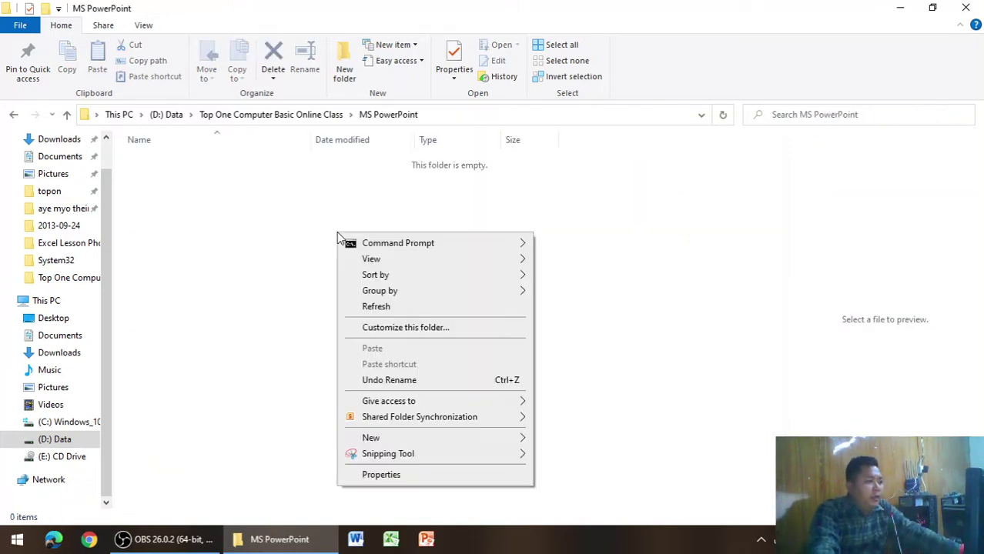
{"action": "mouse_move", "coordinate": [370, 438]}
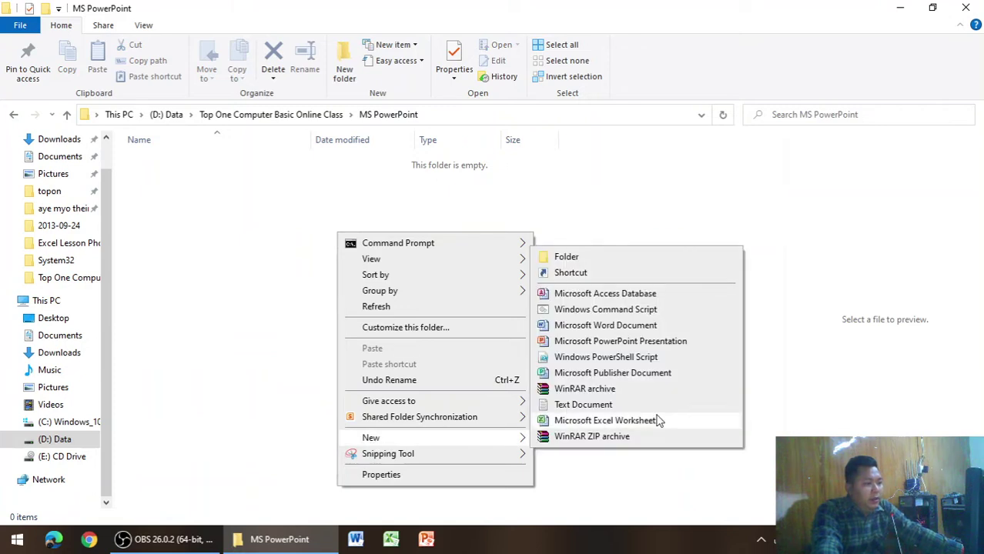
{"action": "left_click", "coordinate": [647, 346]}
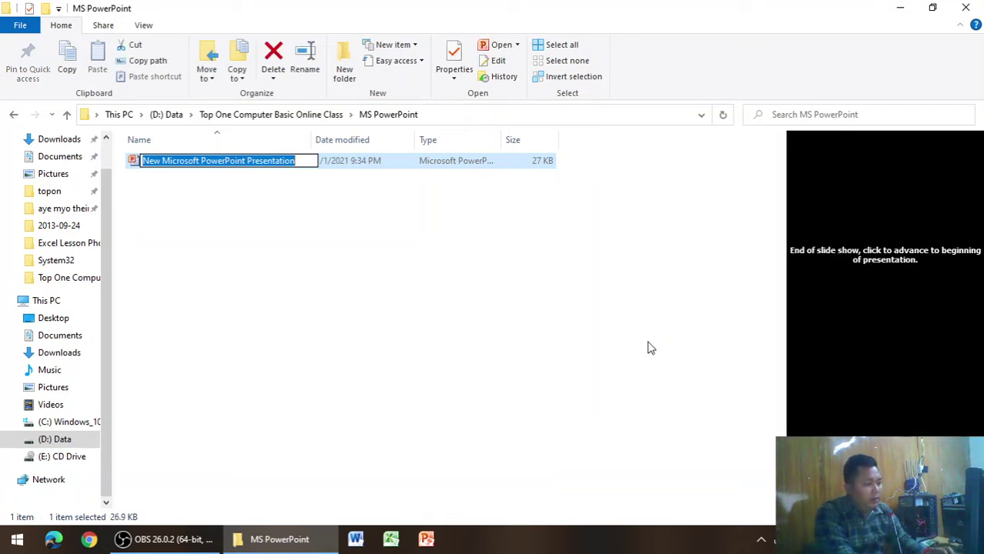
{"action": "type", "text": "File Ta"}
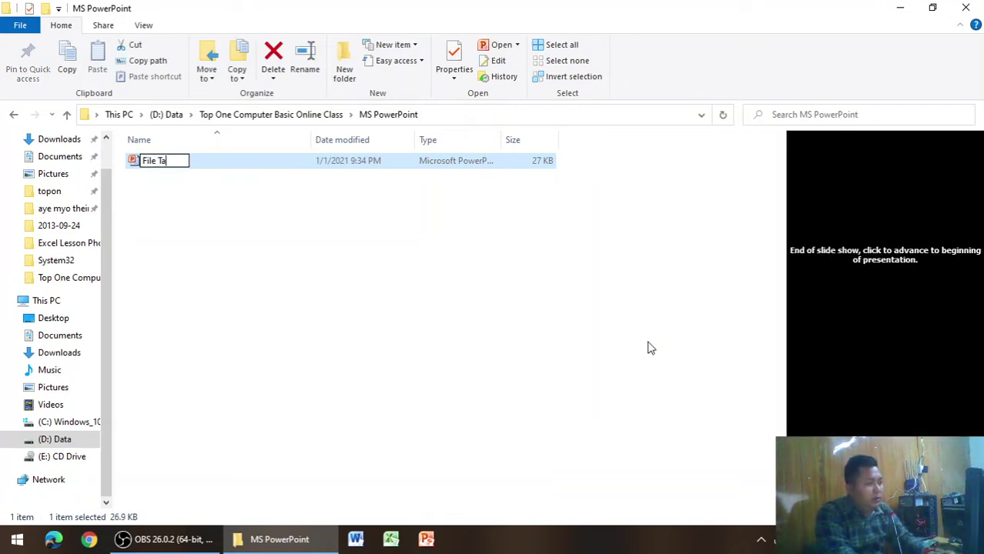
{"action": "type", "text": "b"}
{"action": "key", "text": "Return"}
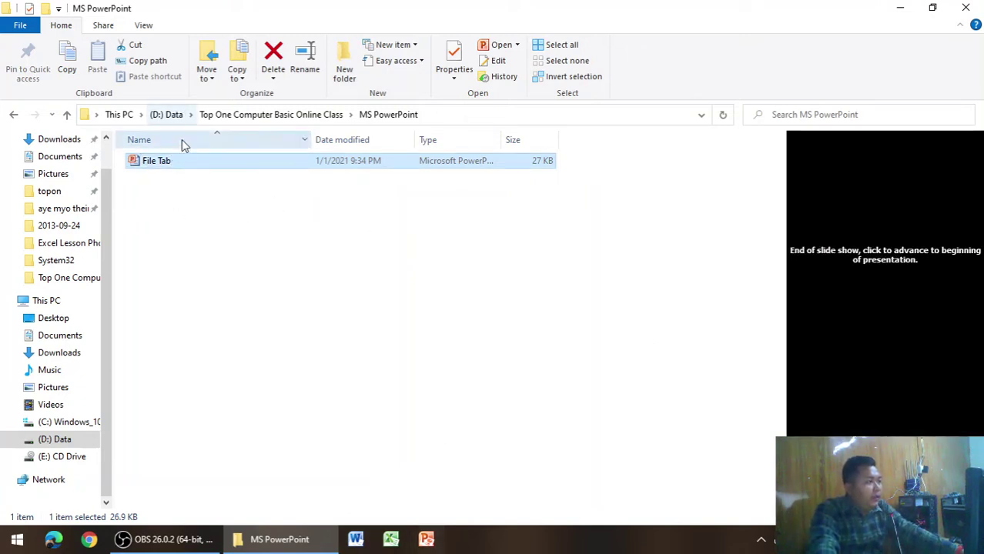
Step: Turn on file name extensions in the View options and select File Tab.pptx
{"action": "left_click", "coordinate": [145, 27]}
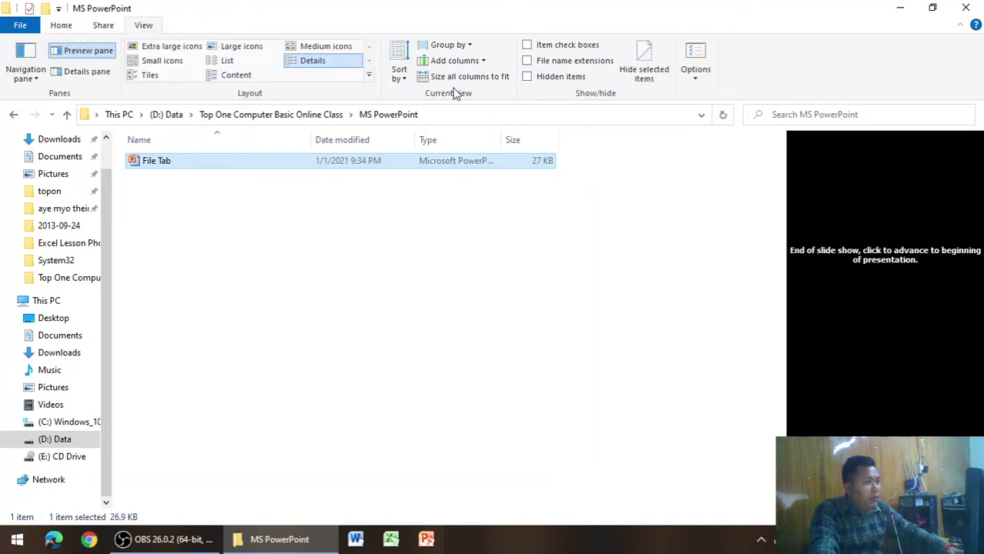
{"action": "left_click", "coordinate": [584, 62]}
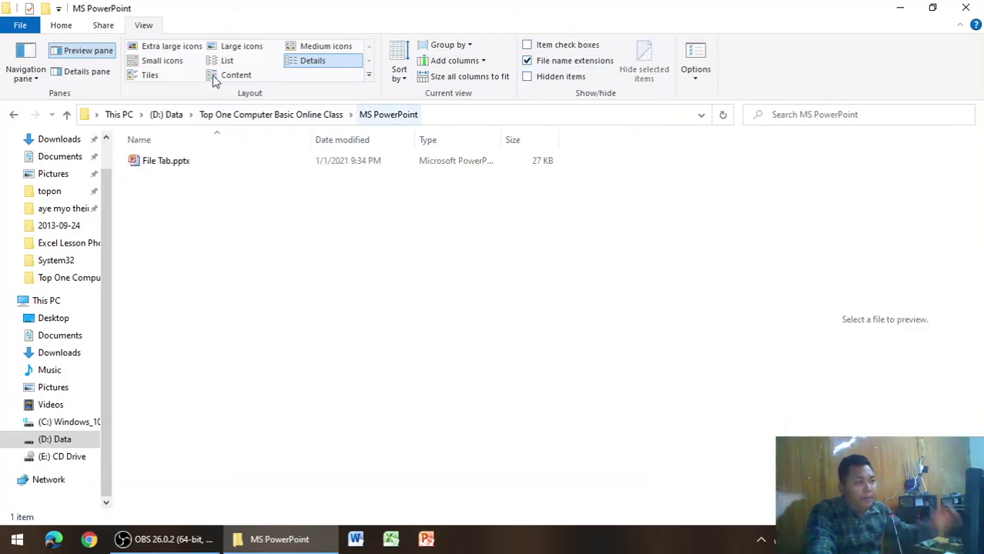
{"action": "left_click", "coordinate": [187, 166]}
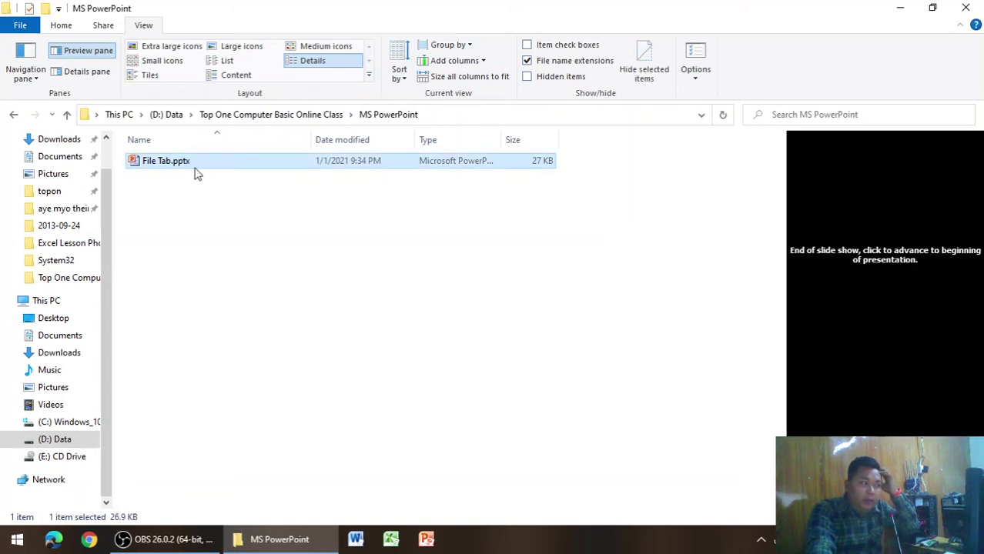
Step: Open File Tab.pptx in PowerPoint, view its Info page, then close it
{"action": "double_click", "coordinate": [203, 162]}
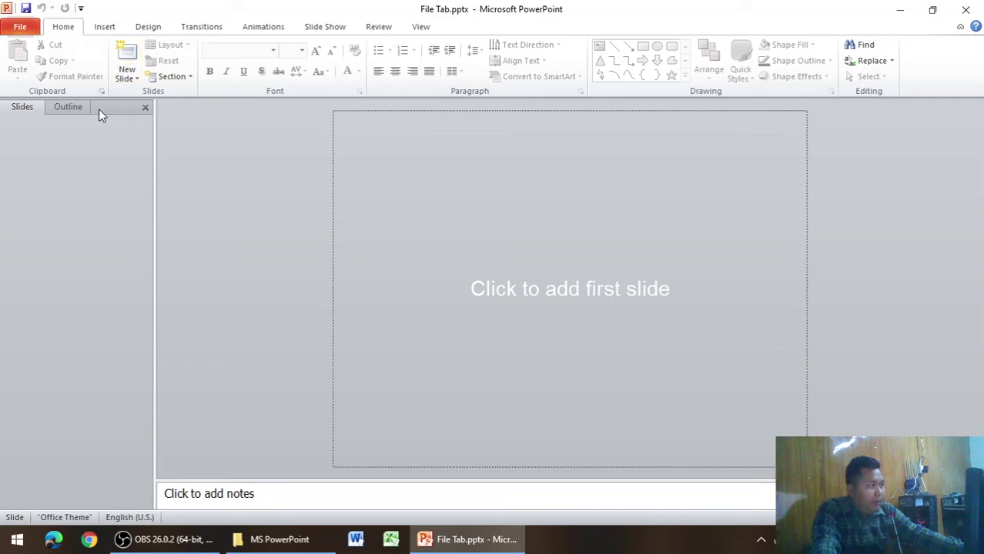
{"action": "left_click", "coordinate": [21, 29]}
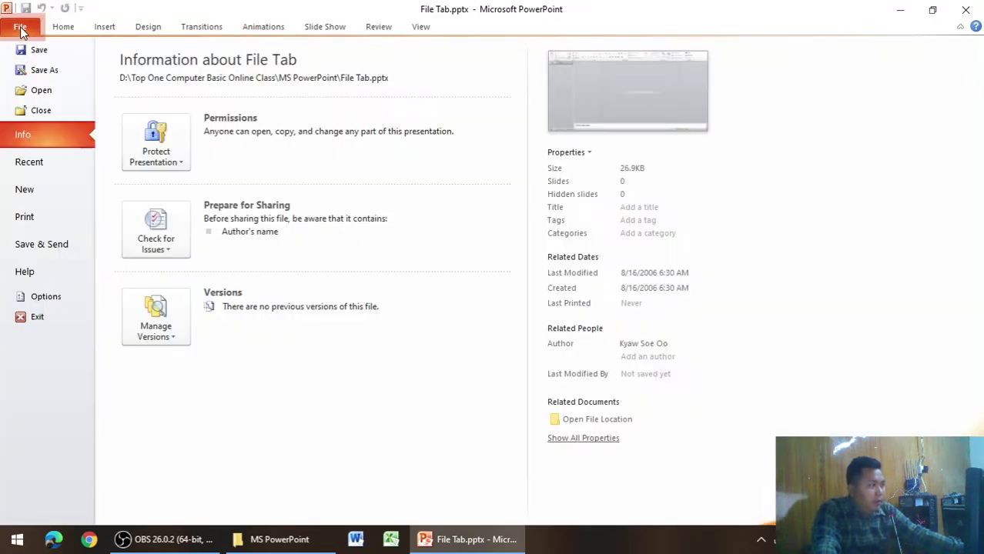
{"action": "left_click", "coordinate": [965, 10]}
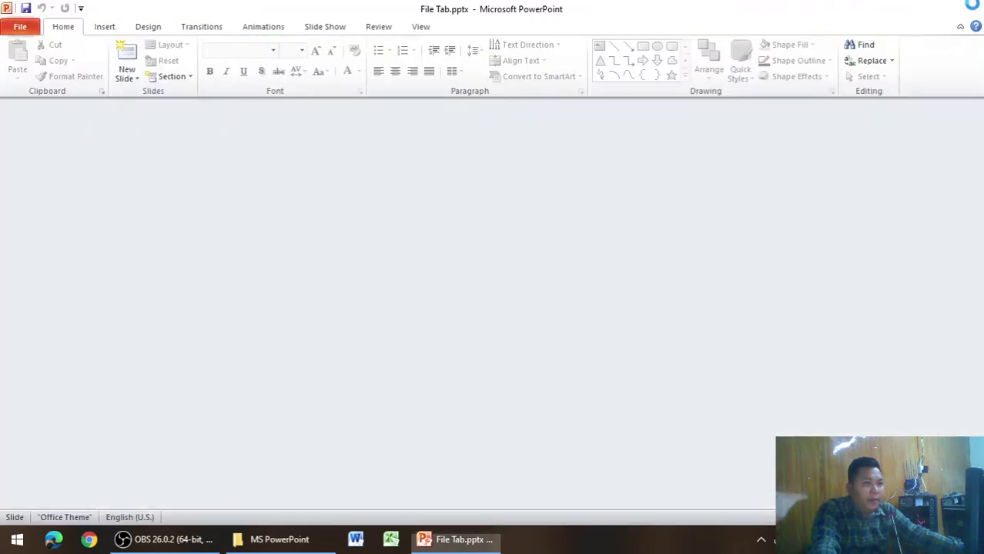
Step: Close the MS PowerPoint folder, then find and open the Lesson 45 presentation in the class folder
{"action": "left_click", "coordinate": [965, 8]}
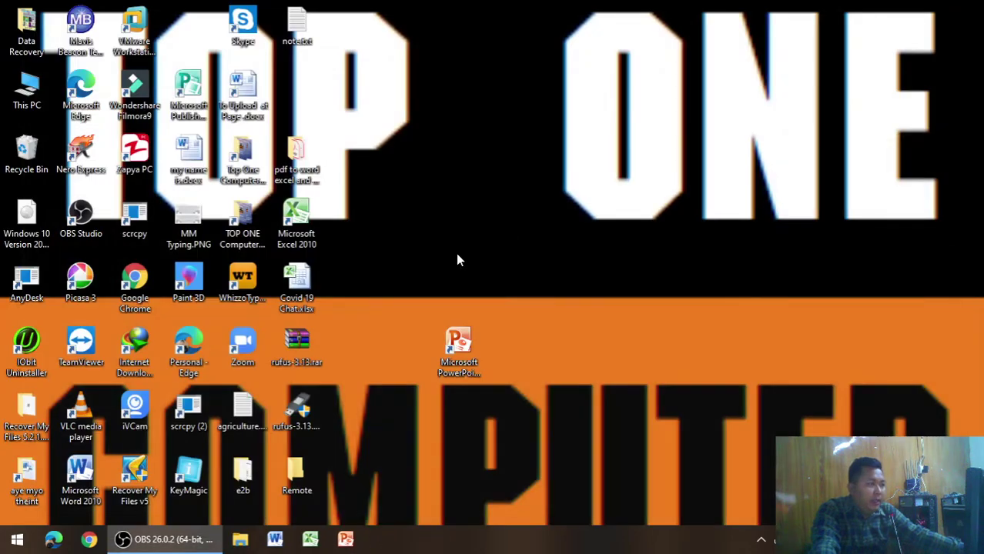
{"action": "double_click", "coordinate": [243, 158]}
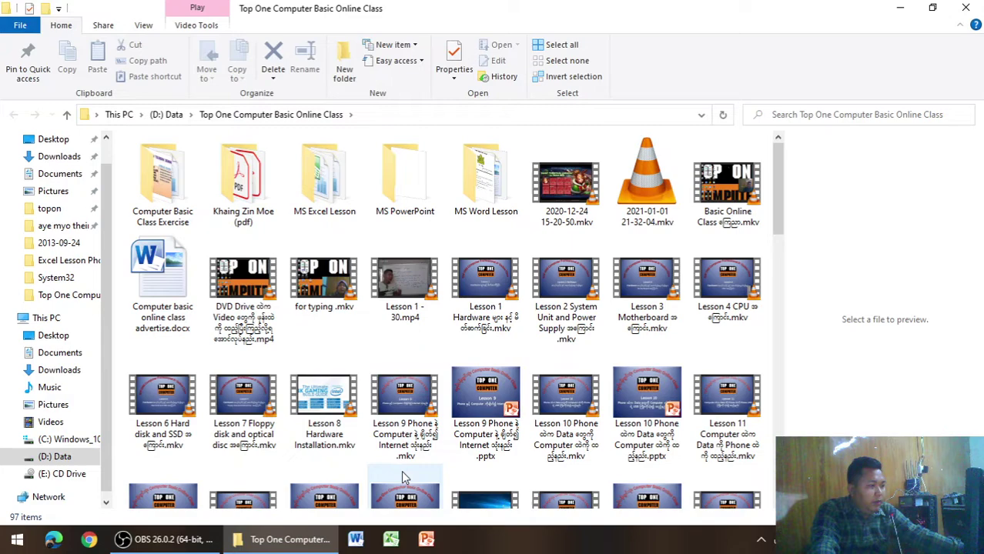
{"action": "left_click", "coordinate": [406, 416]}
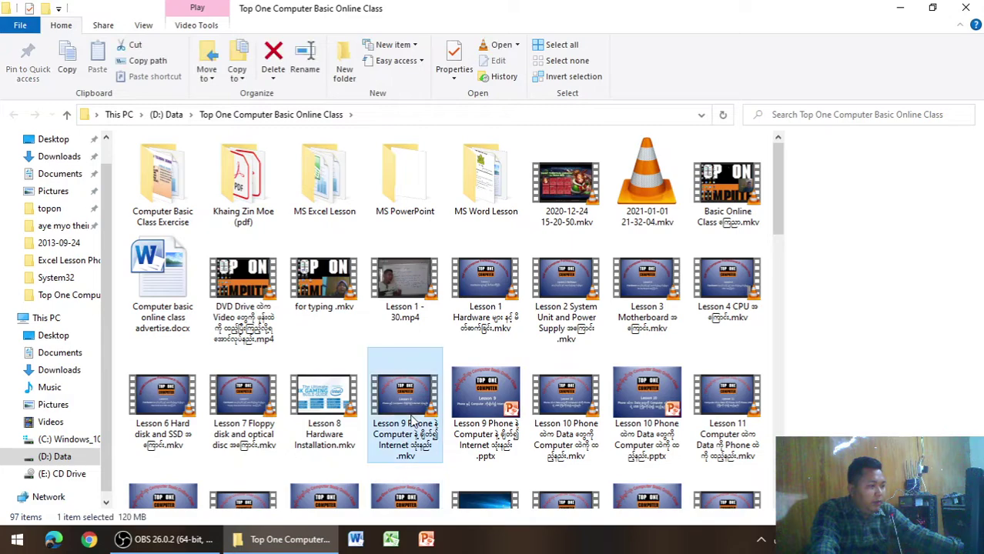
{"action": "scroll", "coordinate": [412, 421], "scroll_direction": "down", "scroll_amount": 3}
{"action": "scroll", "coordinate": [412, 421], "scroll_direction": "down", "scroll_amount": 5}
{"action": "scroll", "coordinate": [602, 469], "scroll_direction": "down", "scroll_amount": 5}
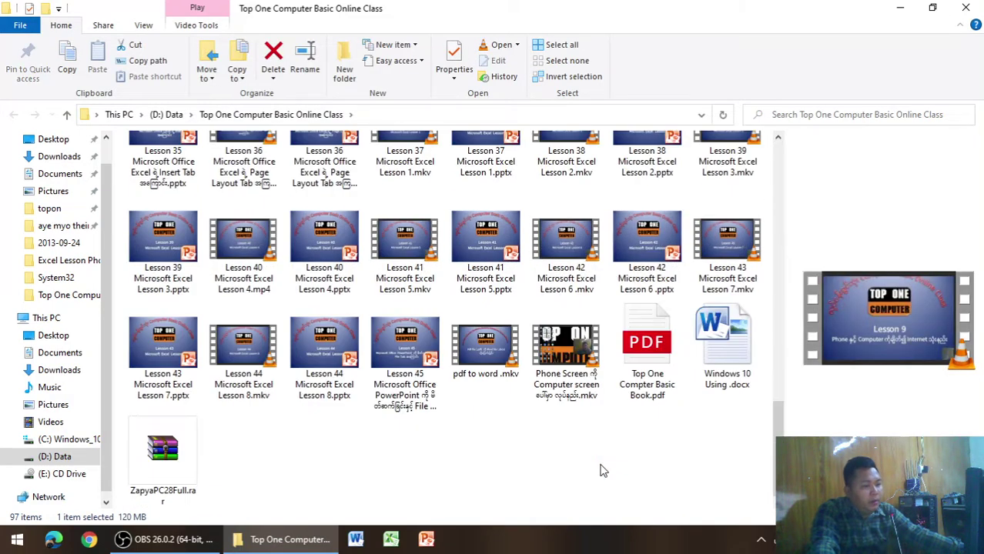
{"action": "left_click", "coordinate": [433, 379]}
{"action": "double_click", "coordinate": [434, 378]}
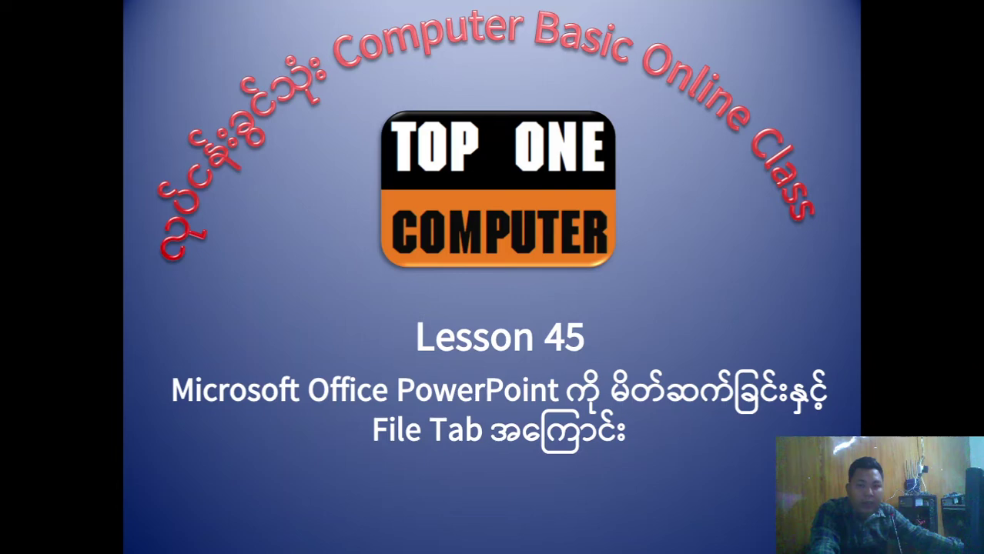
Step: End the Lesson 45 slide show, save the deck, and start Save As for a copy
{"action": "right_click", "coordinate": [591, 140]}
{"action": "left_click", "coordinate": [638, 317]}
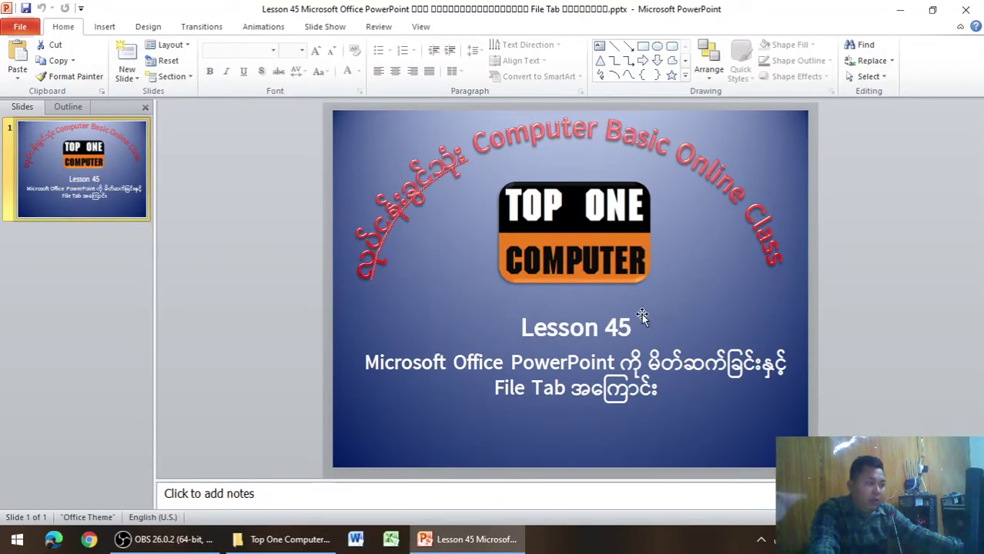
{"action": "left_click", "coordinate": [23, 27]}
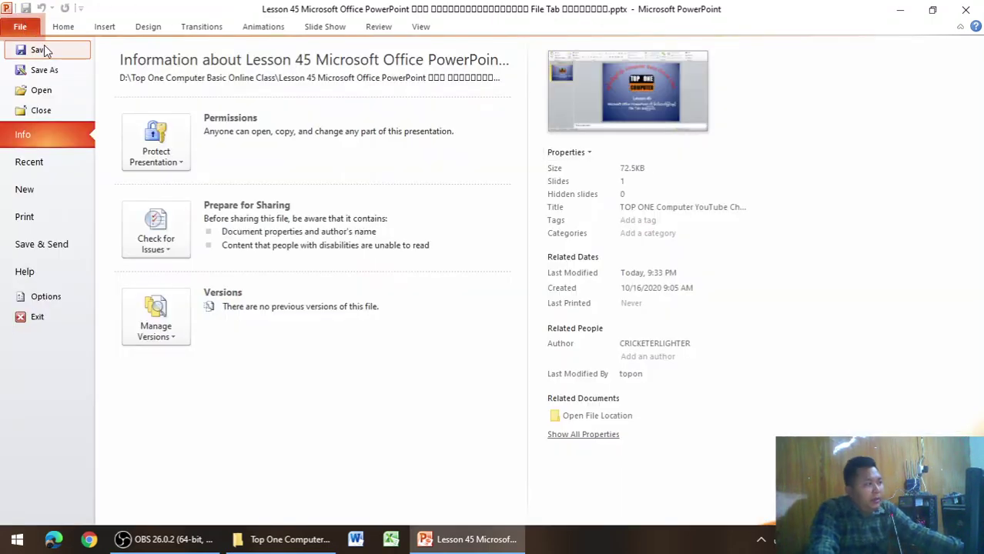
{"action": "left_click", "coordinate": [44, 50]}
{"action": "left_click", "coordinate": [20, 26]}
{"action": "left_click", "coordinate": [42, 69]}
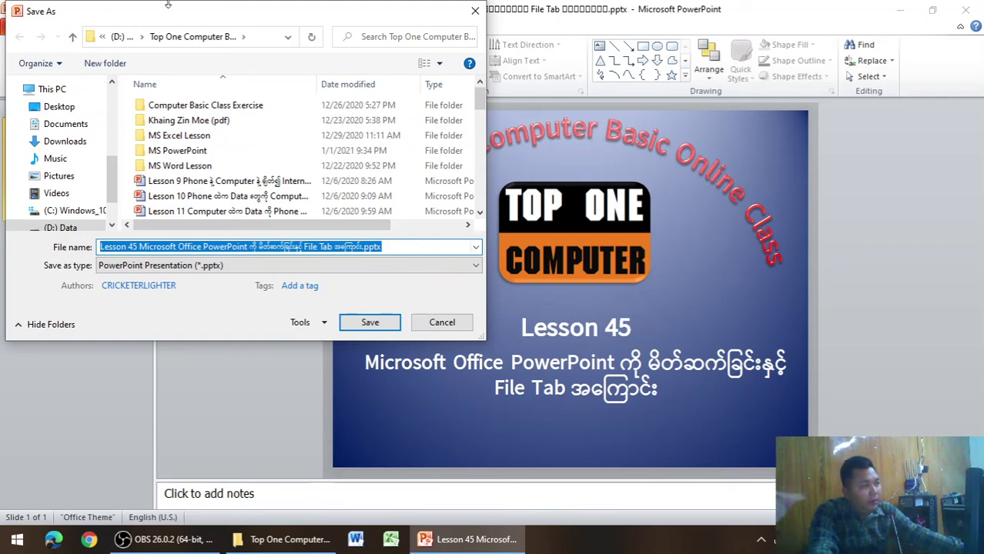
Step: Inspect the recent save locations in the Save As address bar
{"action": "left_click", "coordinate": [288, 38]}
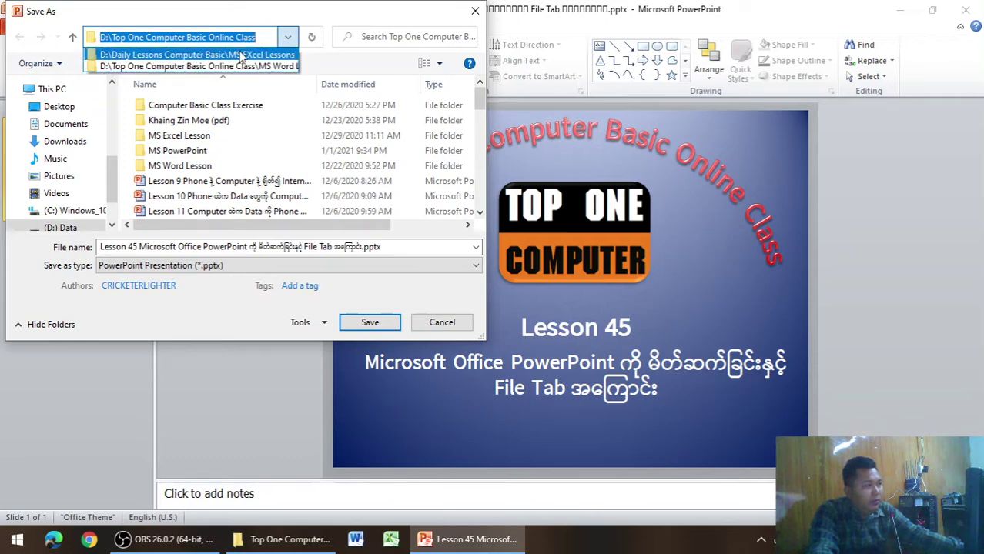
{"action": "left_click", "coordinate": [288, 37]}
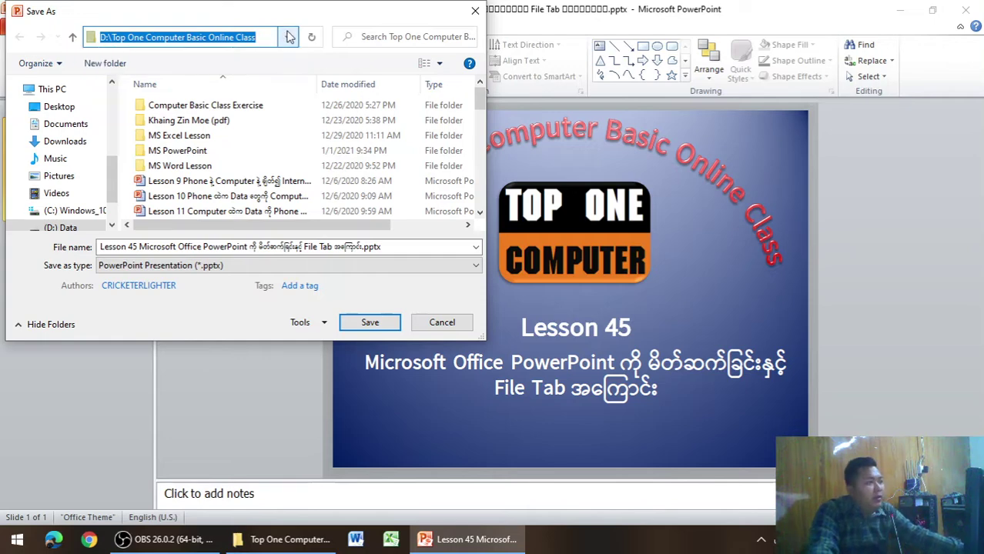
{"action": "left_click", "coordinate": [268, 37]}
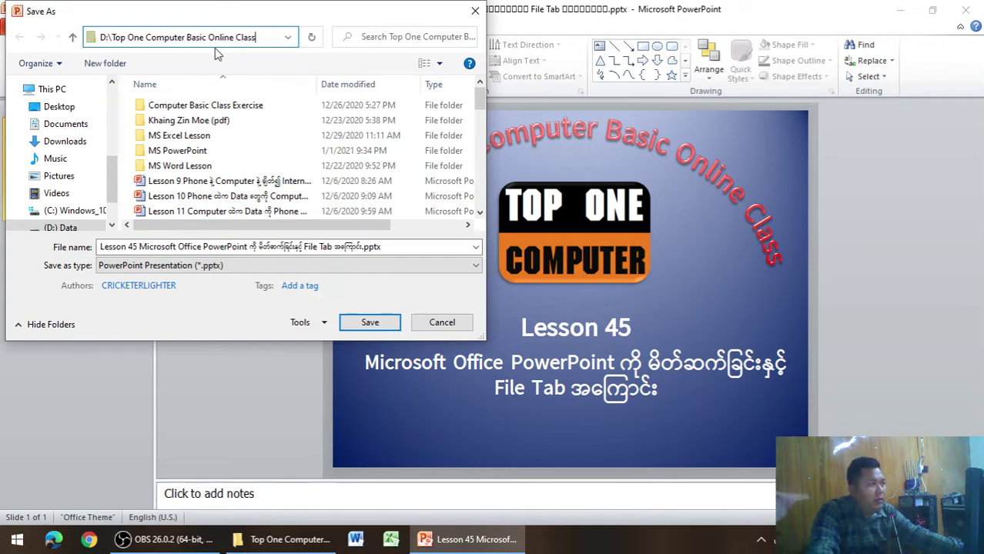
{"action": "left_click_drag", "start_coordinate": [125, 37], "coordinate": [255, 36]}
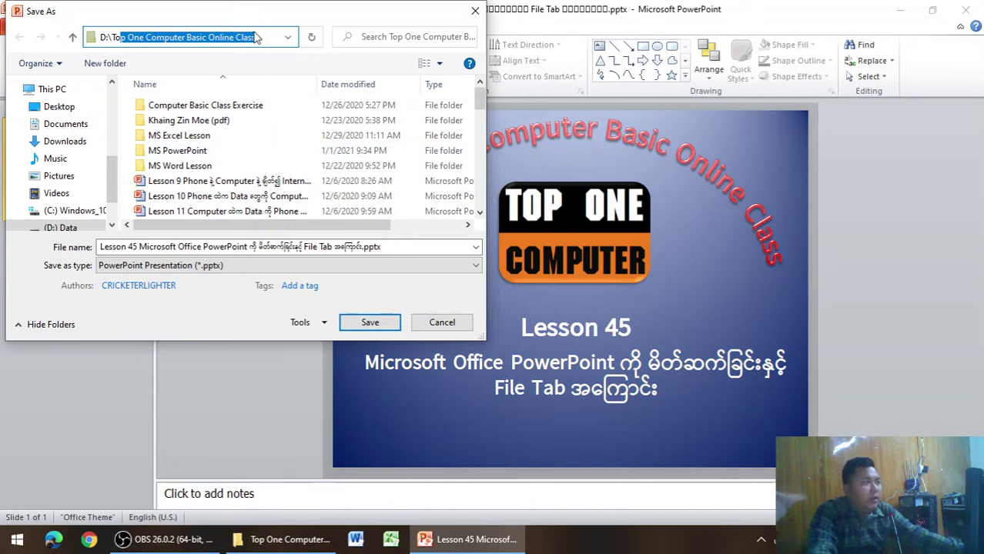
{"action": "left_click", "coordinate": [287, 37]}
{"action": "left_click", "coordinate": [288, 37]}
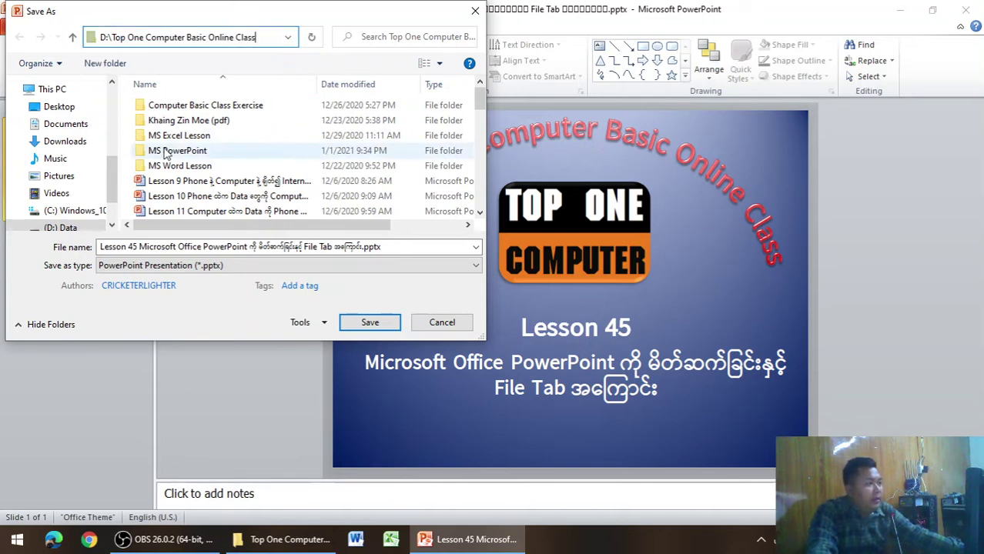
Step: Browse This PC, Documents and the (D:) Data drive, then choose Desktop as the save location
{"action": "left_click", "coordinate": [85, 111]}
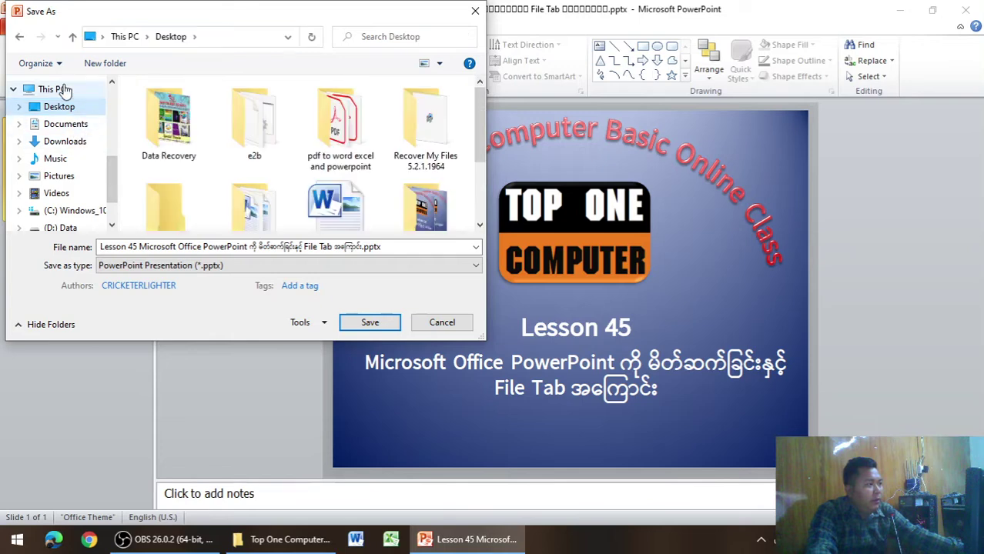
{"action": "left_click", "coordinate": [60, 89]}
{"action": "left_click", "coordinate": [233, 160]}
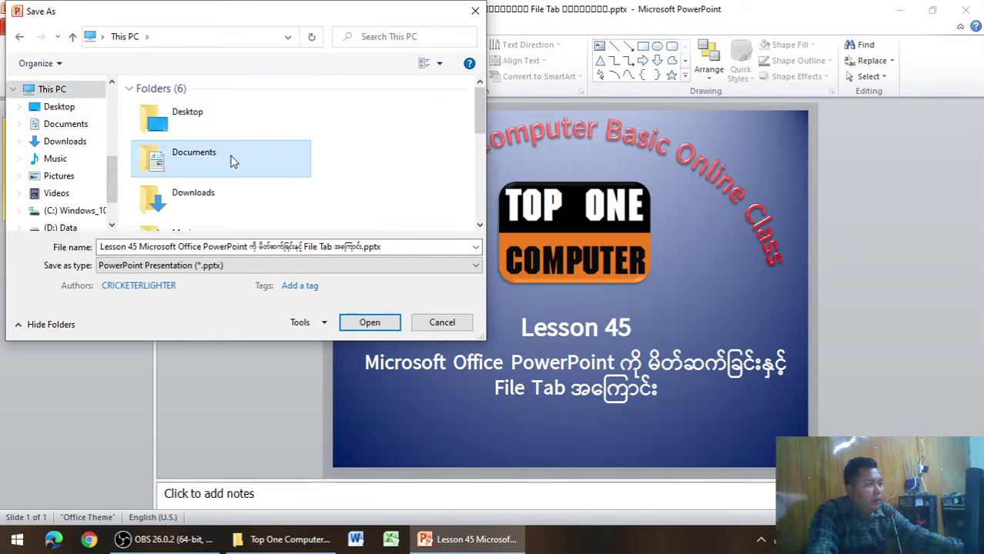
{"action": "double_click", "coordinate": [233, 160]}
{"action": "left_click", "coordinate": [73, 37]}
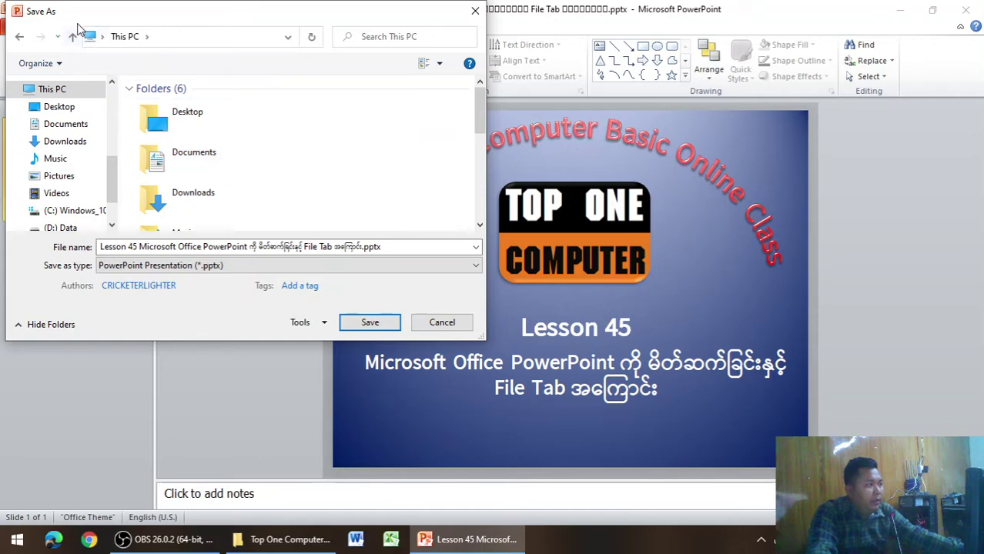
{"action": "left_click", "coordinate": [178, 195]}
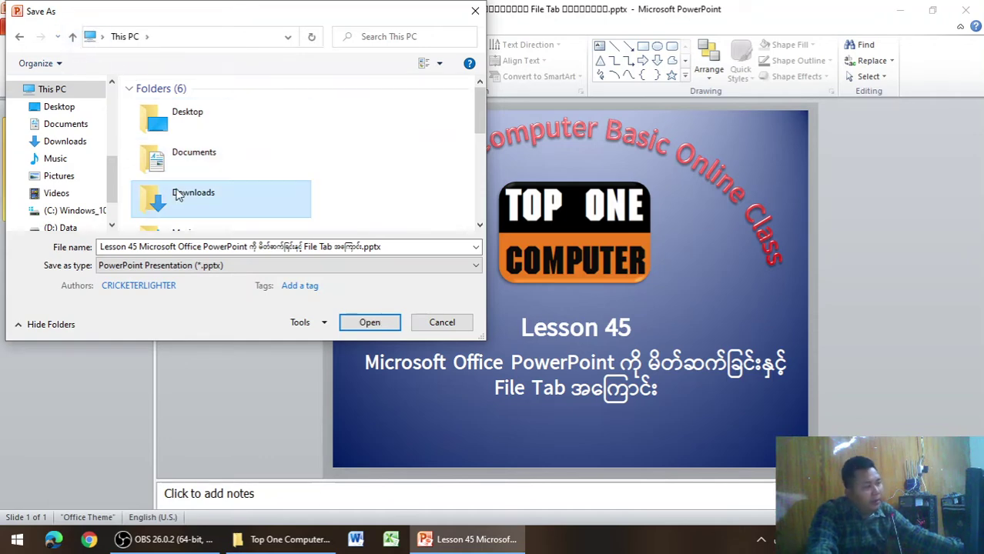
{"action": "scroll", "coordinate": [177, 196], "scroll_direction": "down", "scroll_amount": 3}
{"action": "double_click", "coordinate": [184, 128]}
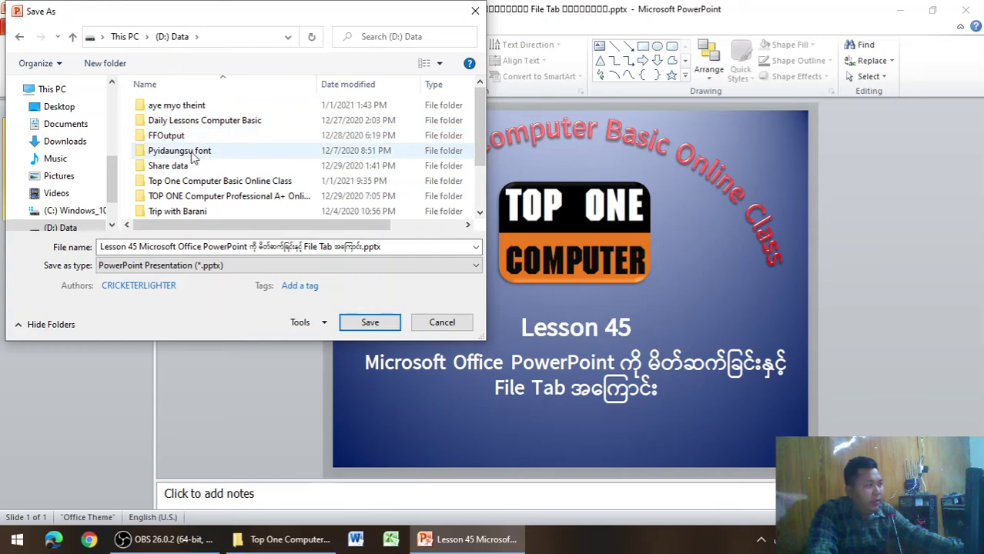
{"action": "scroll", "coordinate": [194, 160], "scroll_direction": "down", "scroll_amount": 2}
{"action": "scroll", "coordinate": [194, 163], "scroll_direction": "up", "scroll_amount": 2}
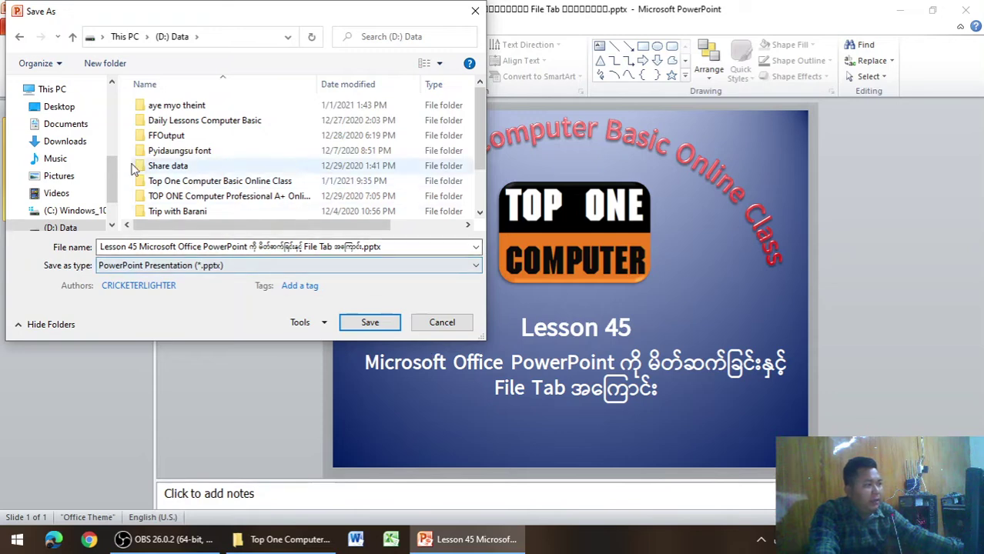
{"action": "left_click", "coordinate": [62, 108]}
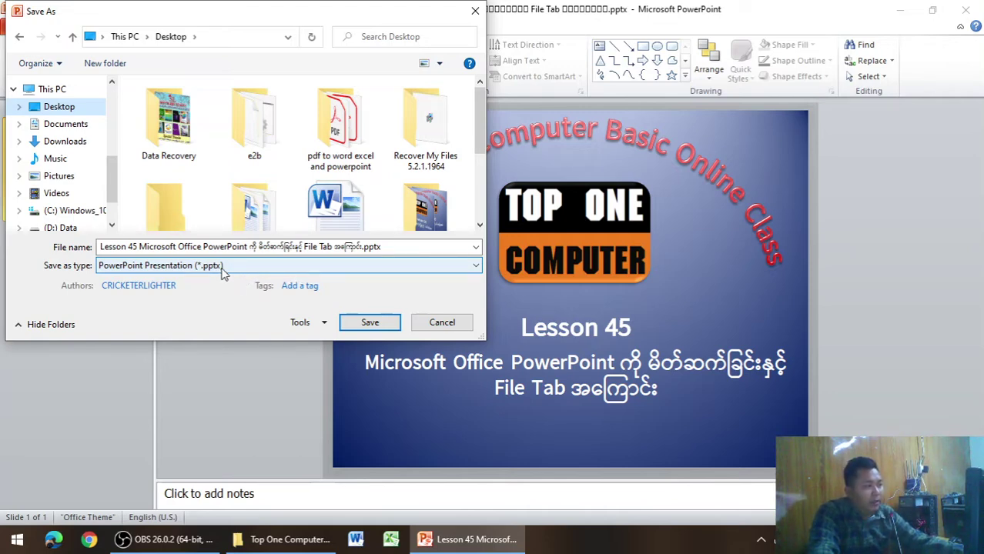
Step: Set the save type to PDF (*.pdf) and publish the deck to the Desktop
{"action": "left_click", "coordinate": [221, 269]}
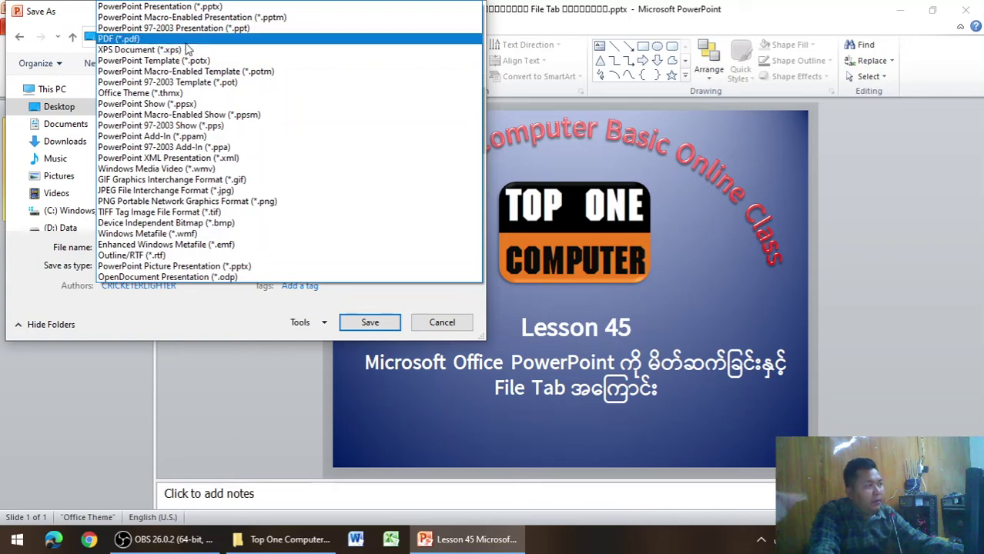
{"action": "left_click", "coordinate": [143, 50]}
{"action": "left_click", "coordinate": [143, 265]}
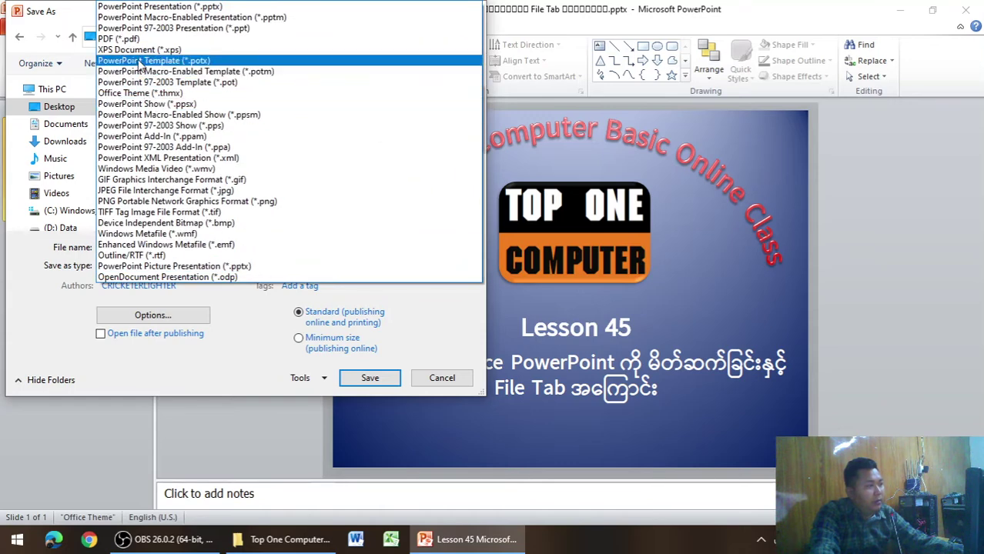
{"action": "left_click", "coordinate": [140, 41]}
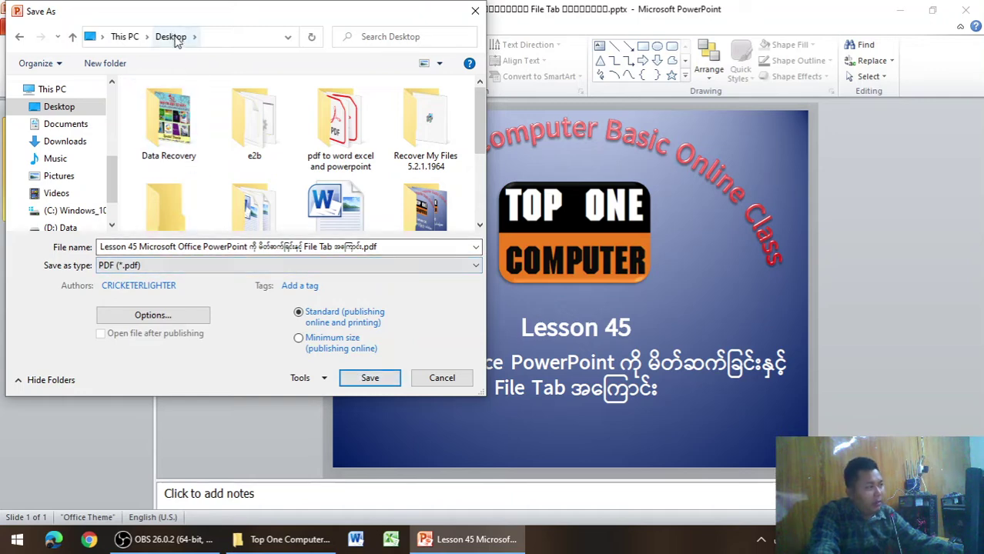
{"action": "left_click", "coordinate": [377, 381]}
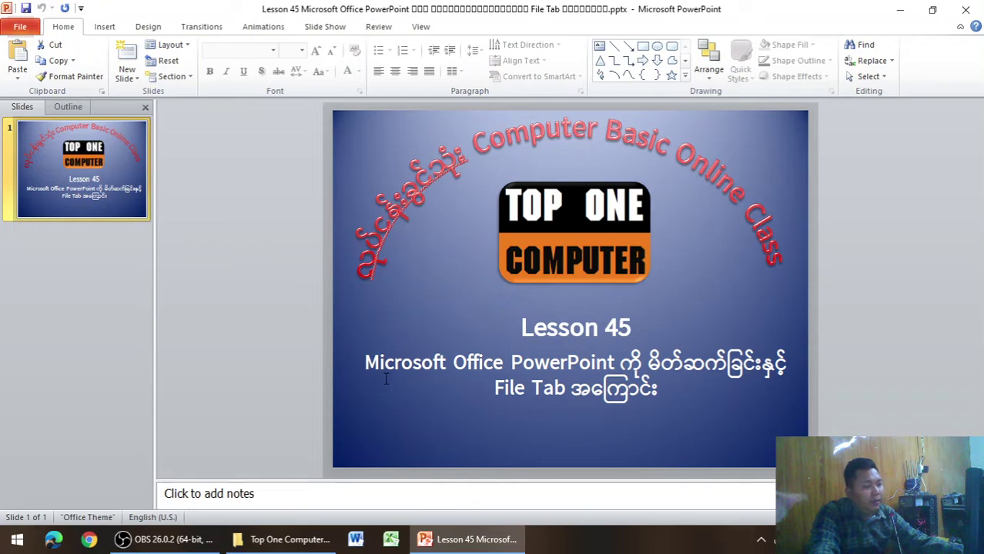
Step: Minimize PowerPoint and the folder window, then refresh the desktop
{"action": "left_click", "coordinate": [900, 10]}
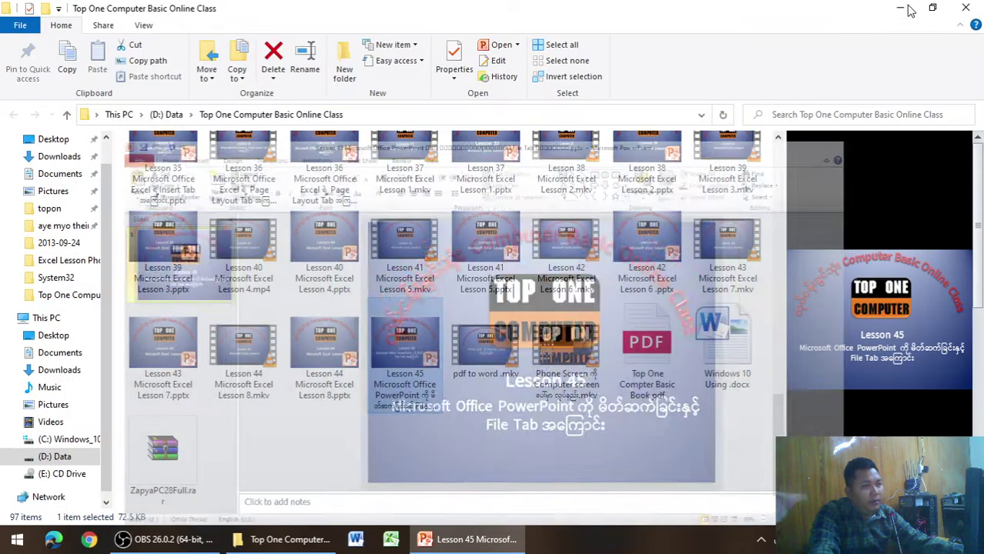
{"action": "left_click", "coordinate": [905, 10]}
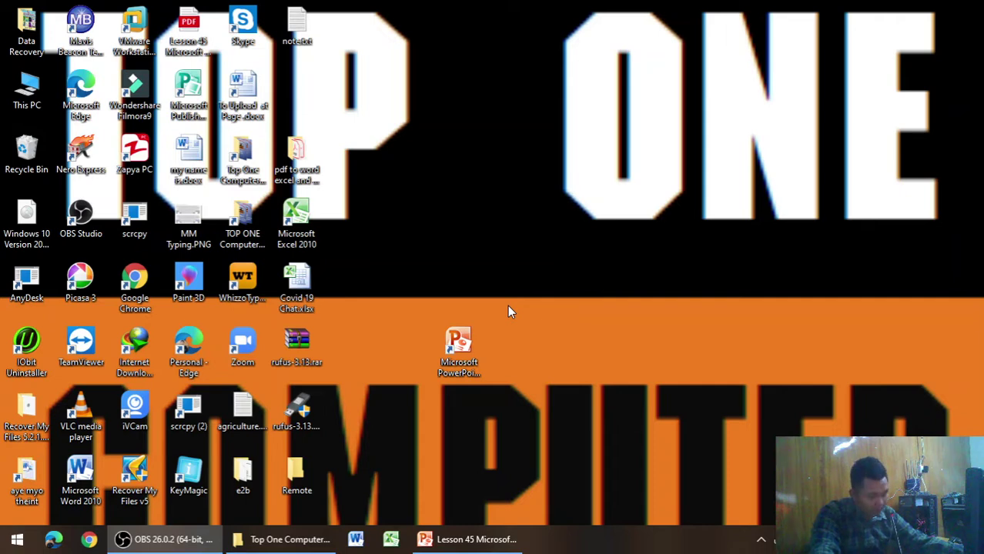
{"action": "right_click", "coordinate": [479, 221]}
{"action": "left_click", "coordinate": [500, 274]}
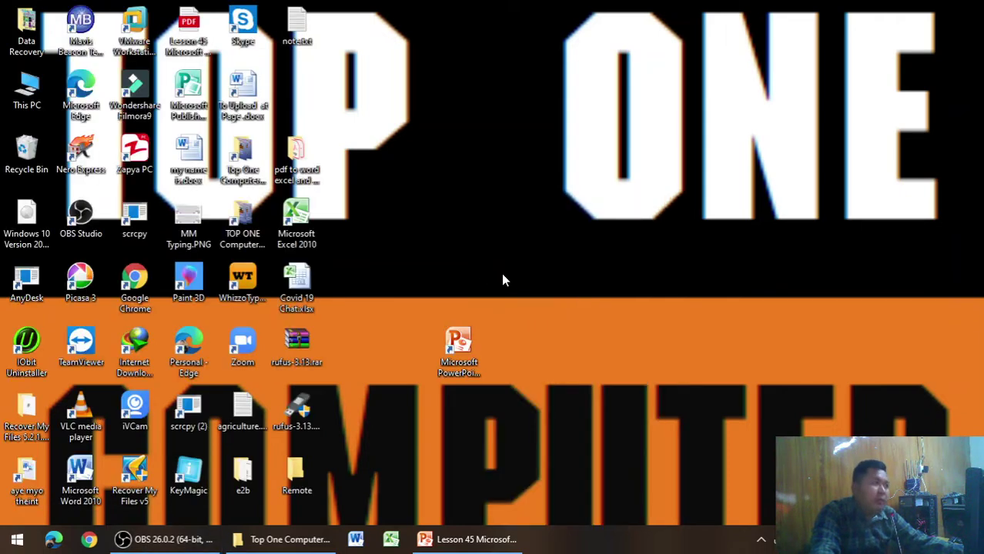
Step: Drag the Lesson 45 PDF icon toward the desktop centre and refresh again
{"action": "mouse_move", "coordinate": [203, 34]}
{"action": "left_mouse_down"}
{"action": "mouse_move", "coordinate": [465, 273]}
{"action": "mouse_move", "coordinate": [562, 347]}
{"action": "left_mouse_up"}
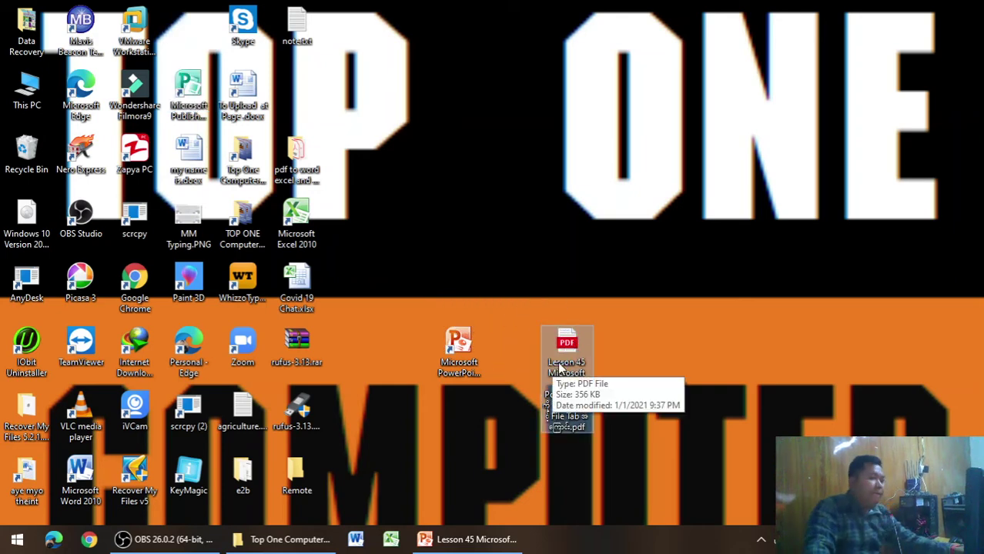
{"action": "right_click", "coordinate": [555, 231]}
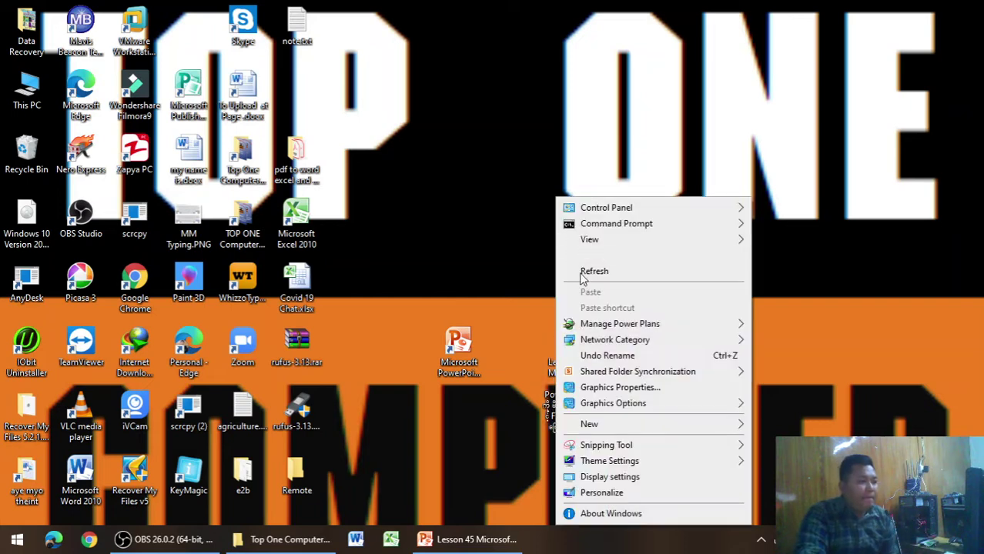
{"action": "left_click", "coordinate": [596, 272]}
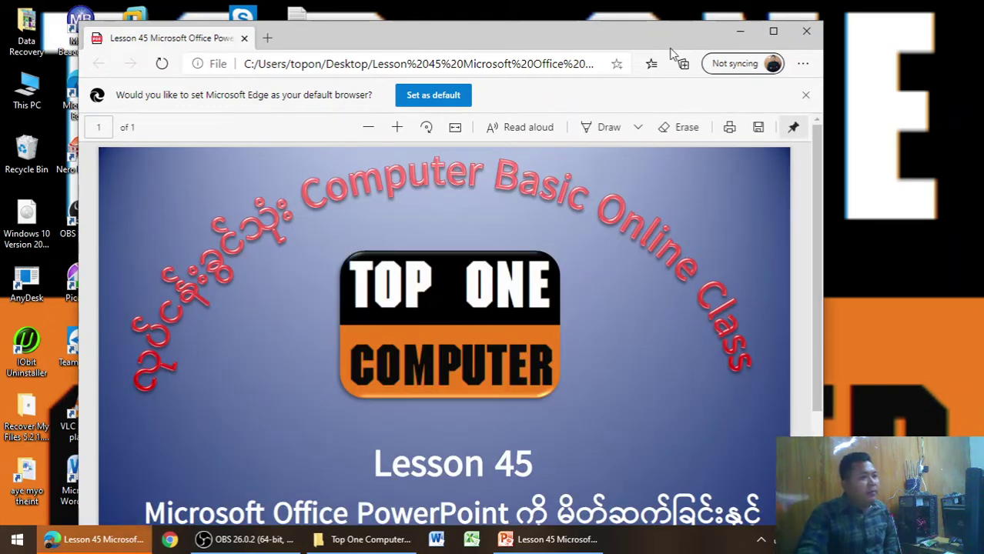
Step: Maximize Edge and zoom out three times so the whole Lesson 45 slide fits
{"action": "left_click", "coordinate": [772, 31]}
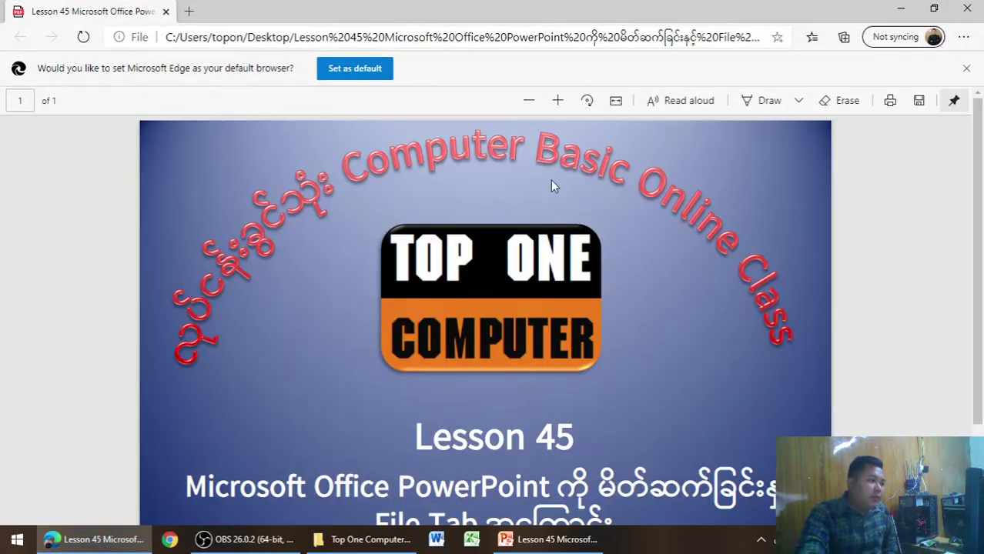
{"action": "left_click", "coordinate": [530, 103]}
{"action": "left_click", "coordinate": [531, 105]}
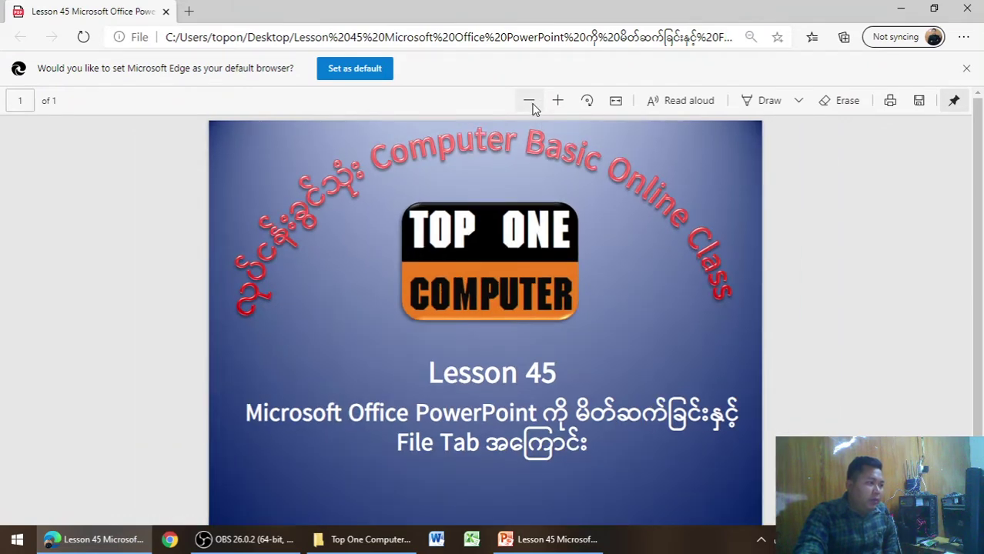
{"action": "left_click", "coordinate": [531, 106]}
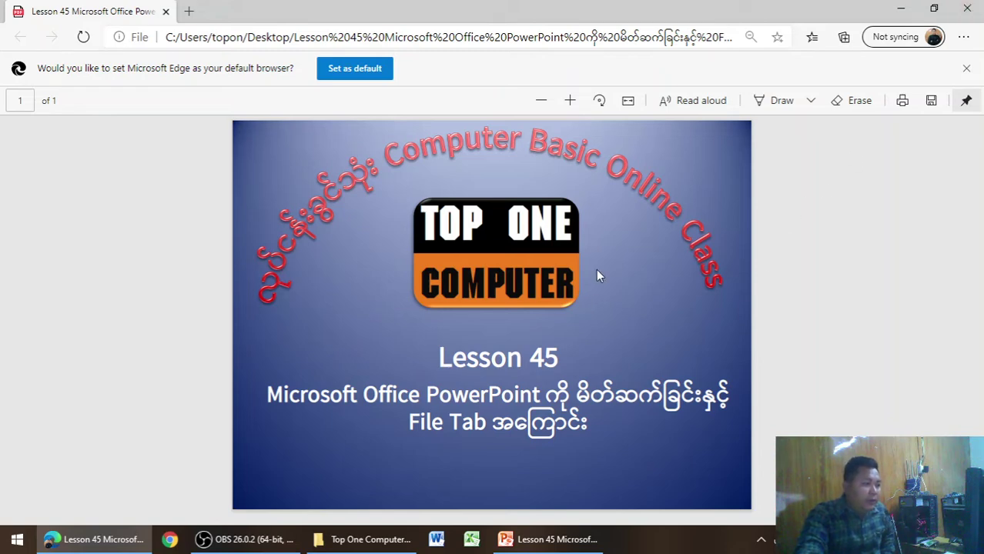
Step: Close the PDF viewer and bring PowerPoint back to its File info view
{"action": "left_click", "coordinate": [968, 6]}
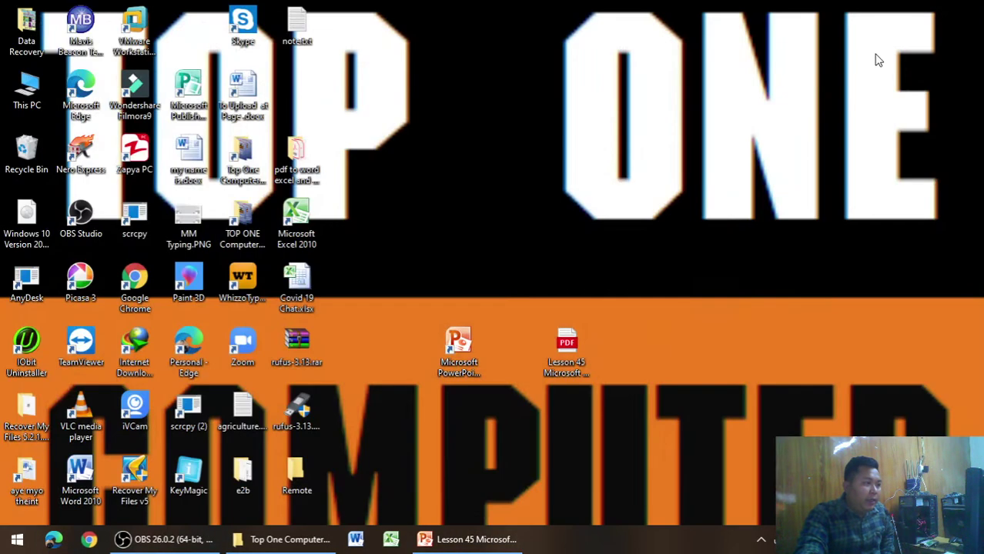
{"action": "left_click", "coordinate": [454, 538]}
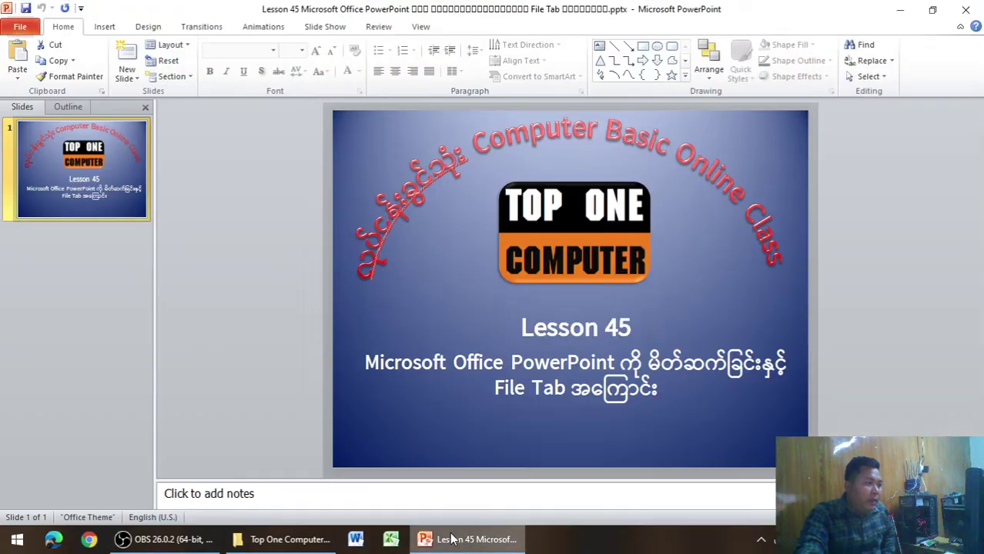
{"action": "left_click", "coordinate": [20, 26]}
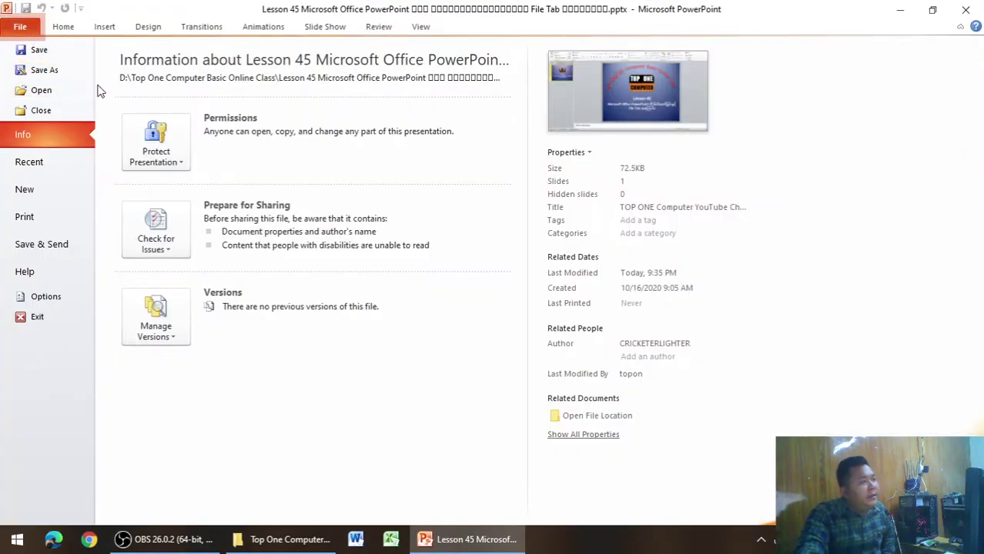
Step: Browse to the D: Data > Top One Computer Basic Online Class folder, widening the file list
{"action": "left_click", "coordinate": [37, 93]}
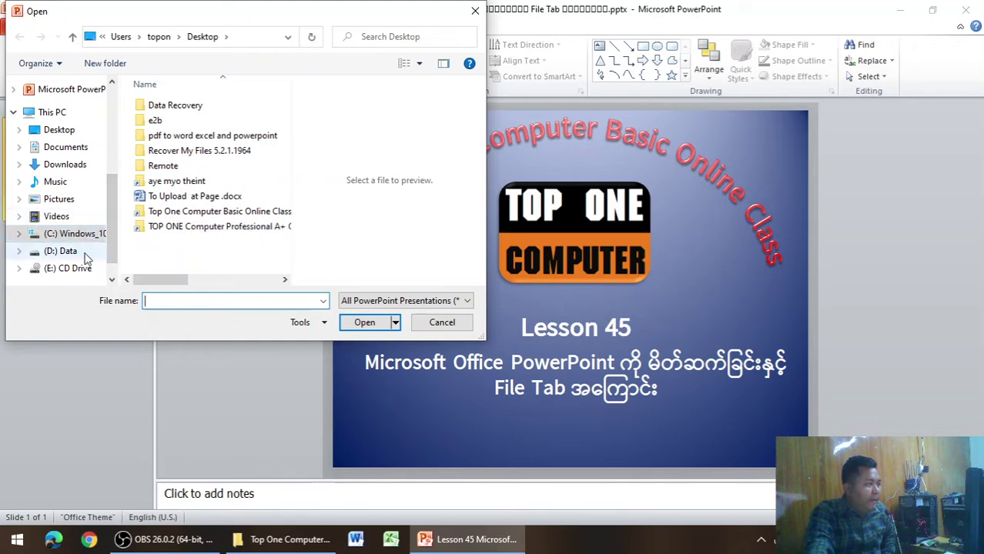
{"action": "left_click", "coordinate": [60, 251]}
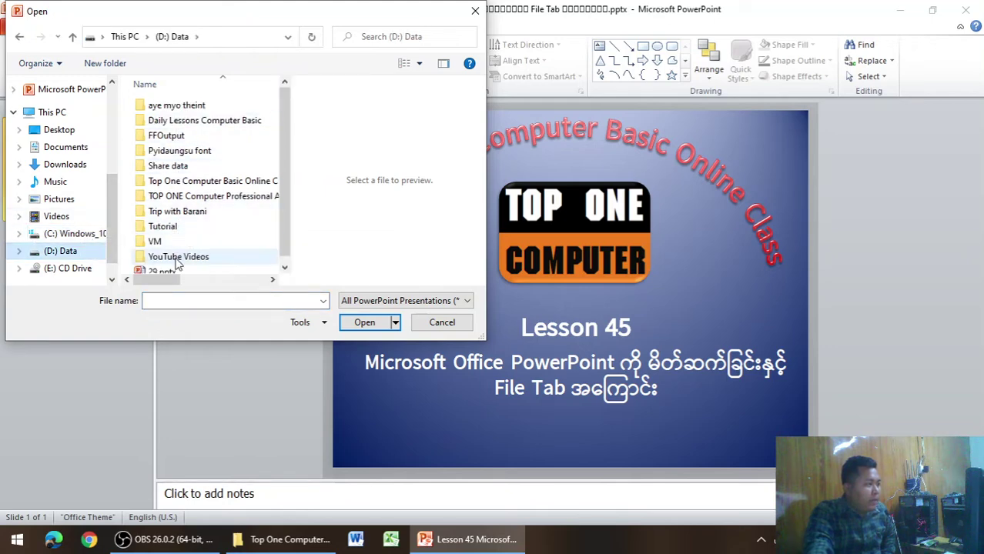
{"action": "left_click", "coordinate": [177, 184]}
{"action": "double_click", "coordinate": [177, 183]}
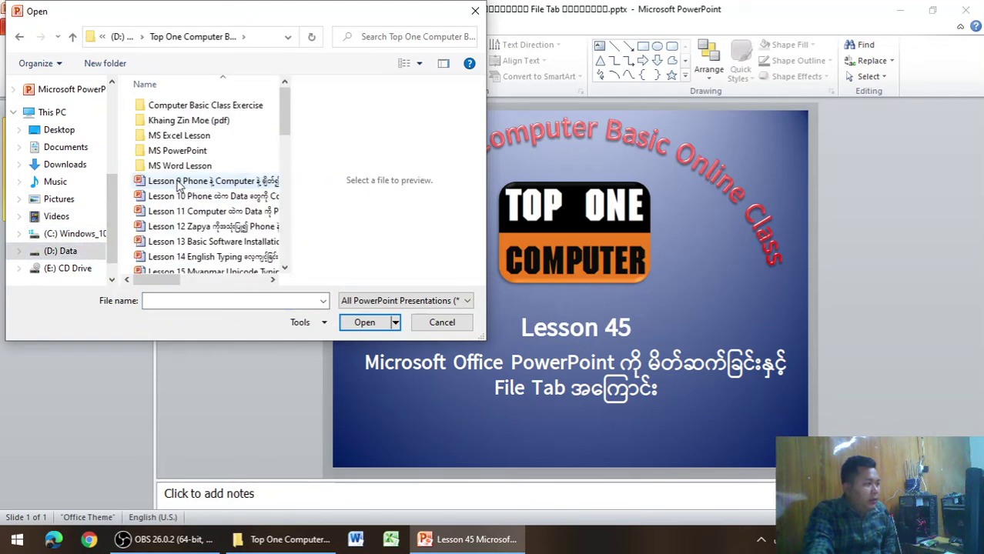
{"action": "left_click", "coordinate": [177, 184]}
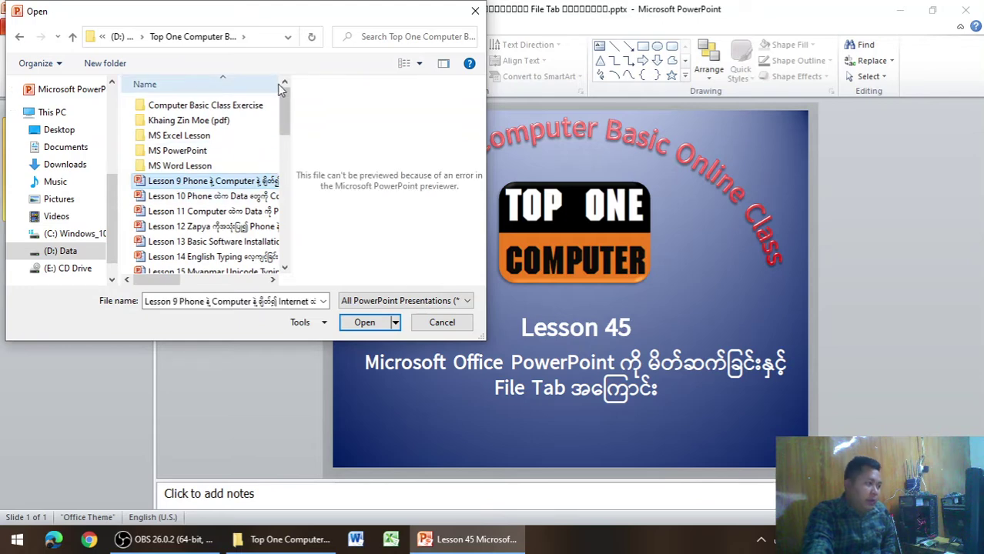
{"action": "left_click_drag", "start_coordinate": [290, 81], "coordinate": [429, 81]}
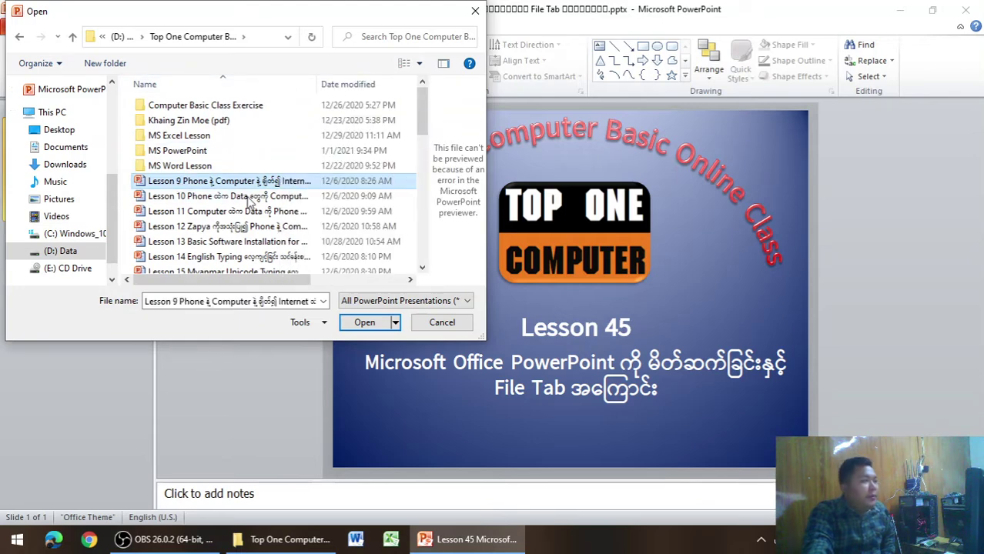
{"action": "left_click", "coordinate": [231, 257]}
Step: Open the Lesson 9 presentation from that folder
{"action": "scroll", "coordinate": [284, 200], "scroll_direction": "down", "scroll_amount": 2}
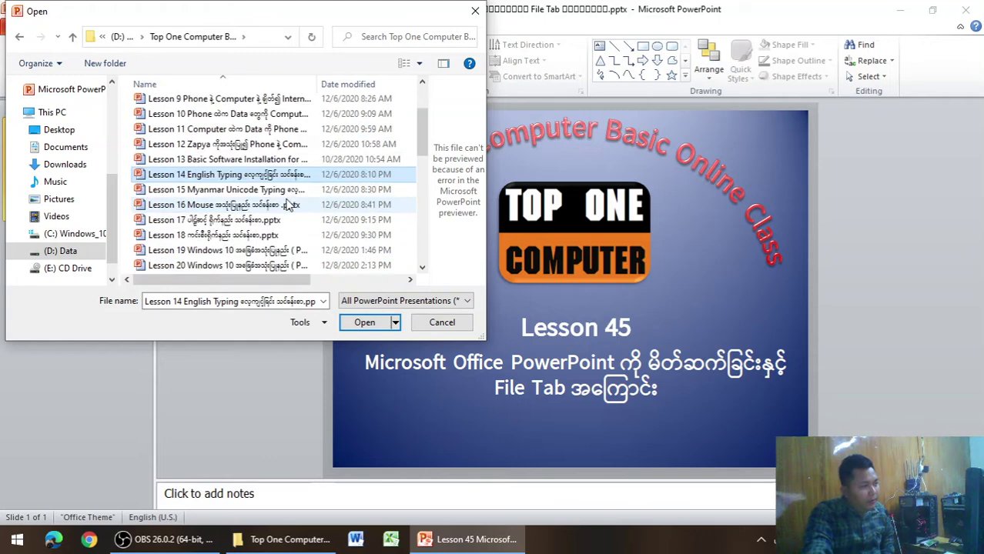
{"action": "scroll", "coordinate": [251, 255], "scroll_direction": "down", "scroll_amount": 4}
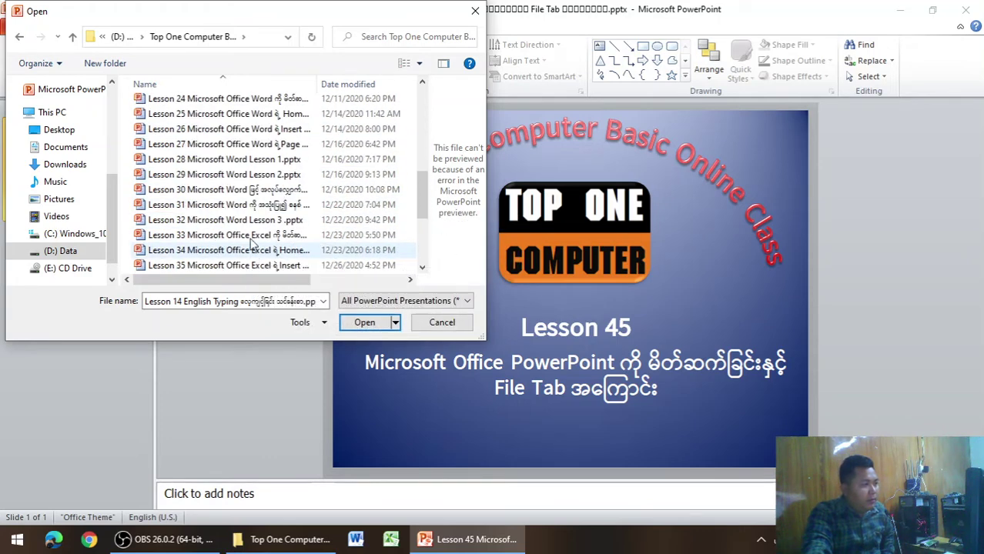
{"action": "scroll", "coordinate": [249, 220], "scroll_direction": "down", "scroll_amount": 3}
{"action": "scroll", "coordinate": [248, 219], "scroll_direction": "down", "scroll_amount": 2}
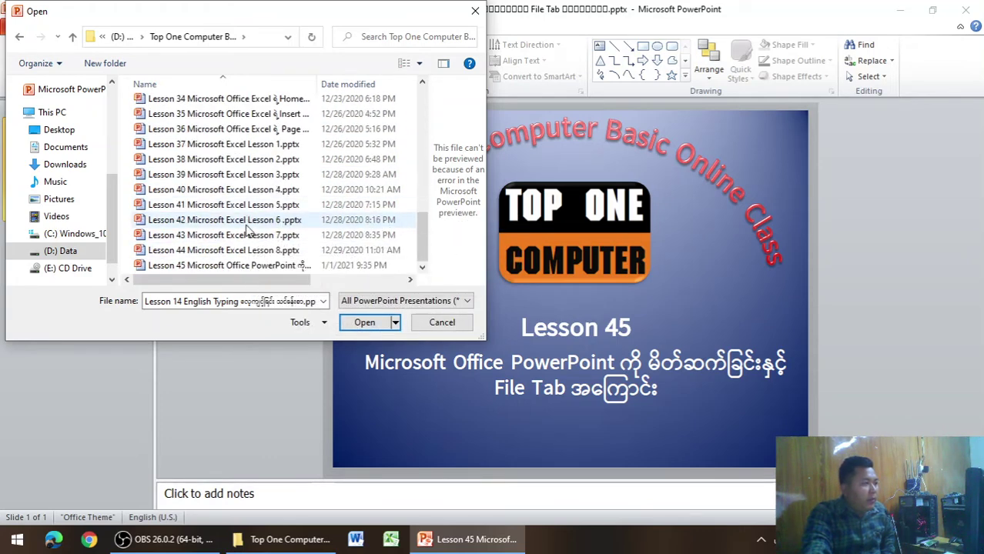
{"action": "scroll", "coordinate": [245, 224], "scroll_direction": "up", "scroll_amount": 5}
{"action": "scroll", "coordinate": [241, 219], "scroll_direction": "up", "scroll_amount": 1}
{"action": "scroll", "coordinate": [241, 220], "scroll_direction": "up", "scroll_amount": 3}
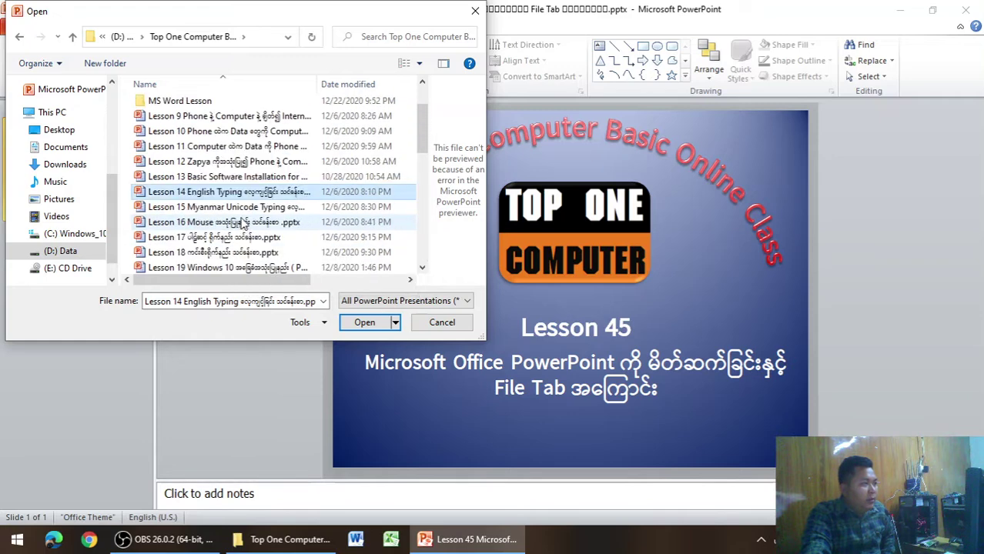
{"action": "double_click", "coordinate": [239, 117]}
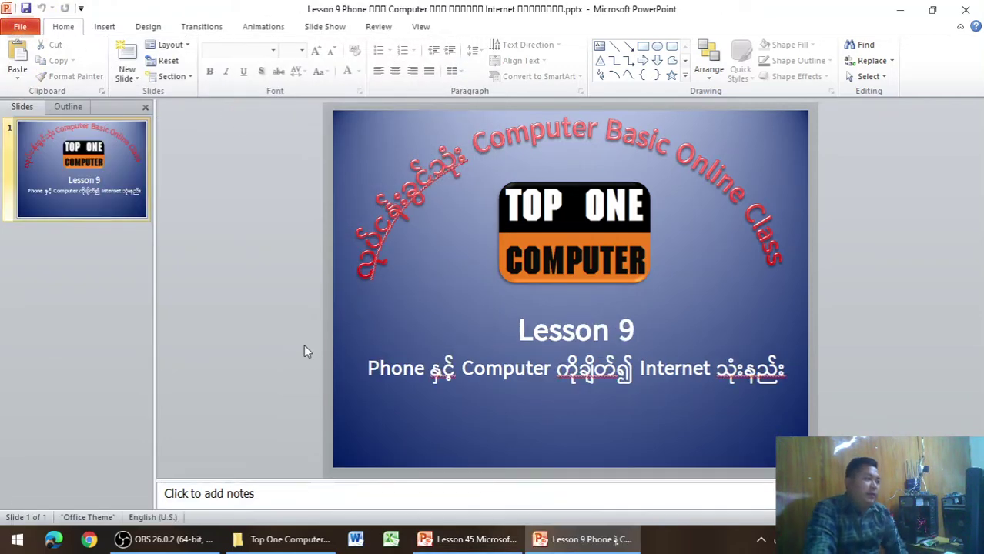
Step: Close the Lesson 45 presentation, then close Lesson 9 and PowerPoint to reach the desktop
{"action": "left_click", "coordinate": [120, 134]}
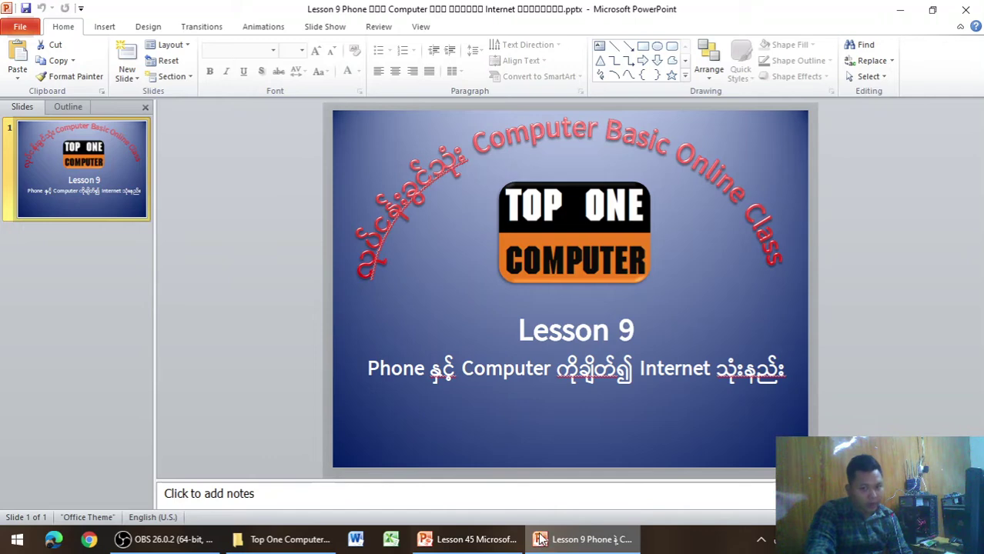
{"action": "mouse_move", "coordinate": [541, 542]}
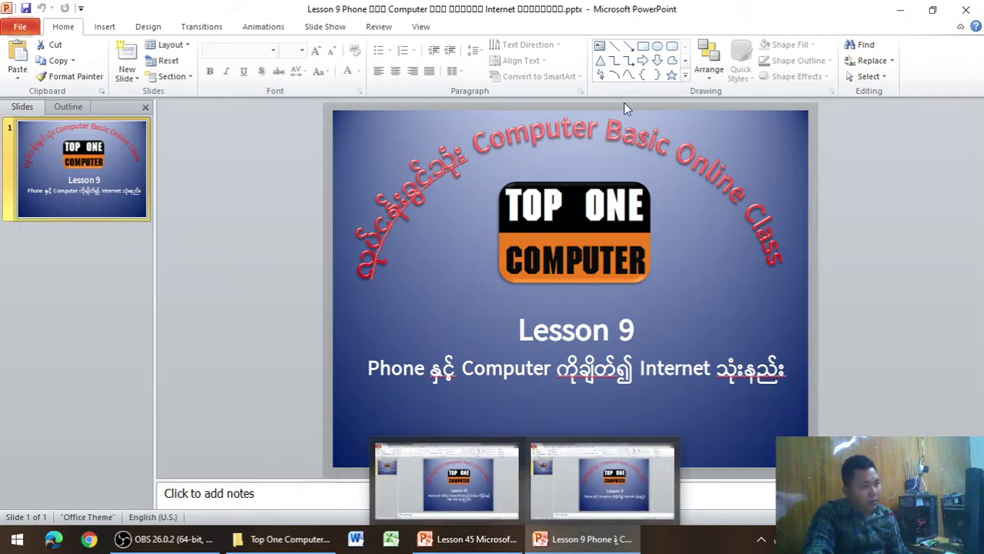
{"action": "left_click", "coordinate": [467, 539]}
{"action": "left_click", "coordinate": [23, 28]}
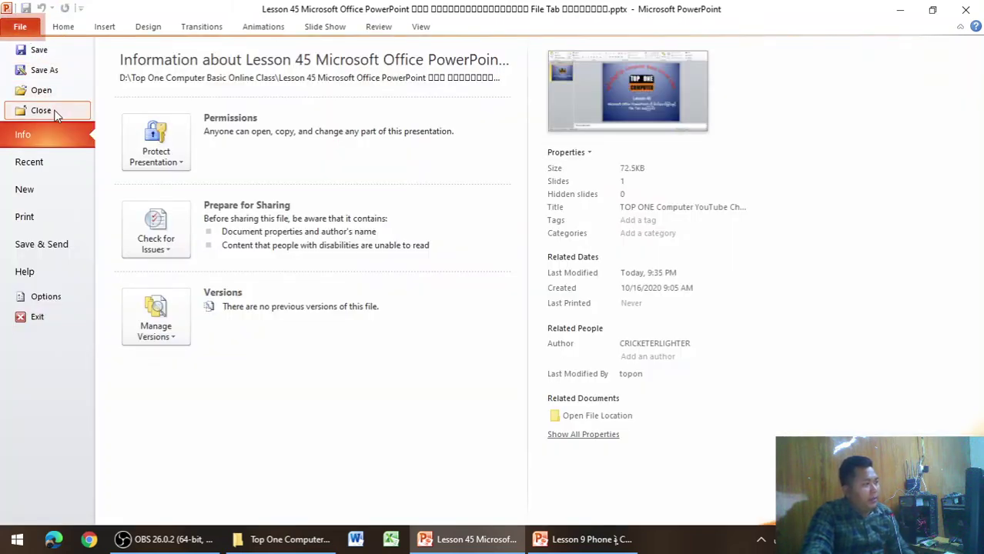
{"action": "left_click", "coordinate": [42, 111]}
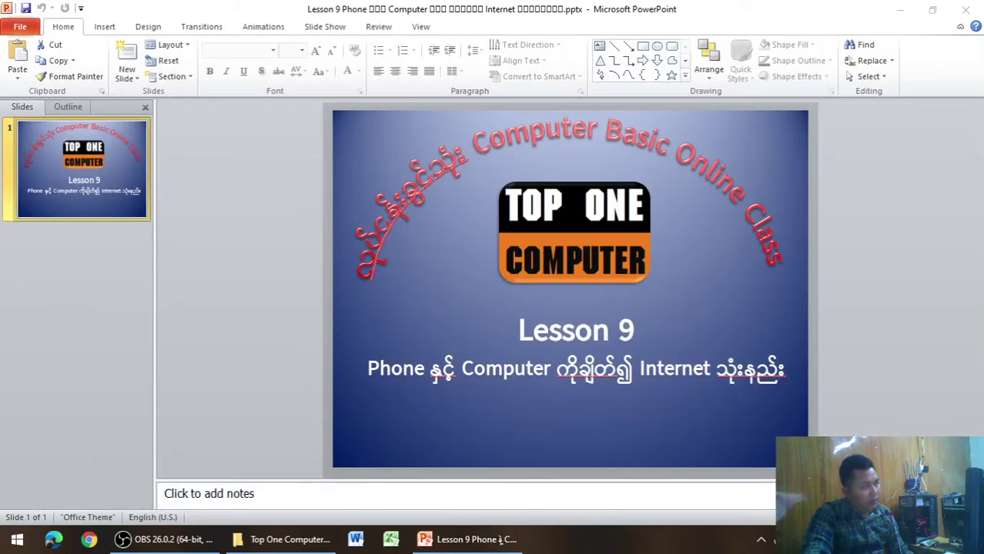
{"action": "left_click", "coordinate": [23, 29]}
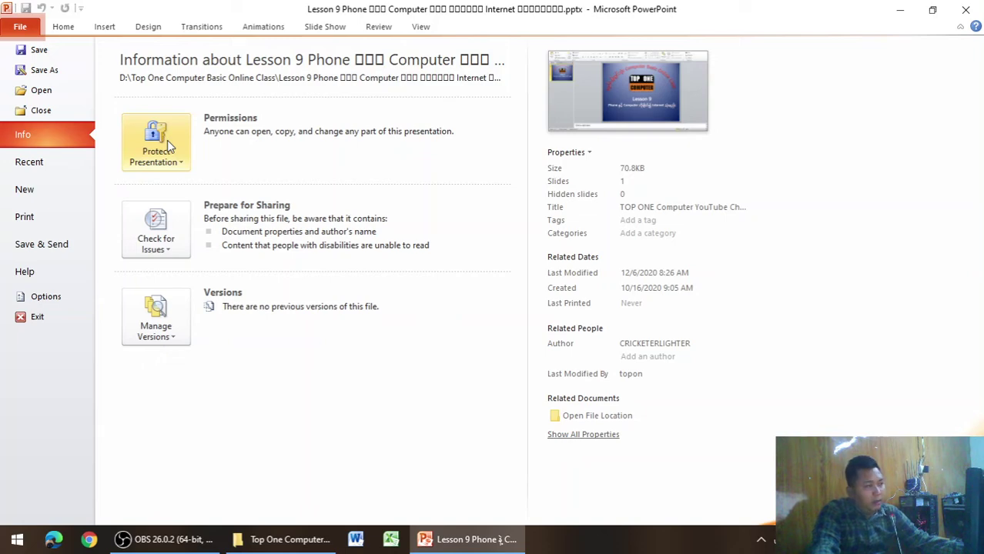
{"action": "left_click", "coordinate": [965, 10]}
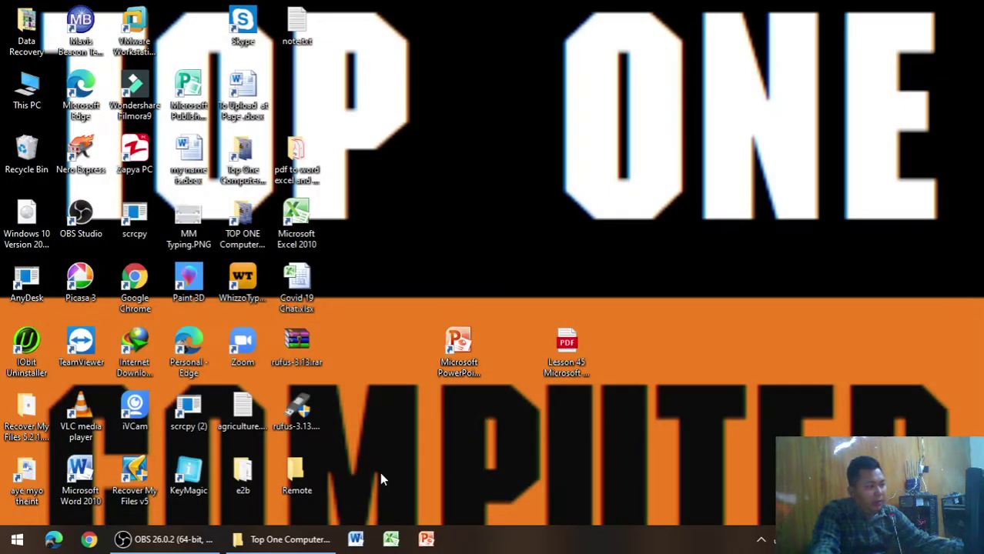
Step: Reopen Lesson 45 from the class folder, encrypt it with a password, and save it
{"action": "left_click", "coordinate": [285, 539]}
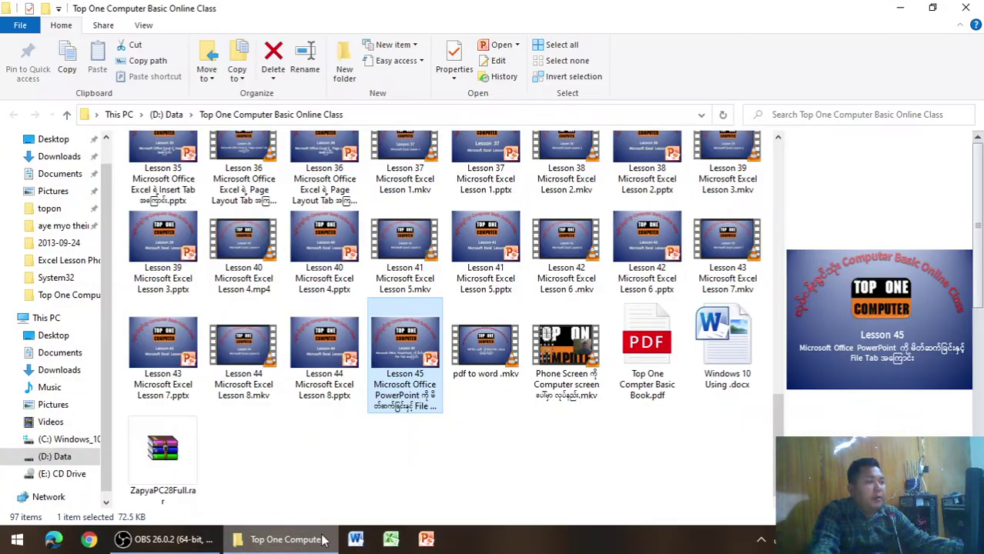
{"action": "double_click", "coordinate": [418, 375]}
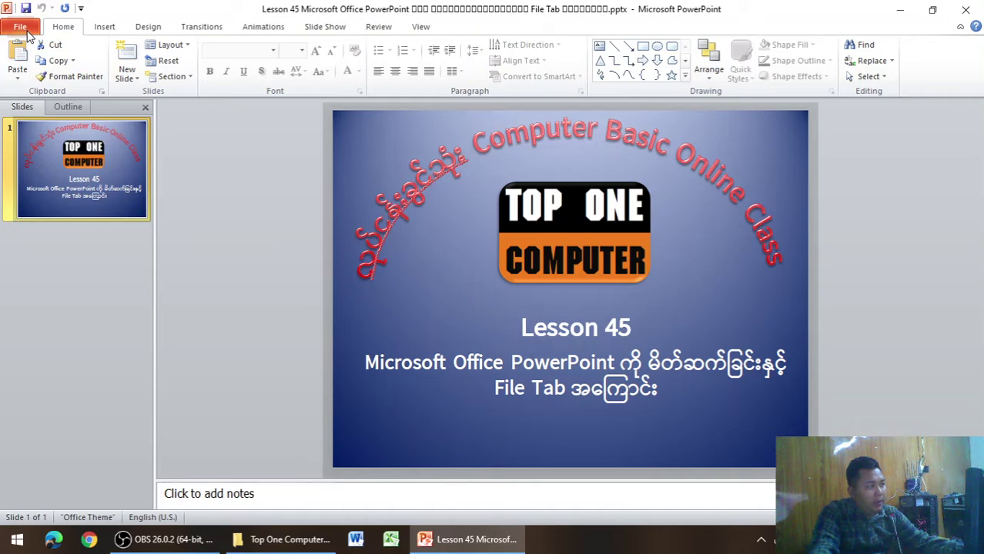
{"action": "left_click", "coordinate": [22, 28]}
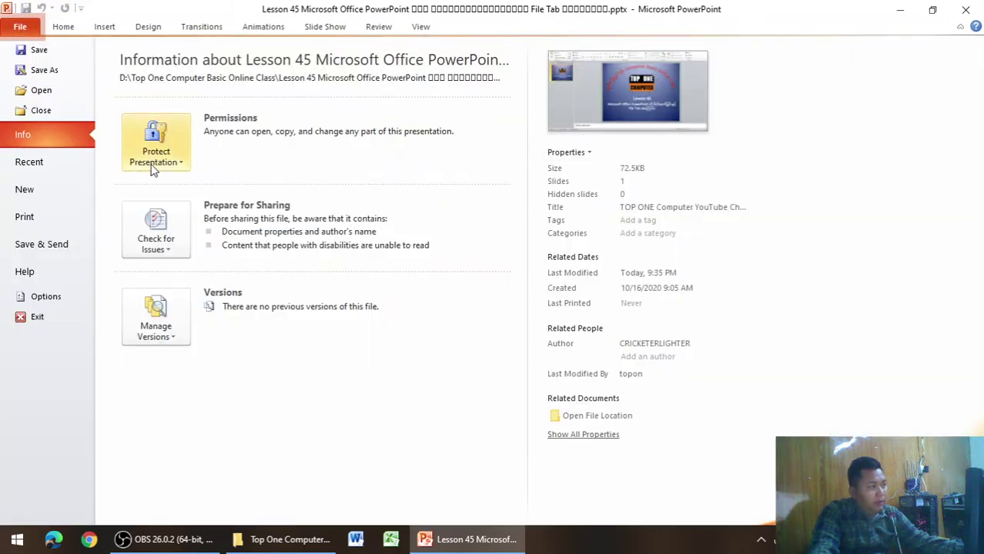
{"action": "left_click", "coordinate": [175, 156]}
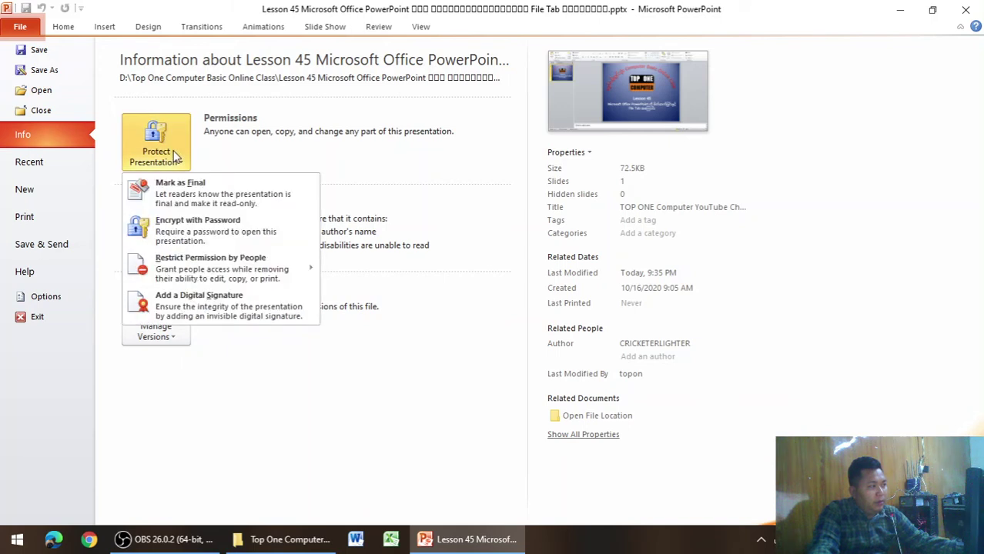
{"action": "left_click", "coordinate": [185, 233]}
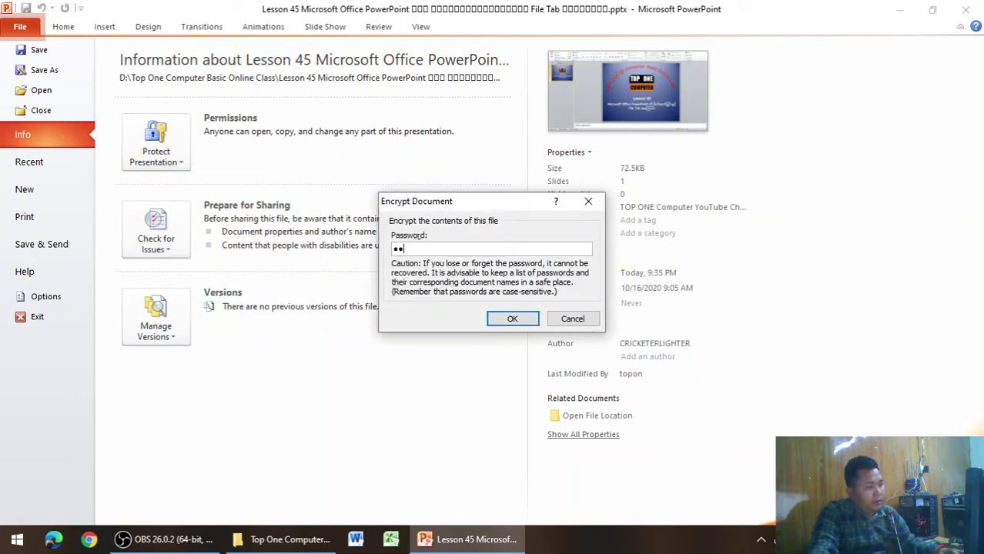
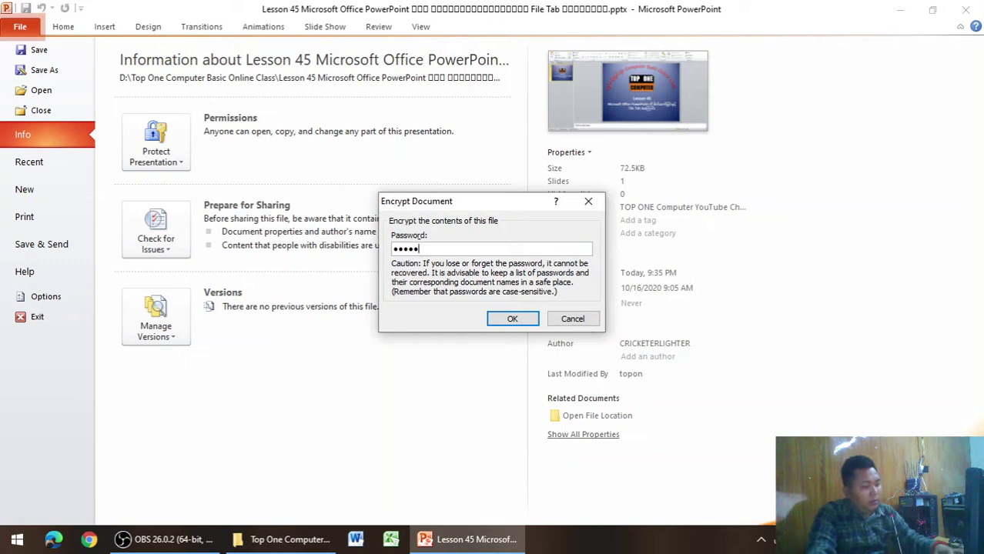
{"action": "left_click", "coordinate": [511, 320]}
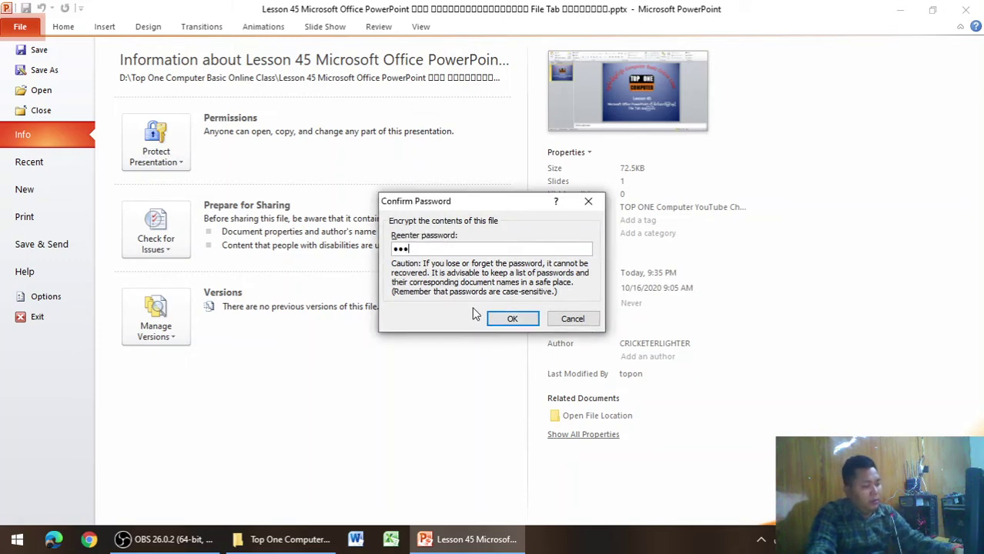
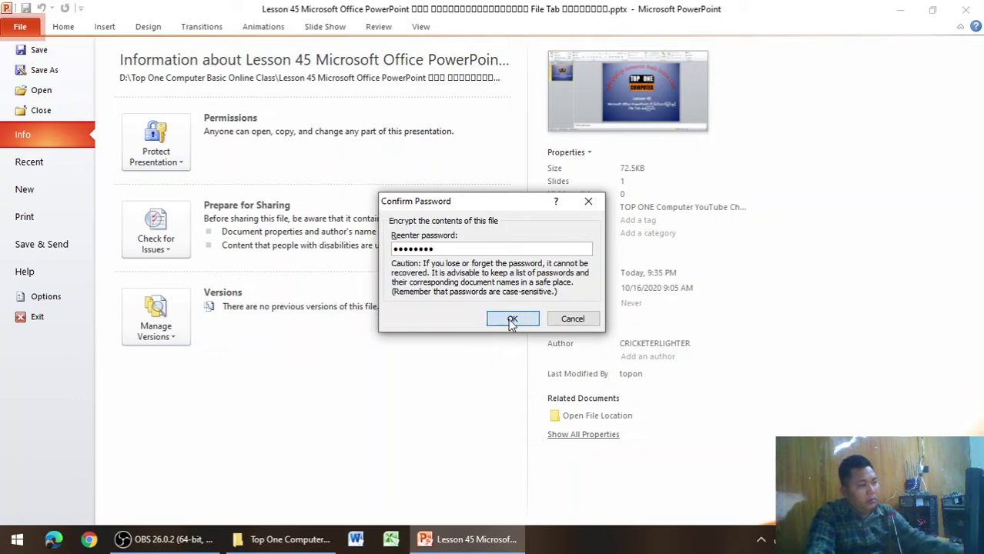
{"action": "left_click", "coordinate": [510, 321]}
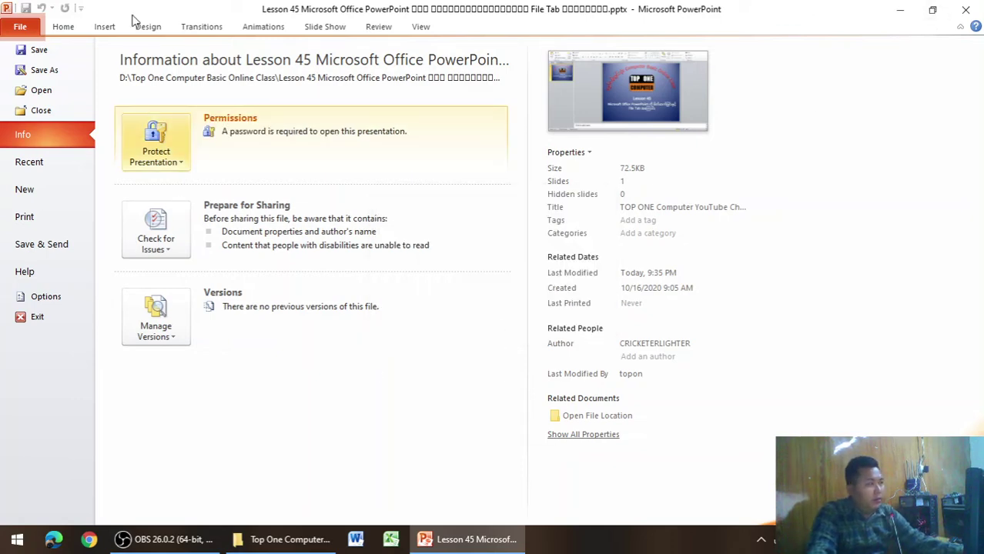
{"action": "left_click", "coordinate": [39, 50]}
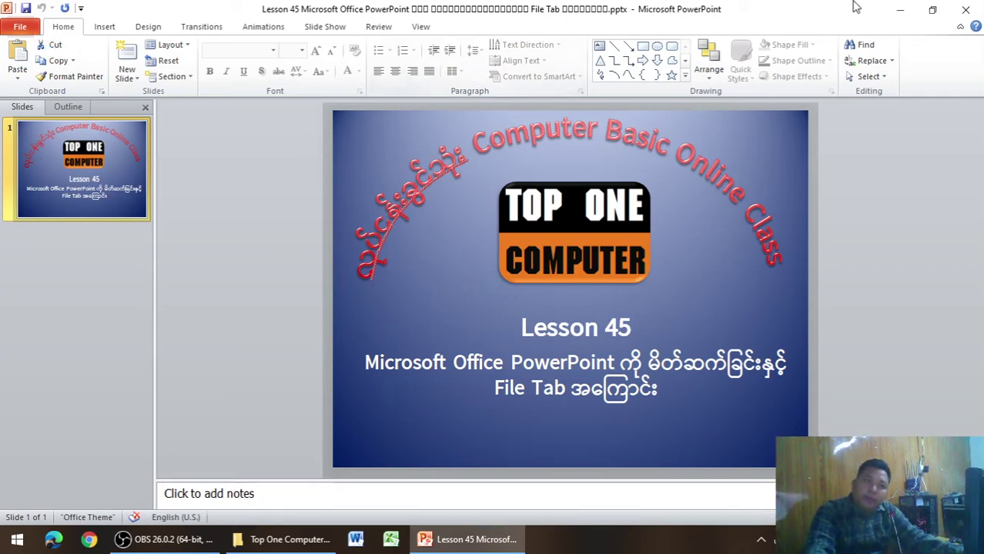
Step: Close the encrypted deck and refresh the class folder to locate Lesson 45
{"action": "left_click", "coordinate": [954, 14]}
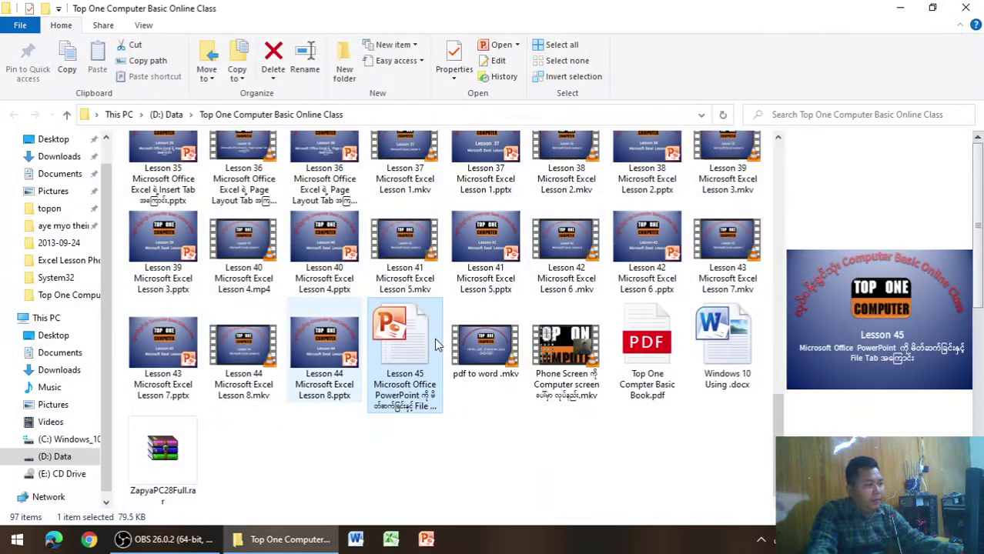
{"action": "left_click", "coordinate": [410, 466]}
{"action": "right_click", "coordinate": [411, 466]}
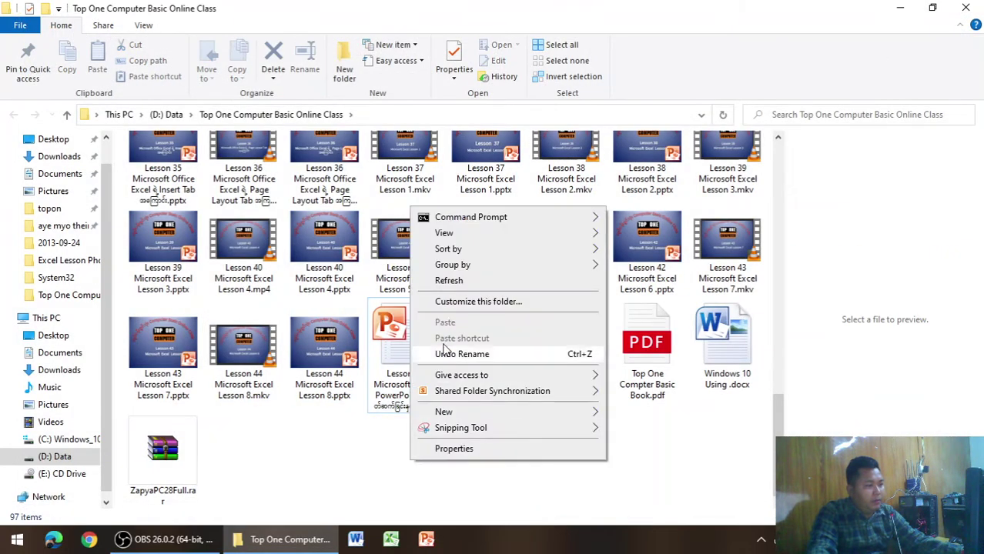
{"action": "left_click", "coordinate": [446, 279]}
{"action": "left_click", "coordinate": [408, 397]}
{"action": "scroll", "coordinate": [408, 416], "scroll_direction": "down", "scroll_amount": 3}
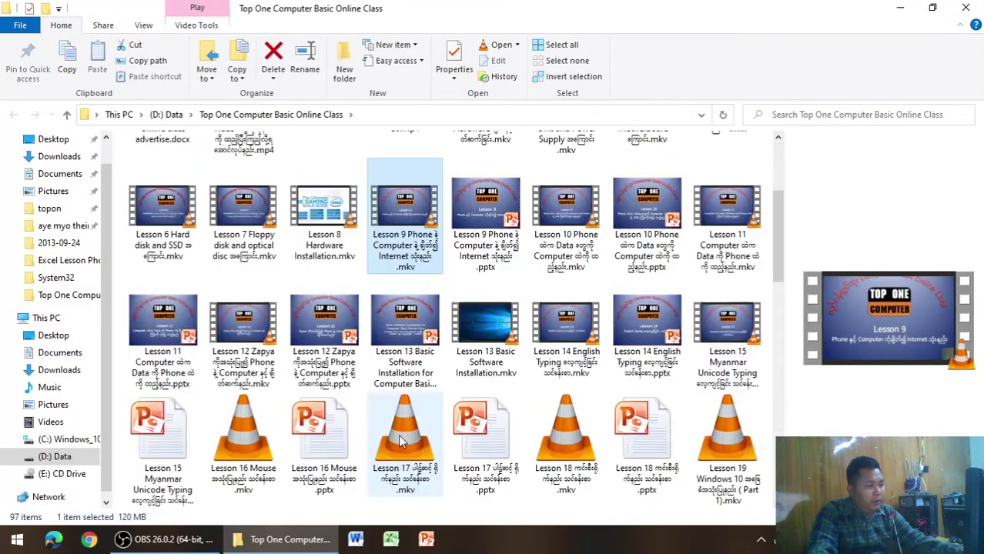
{"action": "scroll", "coordinate": [410, 439], "scroll_direction": "down", "scroll_amount": 4}
{"action": "scroll", "coordinate": [410, 458], "scroll_direction": "down", "scroll_amount": 3}
{"action": "scroll", "coordinate": [410, 458], "scroll_direction": "down", "scroll_amount": 5}
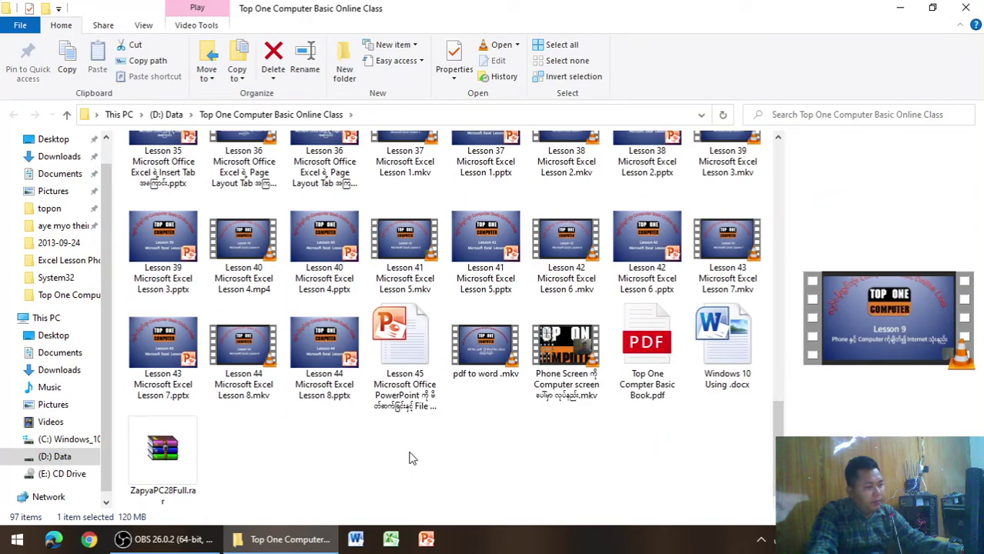
{"action": "left_click", "coordinate": [404, 355]}
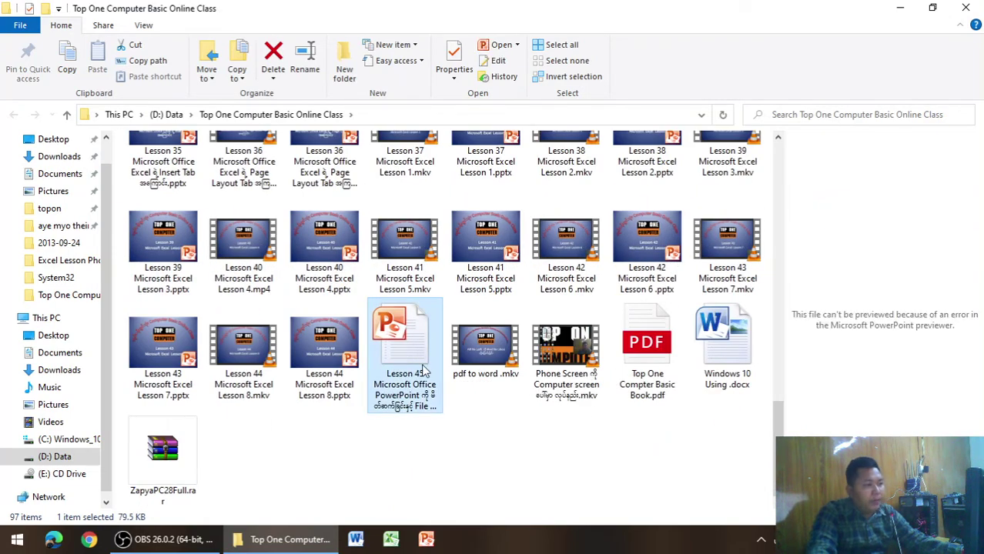
Step: Try opening Lesson 45 with a wrong password, dismiss the warning, and close PowerPoint
{"action": "double_click", "coordinate": [422, 370]}
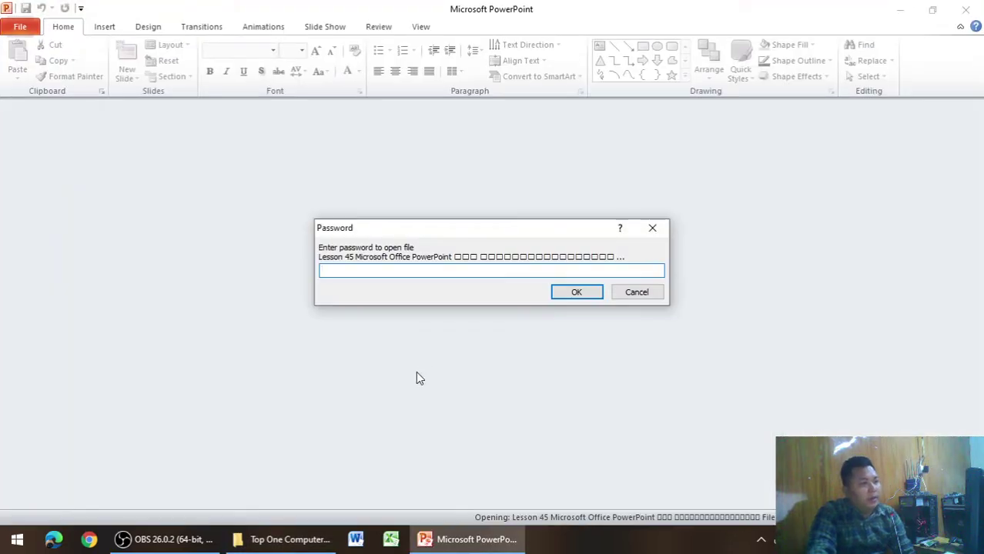
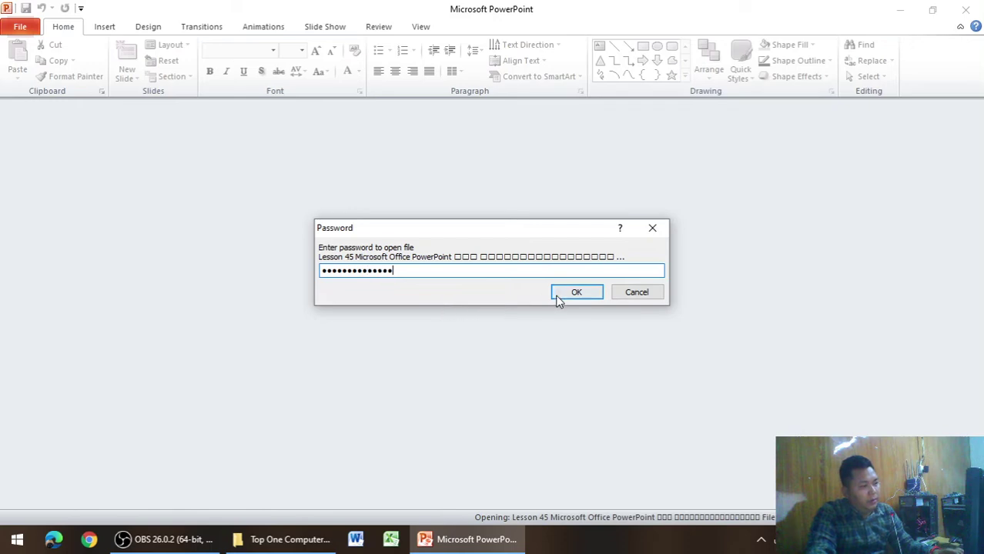
{"action": "left_click", "coordinate": [557, 297]}
{"action": "left_click", "coordinate": [492, 305]}
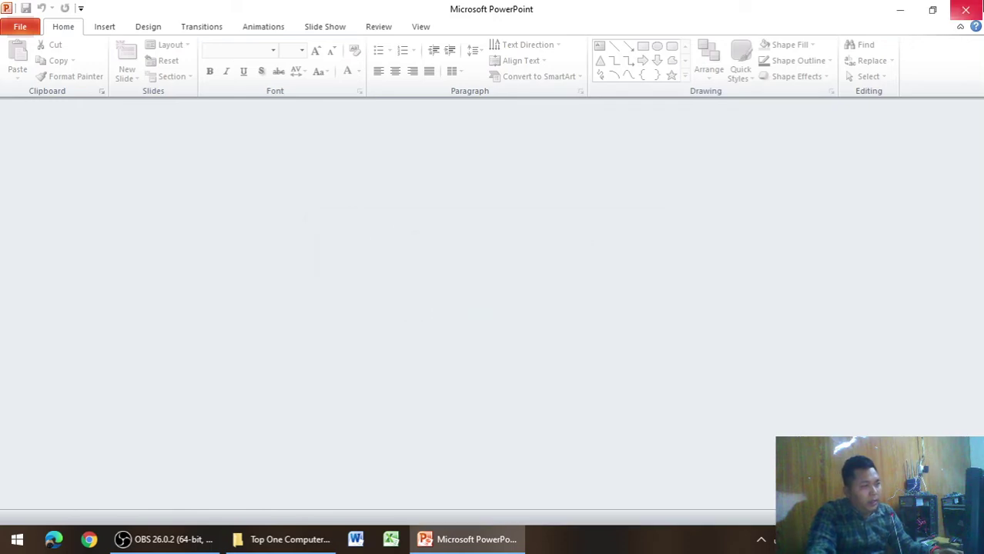
{"action": "left_click", "coordinate": [965, 9]}
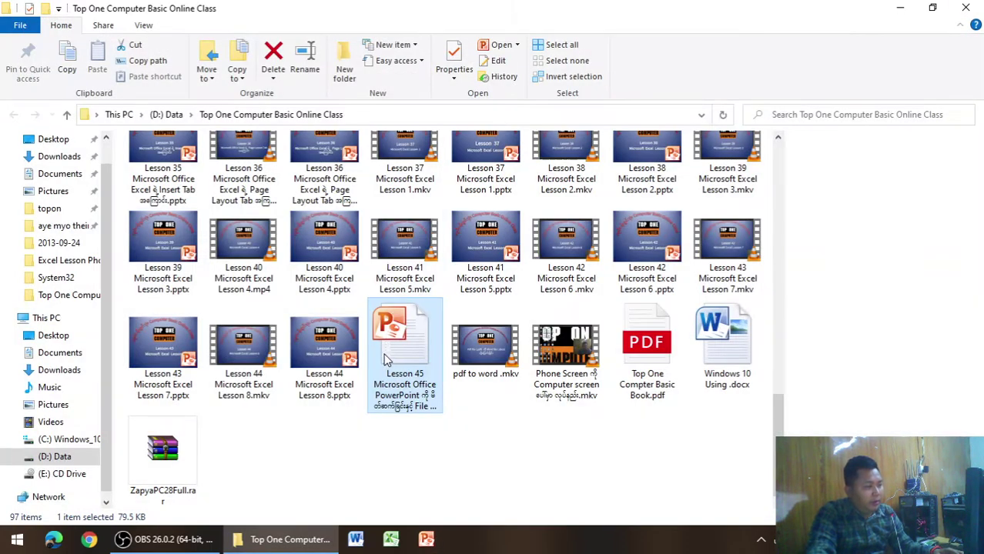
Step: Reopen Lesson 45 and enter the correct password to view its slide
{"action": "double_click", "coordinate": [388, 360]}
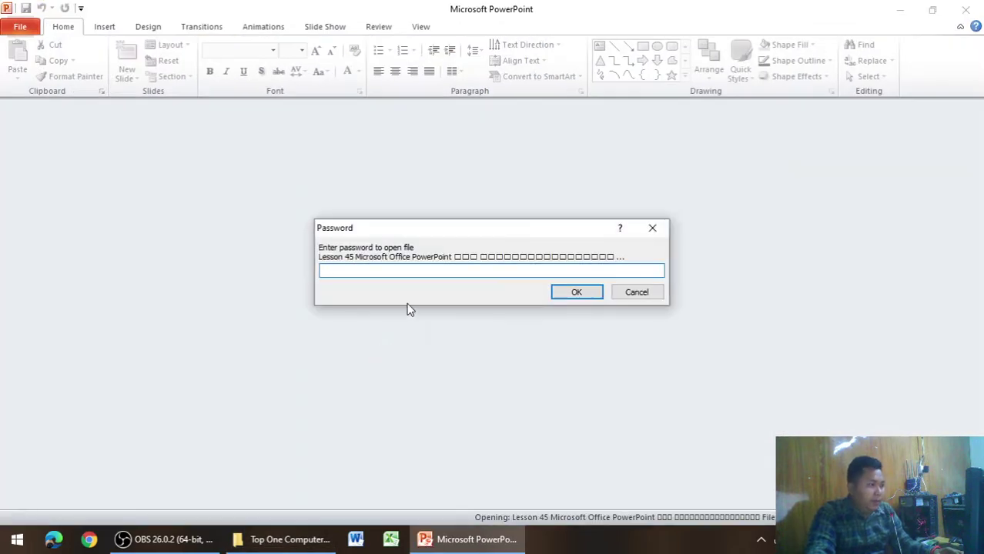
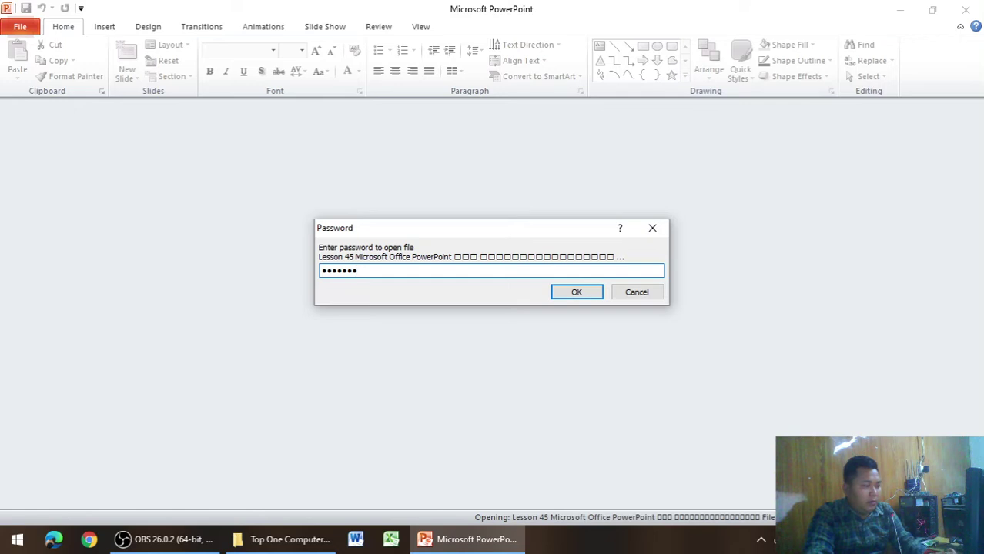
{"action": "left_click", "coordinate": [577, 294]}
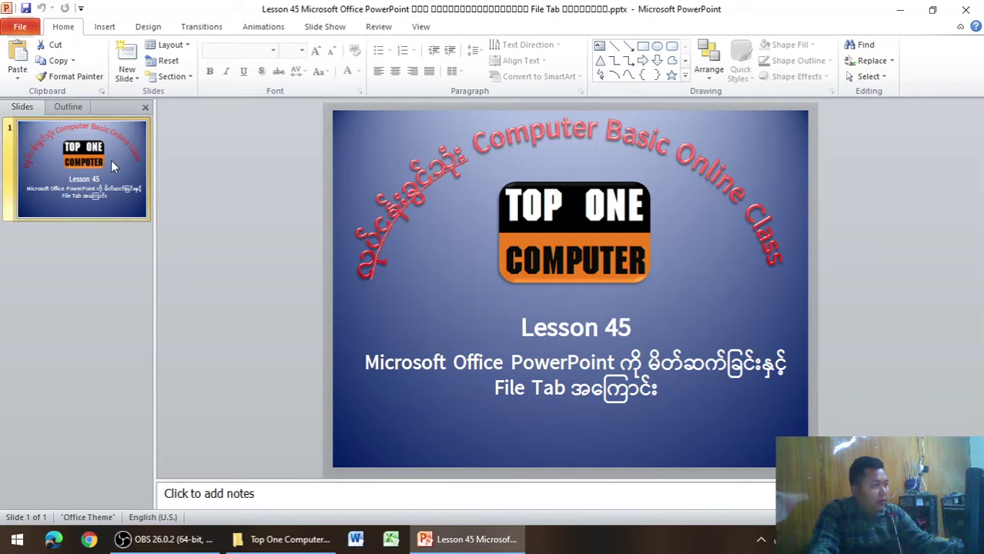
Step: Clear the Lesson 45 opening password, then close and reopen the deck without a prompt
{"action": "left_click", "coordinate": [18, 27]}
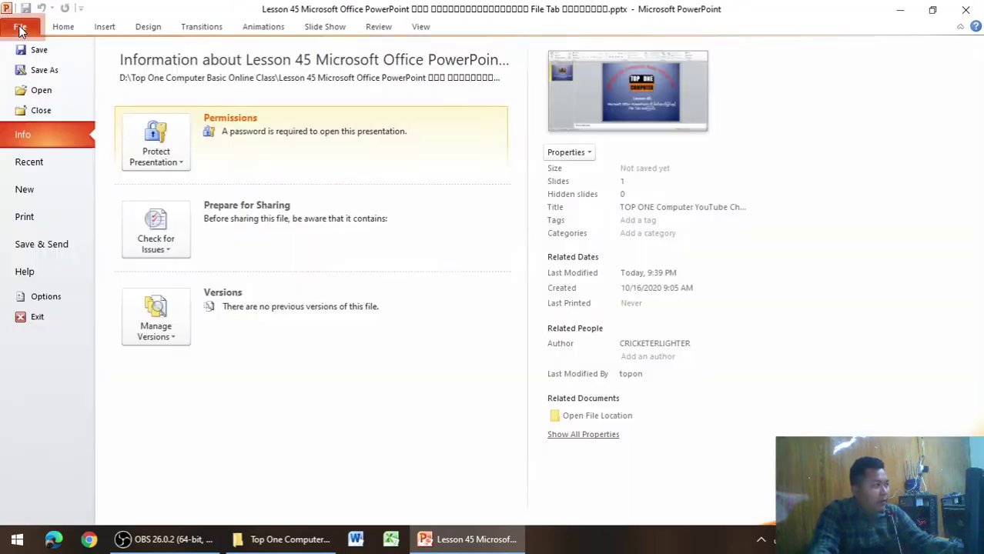
{"action": "left_click", "coordinate": [177, 156]}
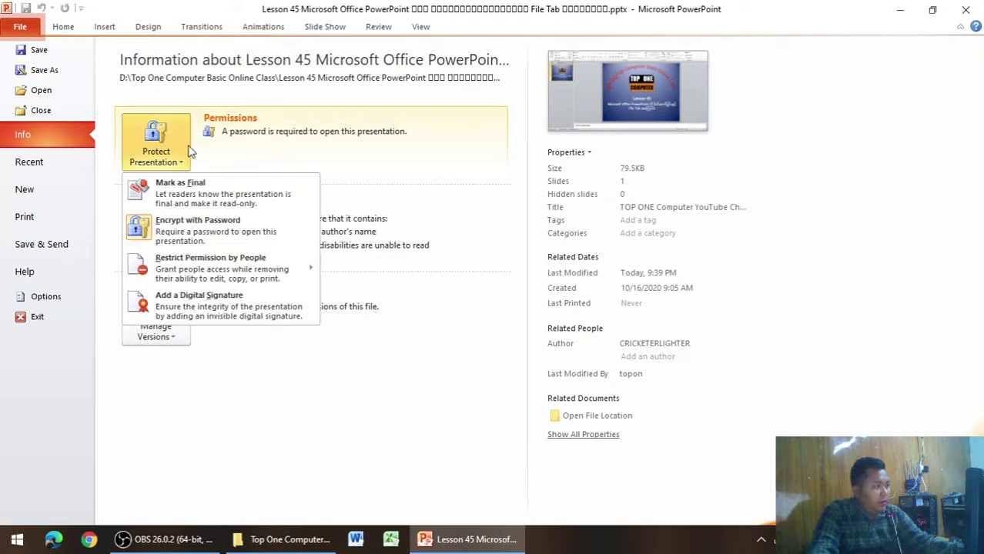
{"action": "left_click", "coordinate": [206, 236]}
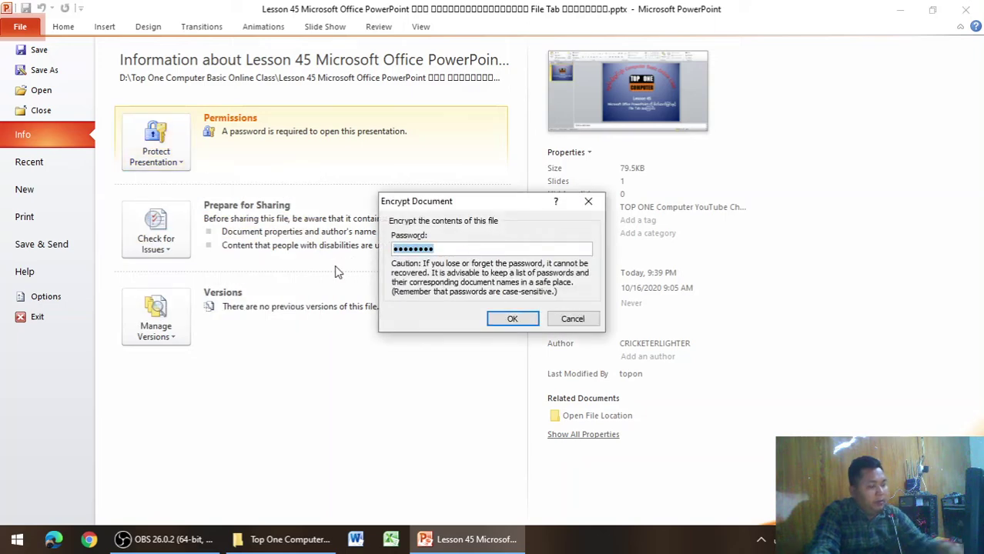
{"action": "key", "text": "BackSpace"}
{"action": "left_click", "coordinate": [508, 318]}
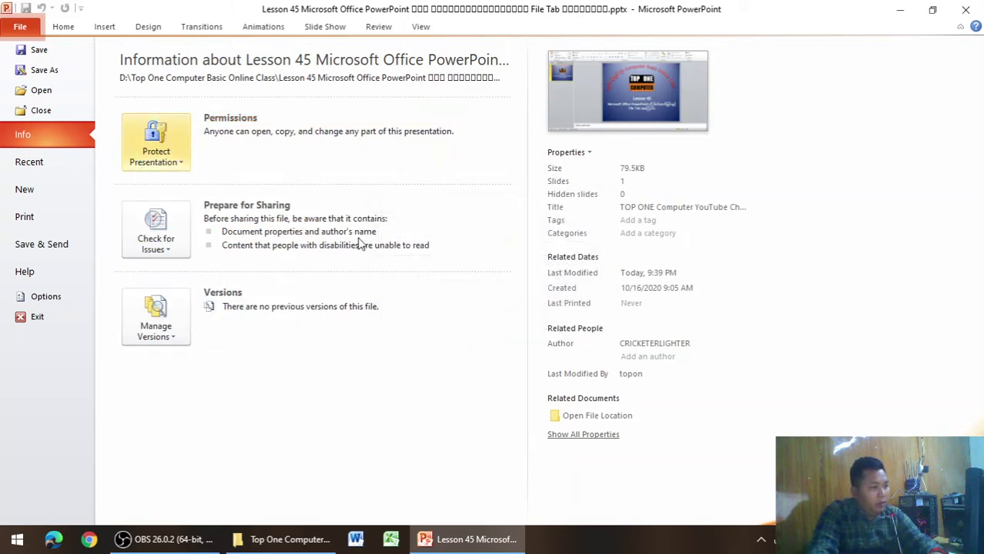
{"action": "left_click", "coordinate": [34, 50]}
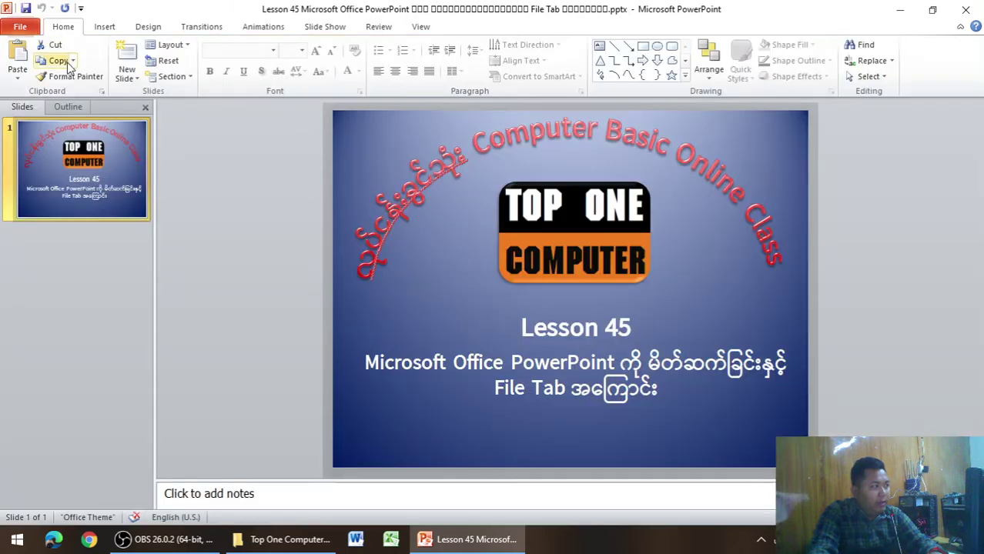
{"action": "left_click", "coordinate": [965, 9]}
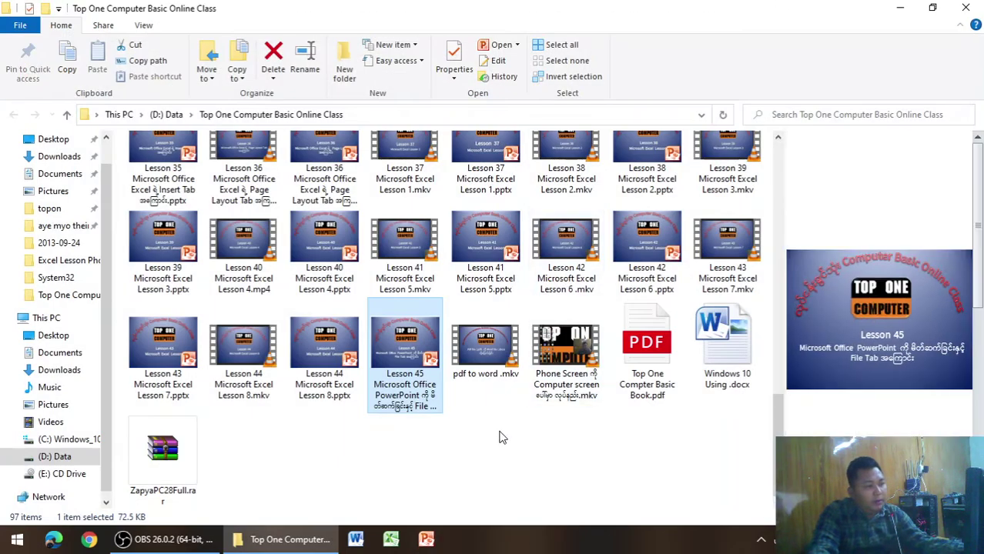
{"action": "double_click", "coordinate": [422, 351]}
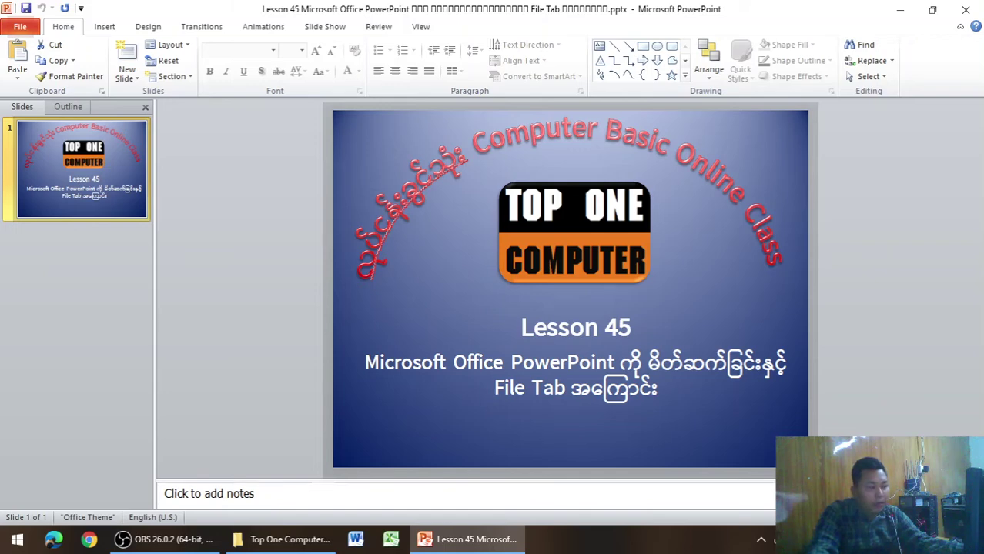
Step: Retype the final 5 in the 'Lesson 45' subtitle
{"action": "key", "text": "alt+f"}
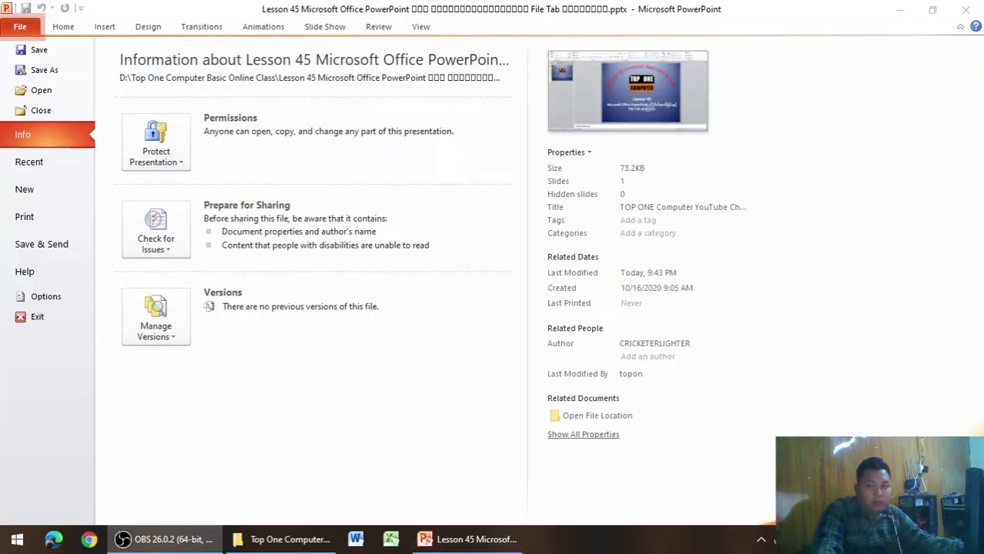
{"action": "left_click", "coordinate": [177, 168]}
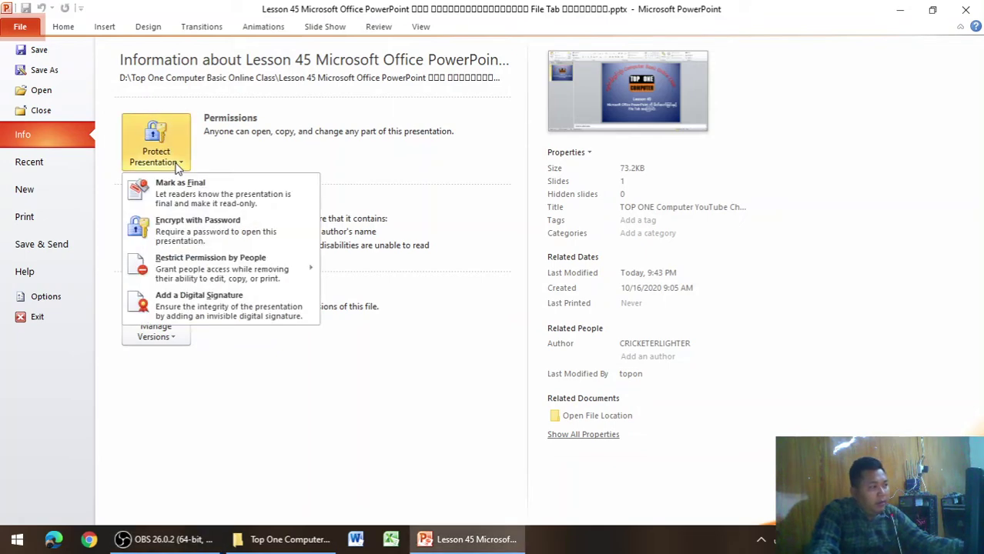
{"action": "left_click", "coordinate": [177, 168]}
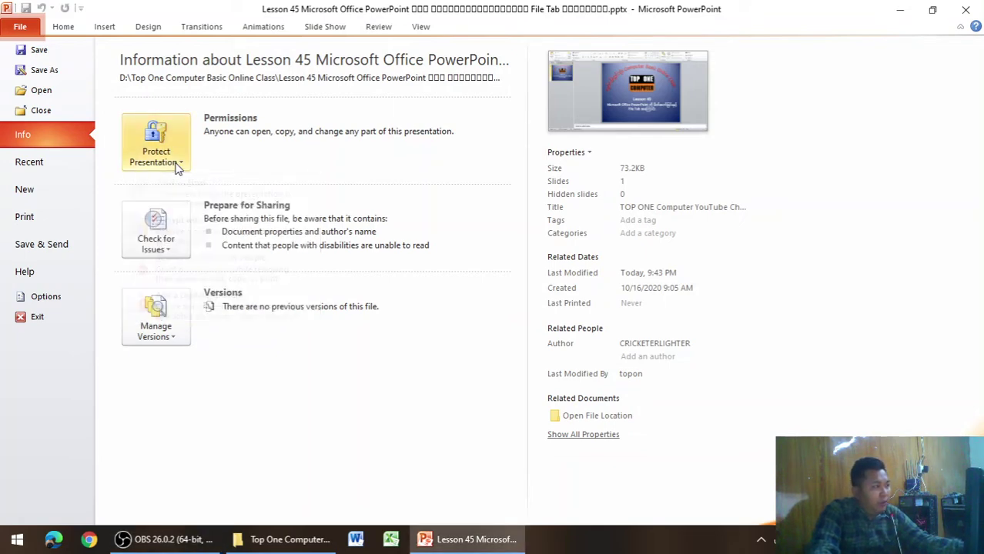
{"action": "left_click", "coordinate": [80, 27]}
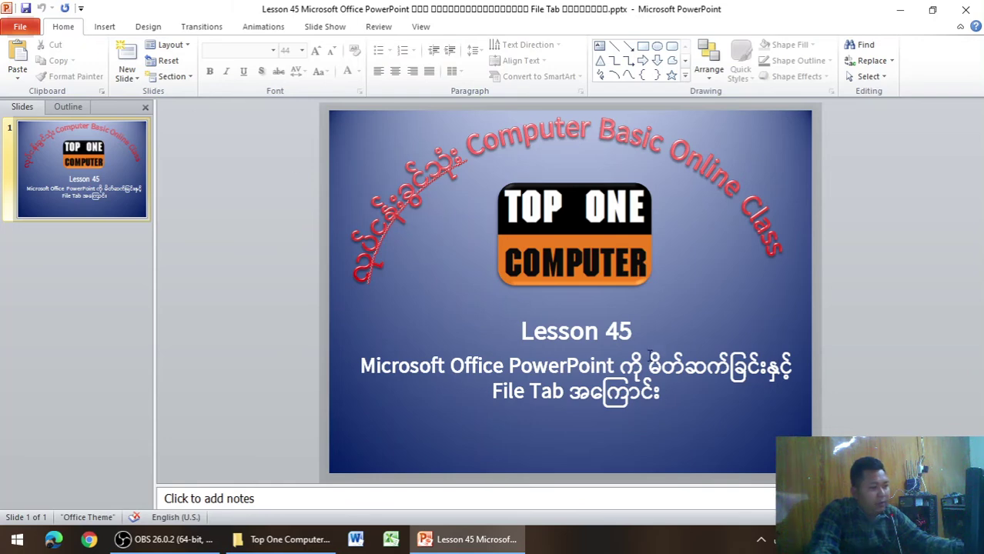
{"action": "left_click", "coordinate": [631, 331]}
{"action": "key", "text": "BackSpace"}
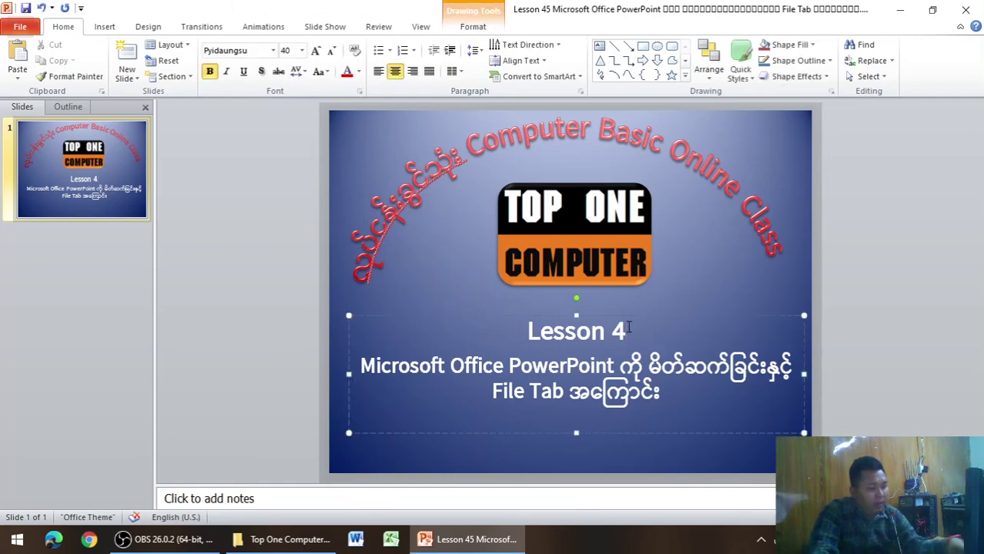
{"action": "type", "text": "5"}
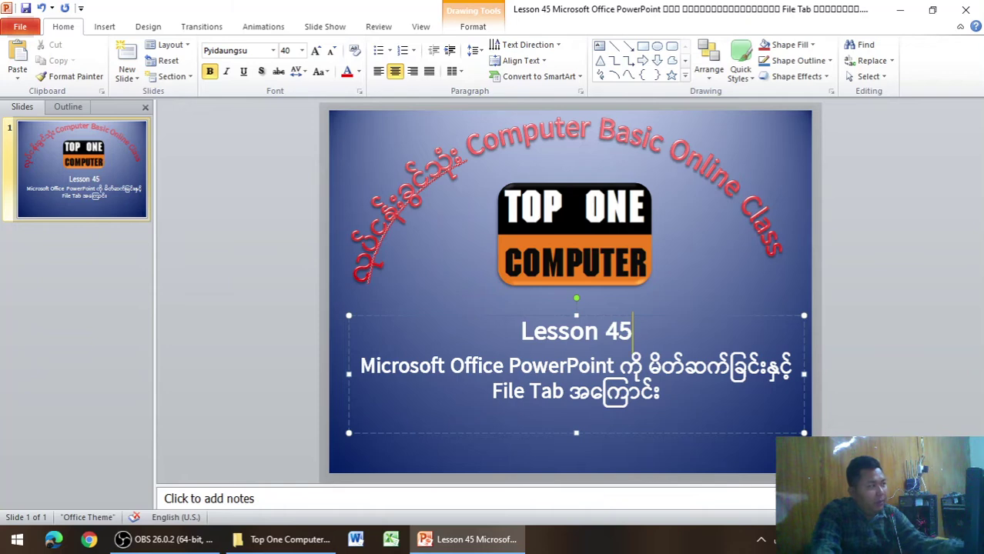
Step: Mark the presentation as final, confirming the save, and return to the slide
{"action": "left_click", "coordinate": [25, 34]}
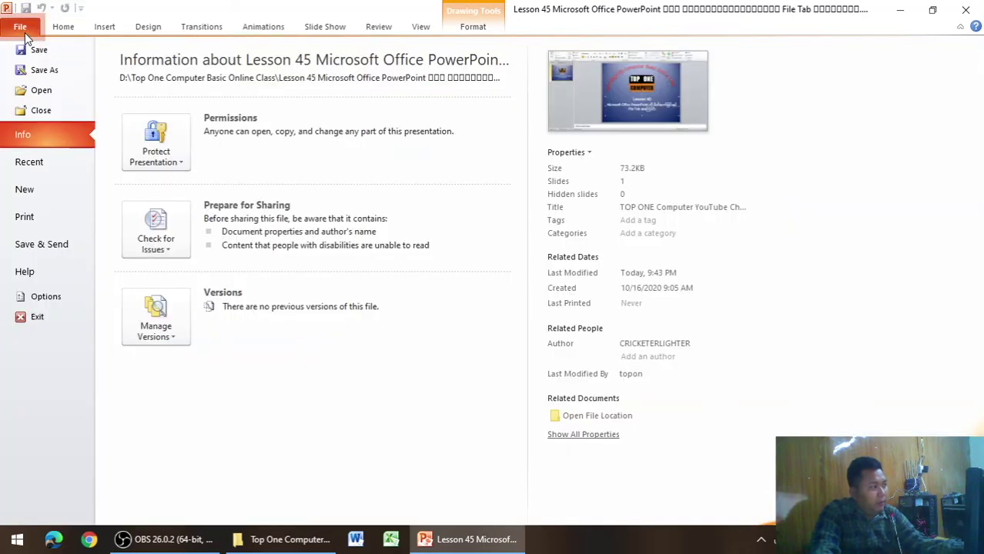
{"action": "left_click", "coordinate": [181, 169]}
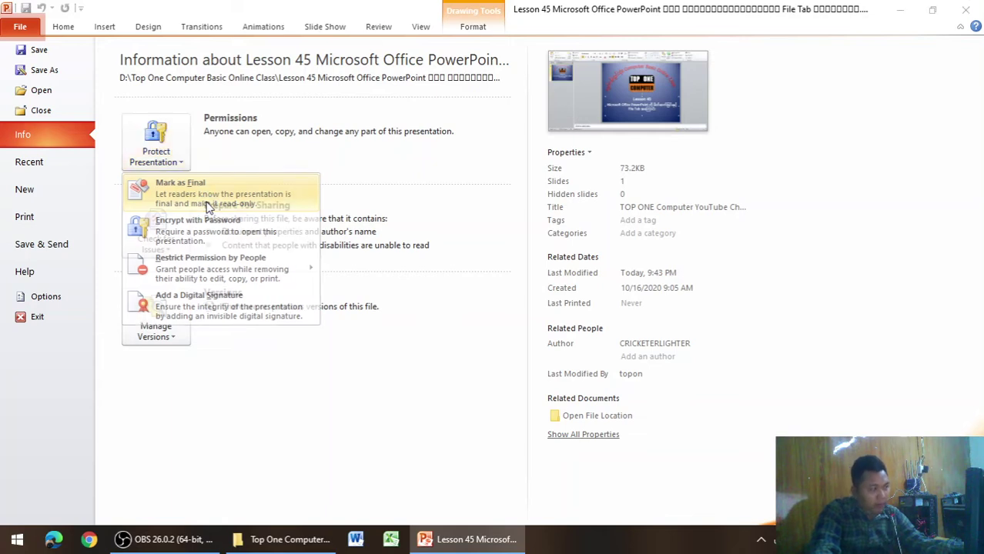
{"action": "left_click", "coordinate": [206, 201]}
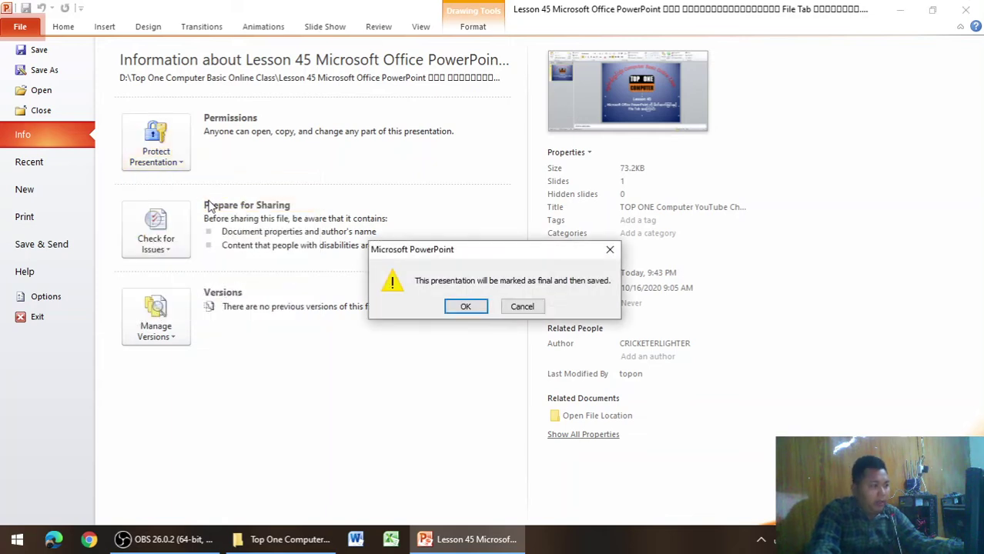
{"action": "left_click", "coordinate": [466, 307]}
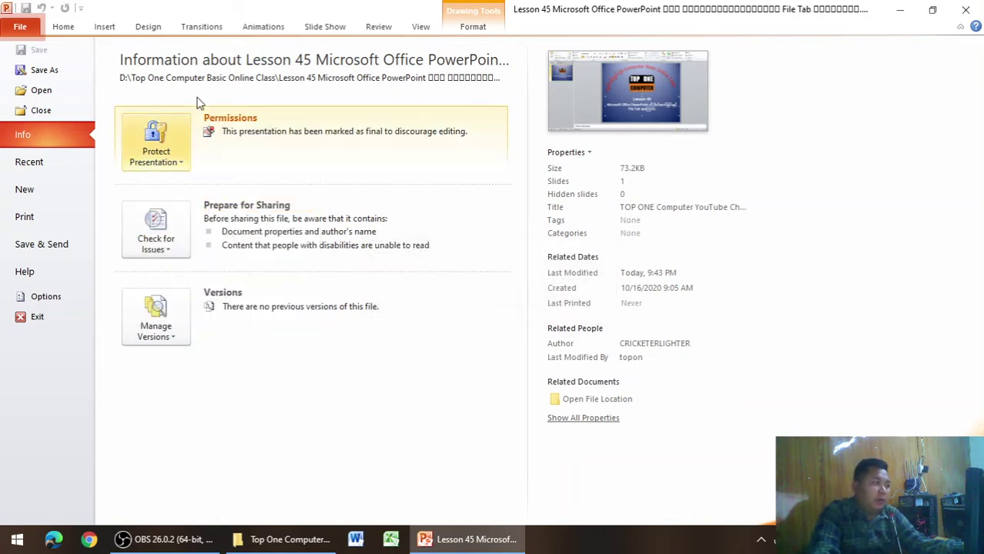
{"action": "left_click", "coordinate": [64, 26]}
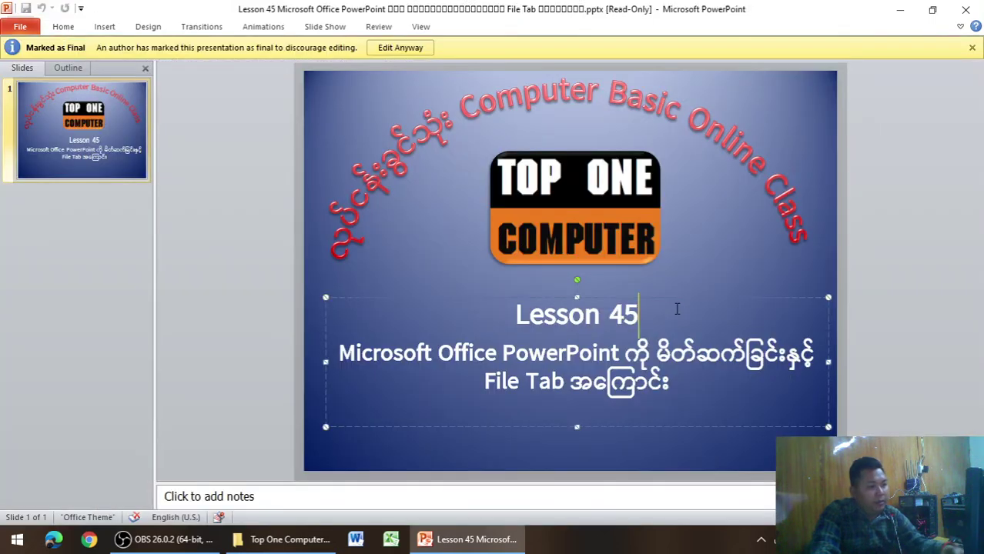
Step: Choose Edit Anyway and retype the 5 in the 'Lesson 45' subtitle, then minimize PowerPoint
{"action": "left_click_drag", "start_coordinate": [664, 313], "coordinate": [515, 315]}
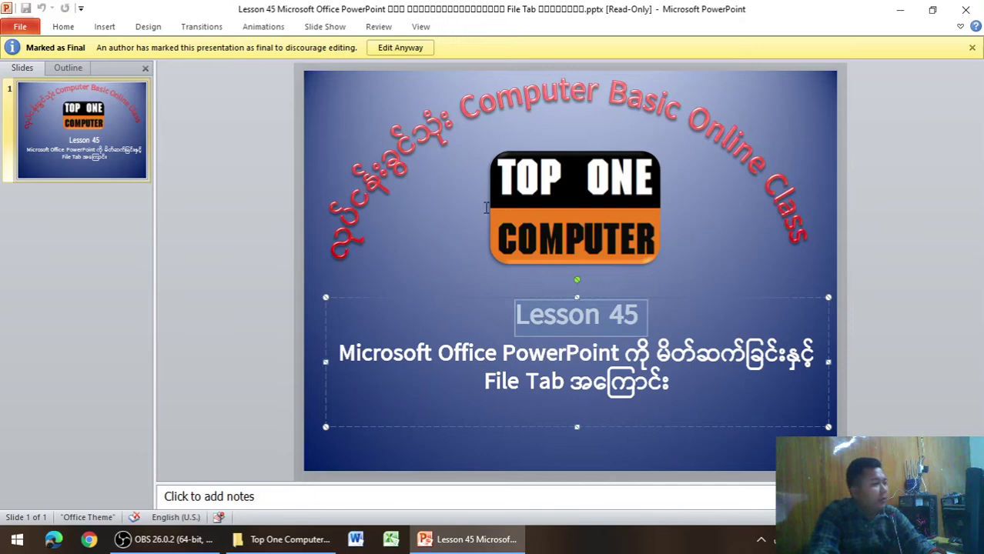
{"action": "left_click", "coordinate": [455, 124]}
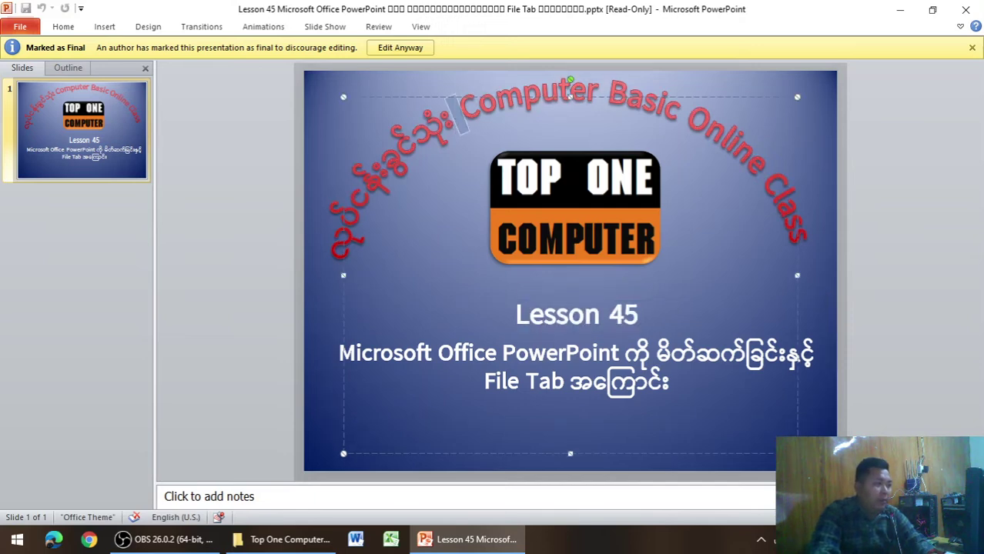
{"action": "left_click", "coordinate": [576, 312]}
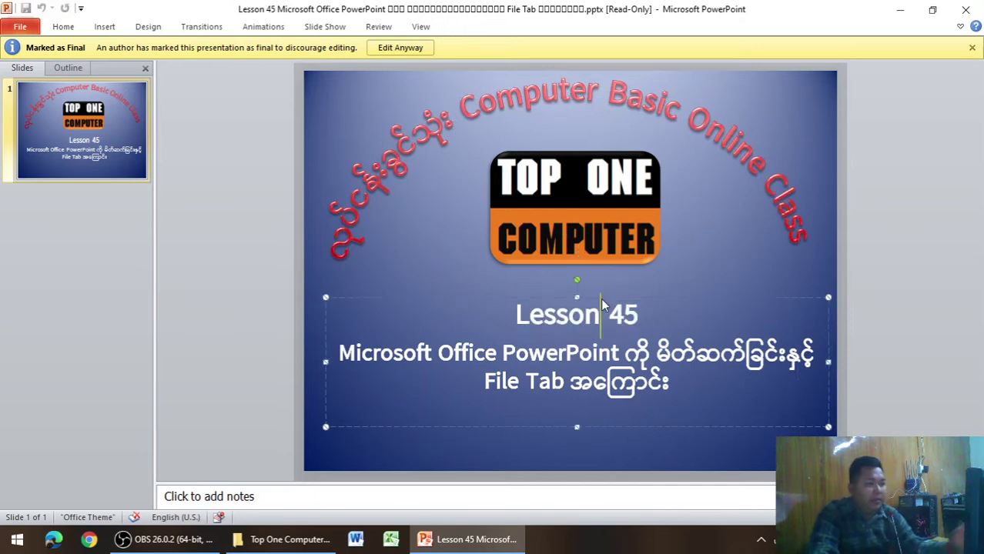
{"action": "left_click", "coordinate": [386, 49]}
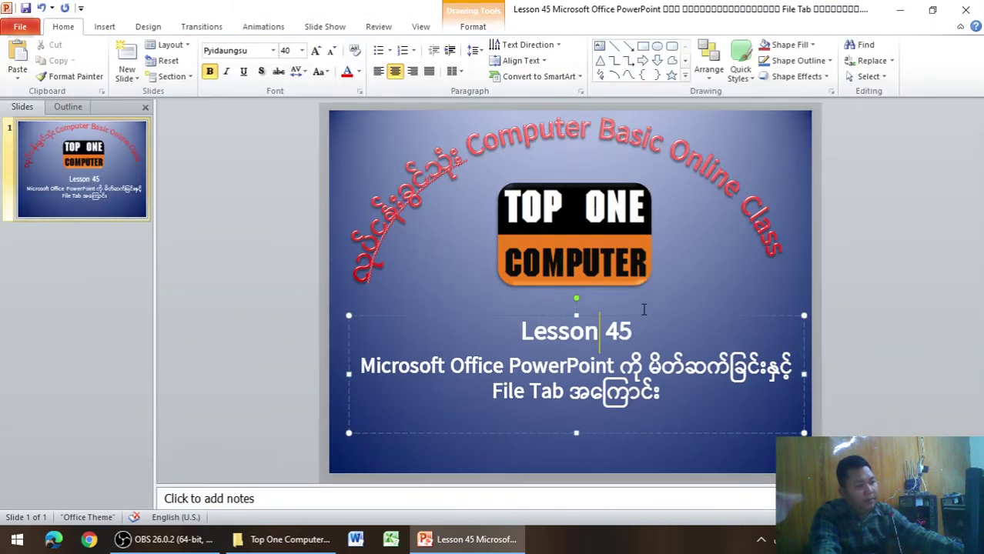
{"action": "left_click", "coordinate": [643, 309]}
{"action": "key", "text": "BackSpace"}
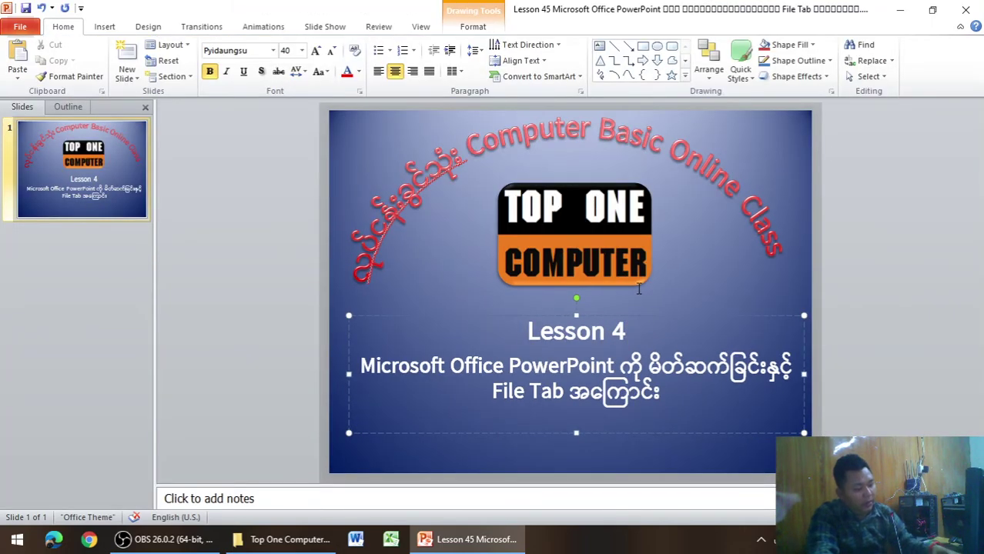
{"action": "type", "text": "5"}
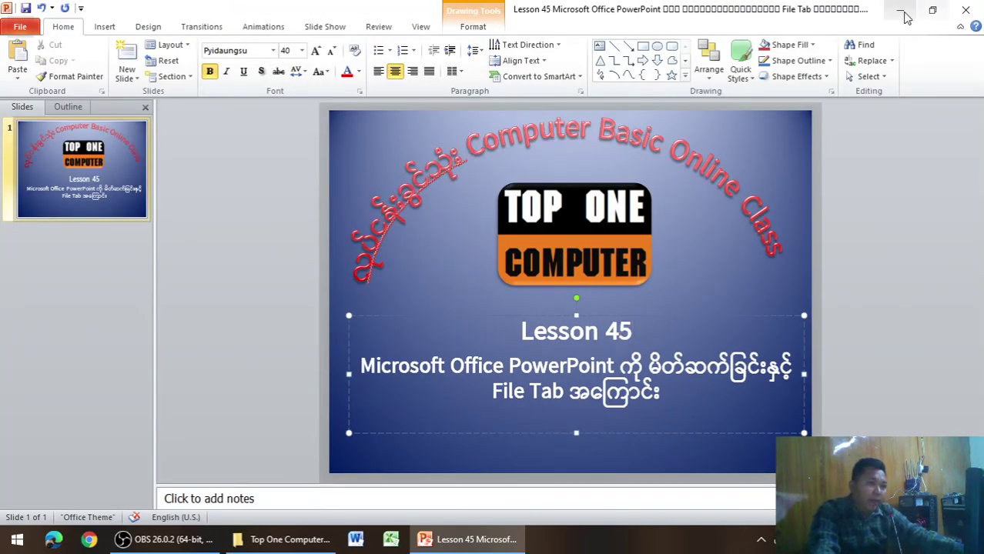
{"action": "left_click", "coordinate": [903, 15]}
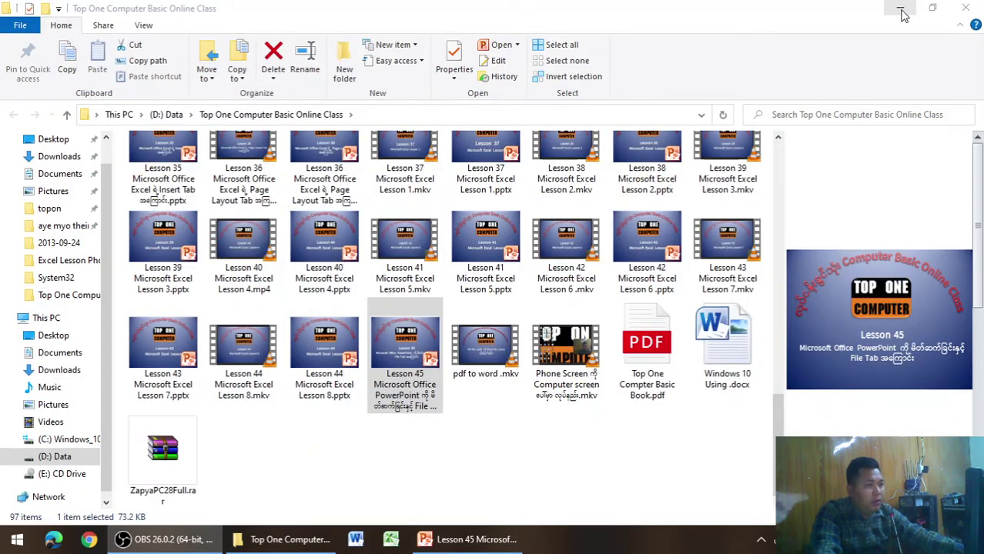
Step: Open my name is.docx from the desktop and retype the ending 'ဖစ်ပါသည်။' in Burmese
{"action": "left_click", "coordinate": [900, 10]}
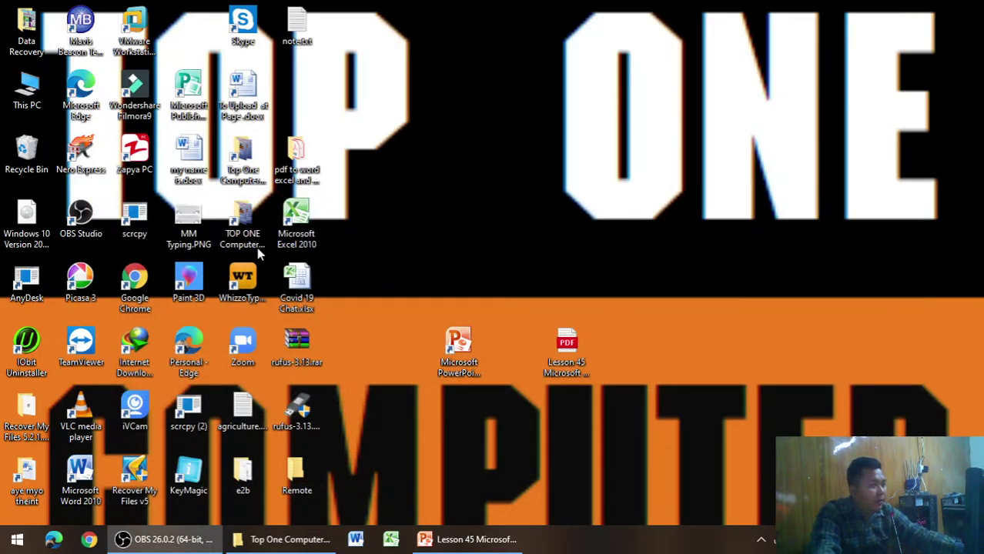
{"action": "double_click", "coordinate": [188, 158]}
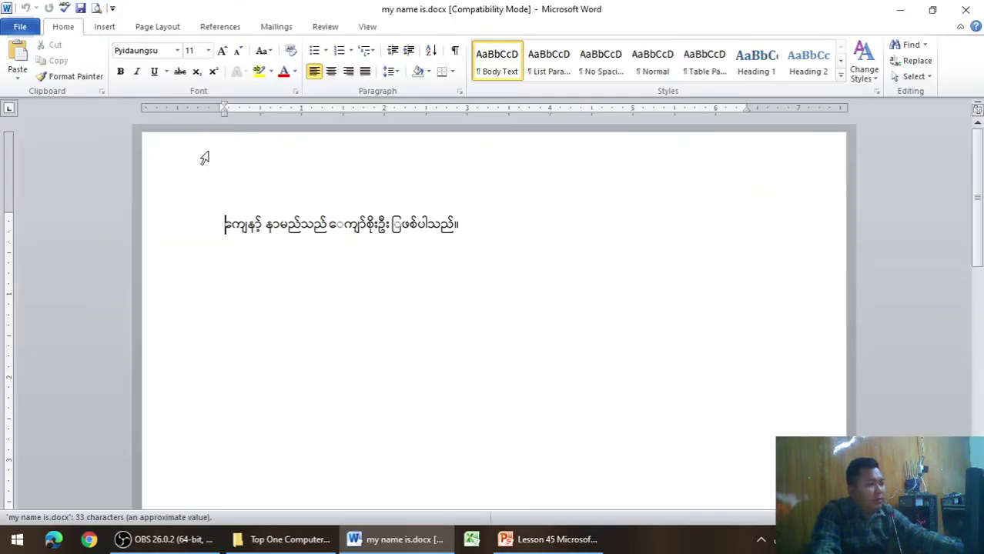
{"action": "left_click", "coordinate": [469, 225]}
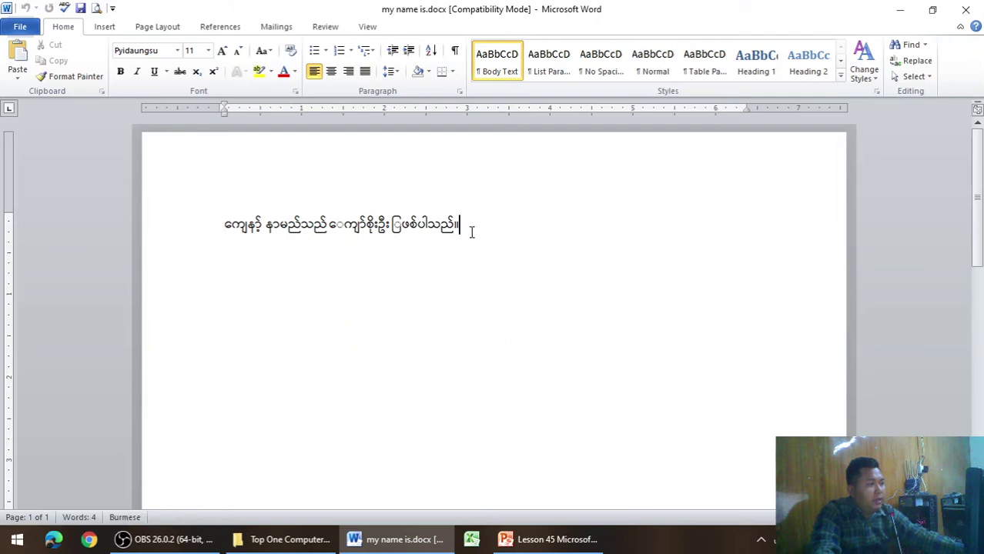
{"action": "key", "text": "BackSpace"}
{"action": "key", "text": "BackSpace"}
{"action": "key", "text": "BackSpace"}
{"action": "key", "text": "BackSpace"}
{"action": "key", "text": "BackSpace"}
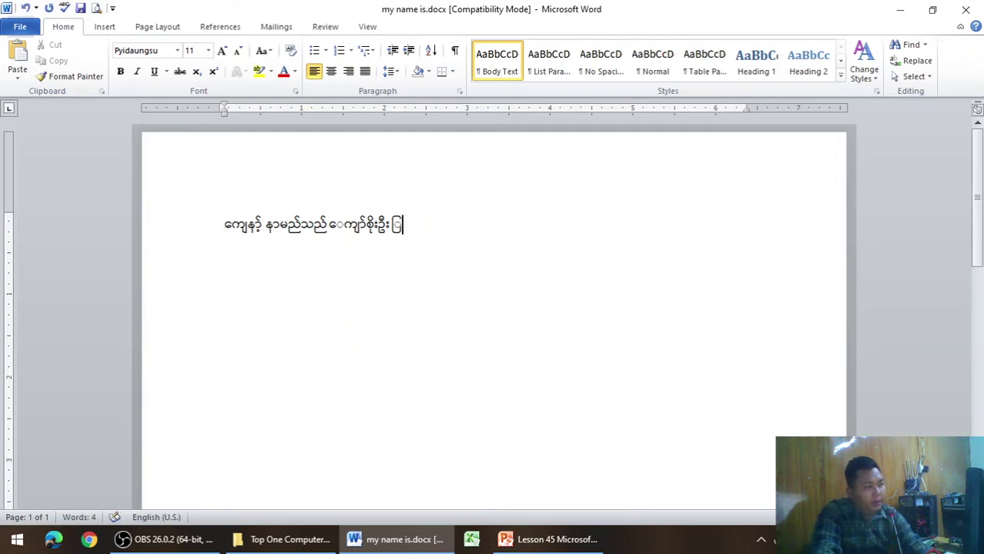
{"action": "key", "text": "alt+shift"}
{"action": "type", "text": "ဖစ်ပါသည်"}
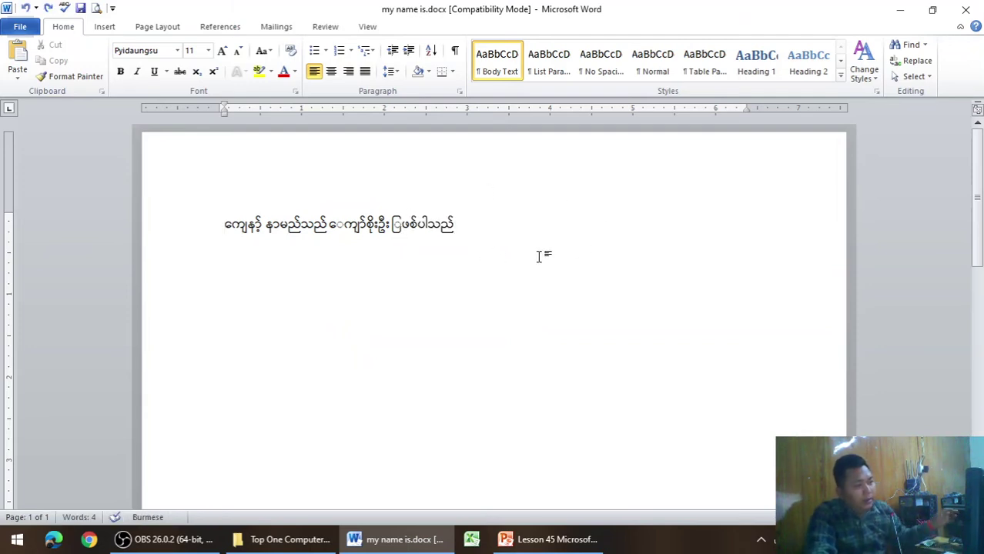
{"action": "type", "text": "။"}
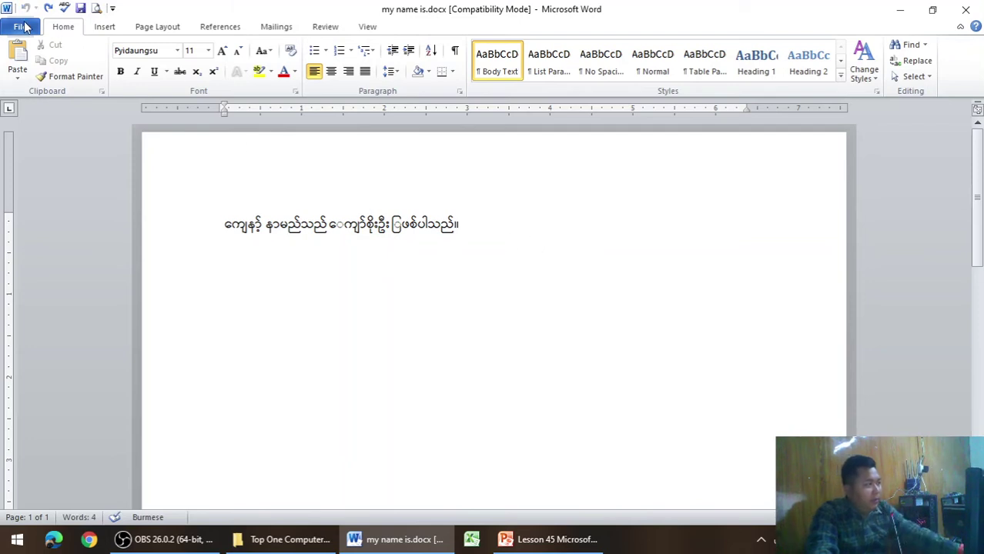
Step: Open Restrict Editing, declining the rights management sign-up and dismissing the credentials error
{"action": "left_click", "coordinate": [20, 26]}
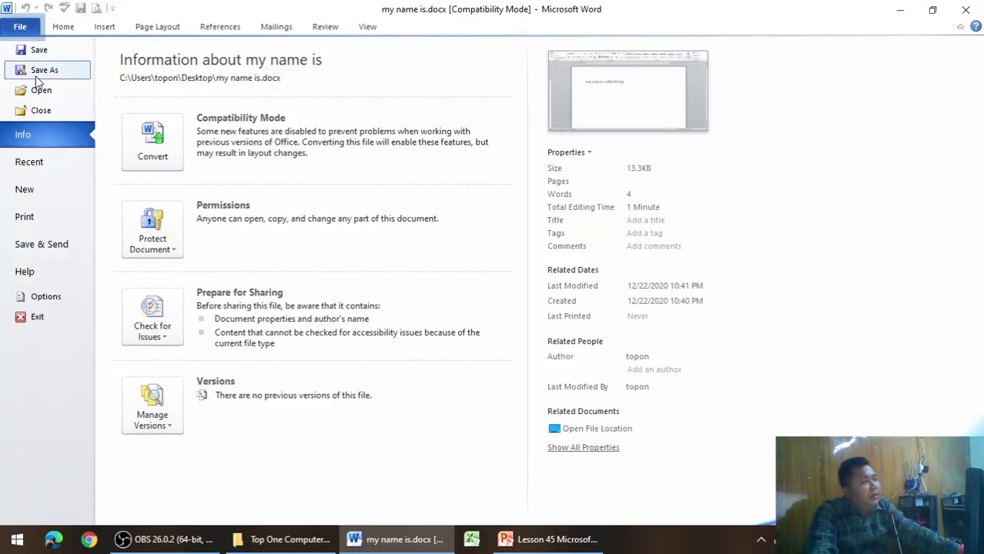
{"action": "left_click", "coordinate": [180, 244]}
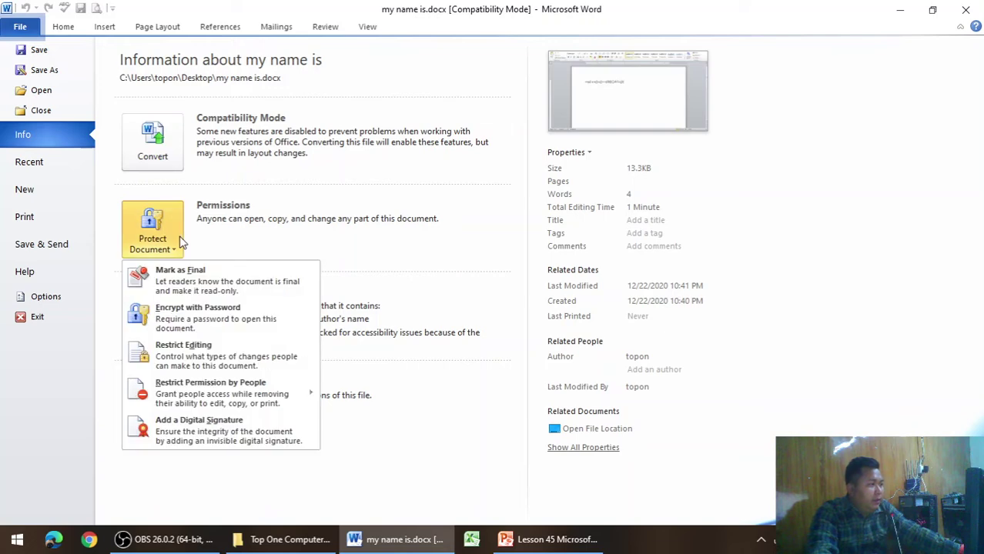
{"action": "left_click", "coordinate": [187, 352]}
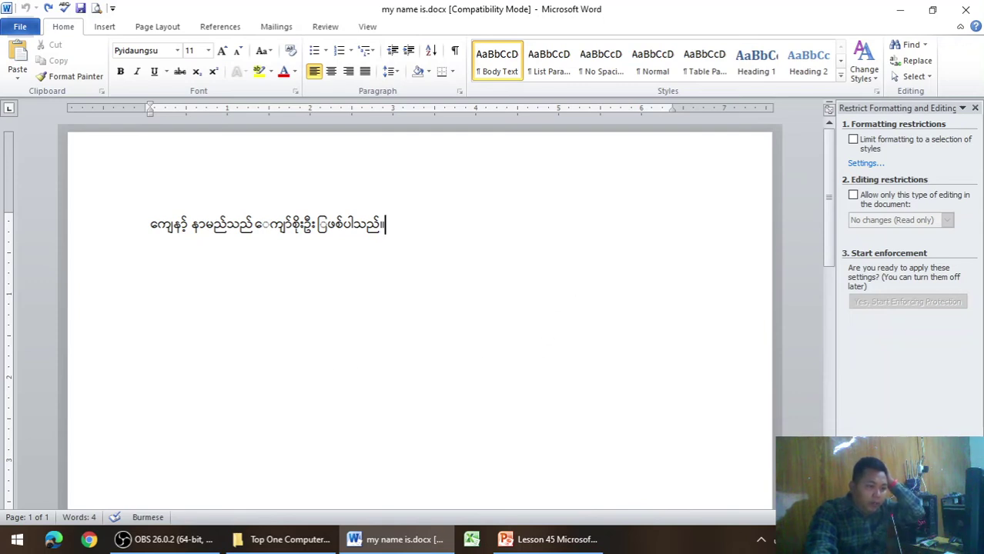
{"action": "left_click", "coordinate": [852, 196]}
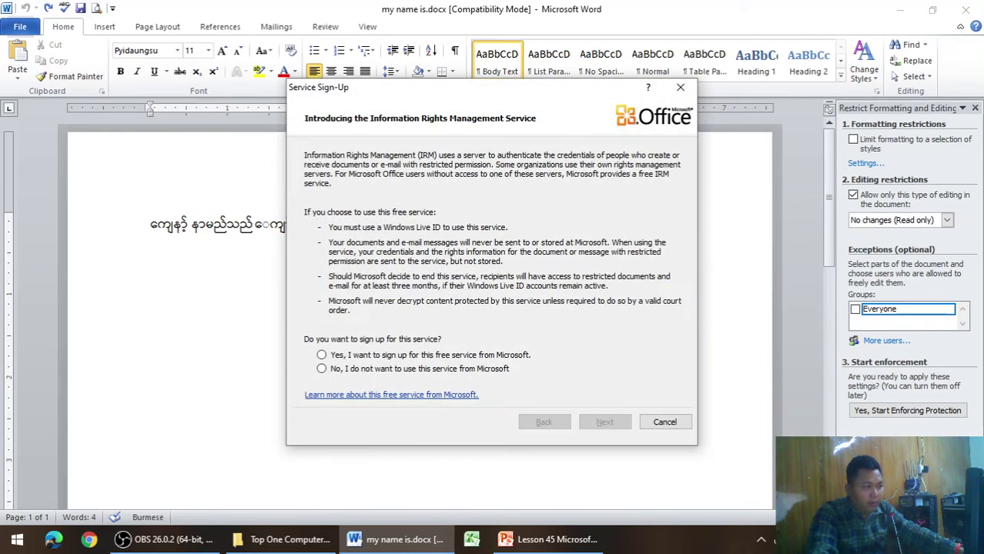
{"action": "left_click", "coordinate": [662, 422]}
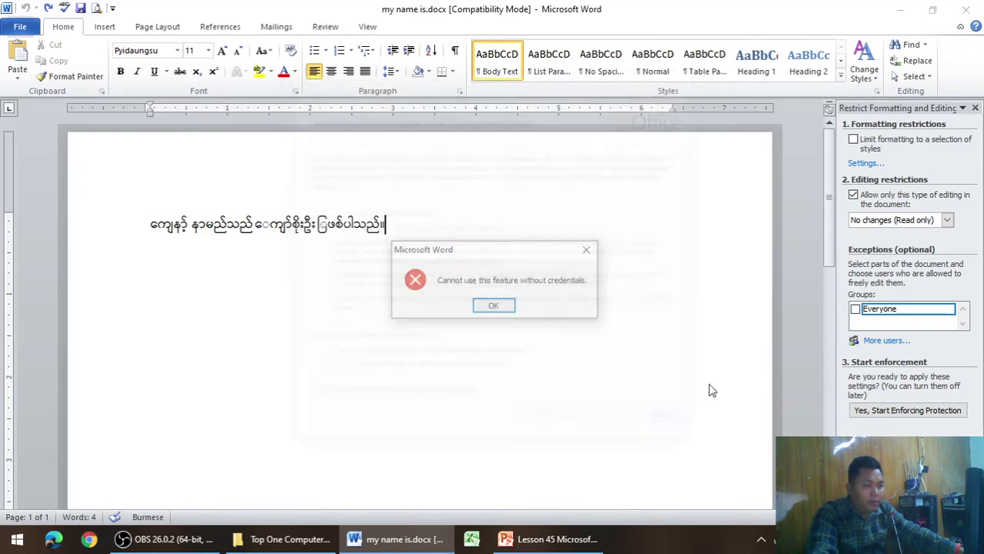
{"action": "left_click", "coordinate": [479, 307]}
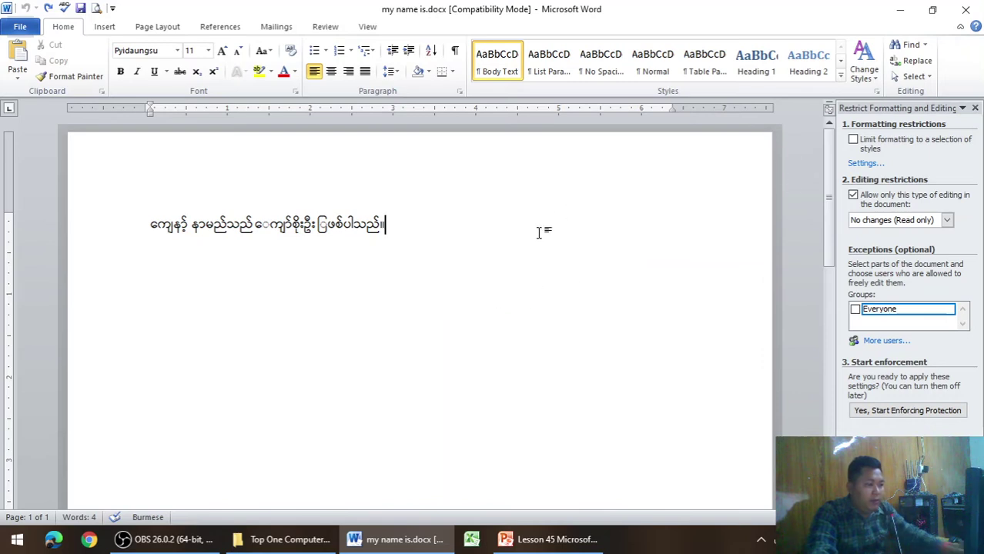
{"action": "key", "text": "BackSpace"}
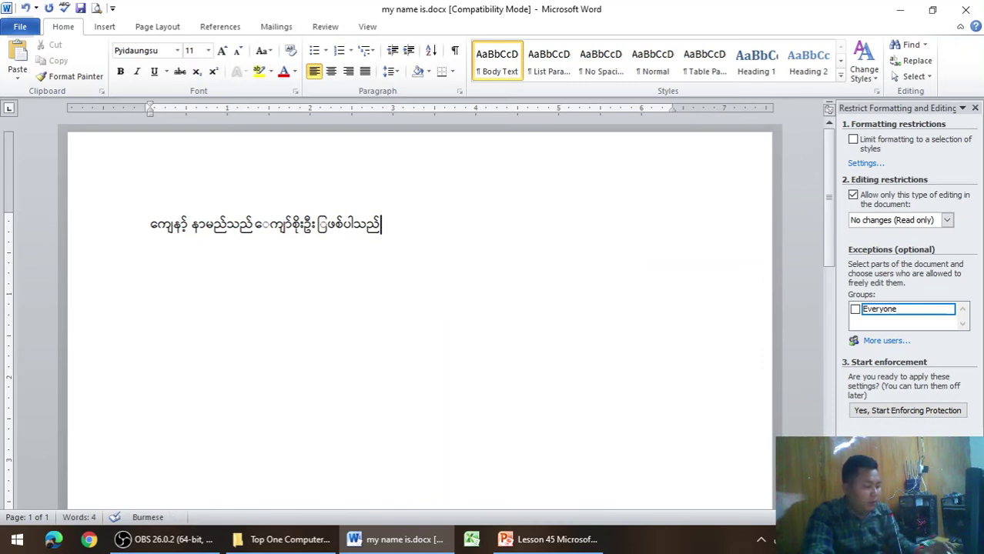
Step: Limit formatting to selected styles and allow only No changes (Read only), excepting Everyone
{"action": "left_click", "coordinate": [853, 139]}
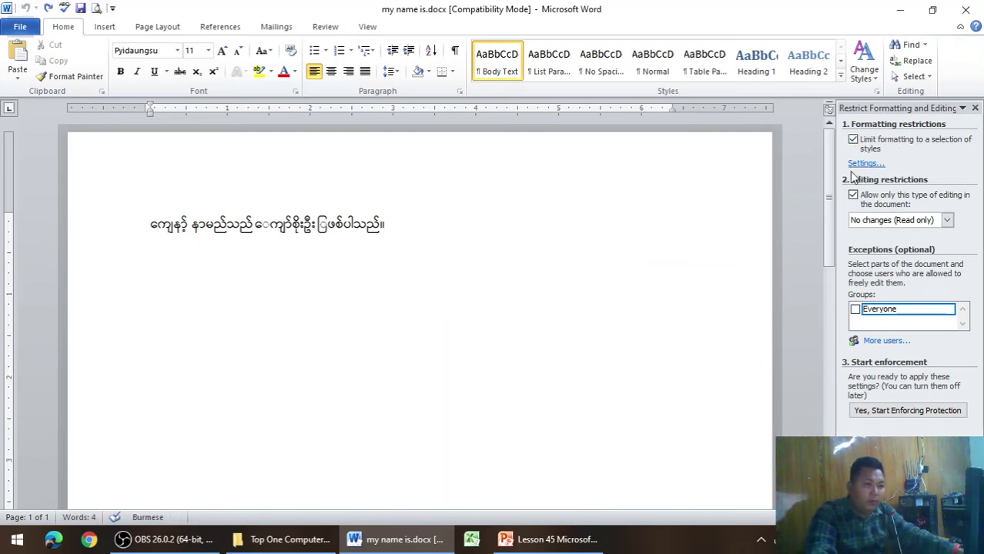
{"action": "left_click", "coordinate": [852, 195]}
{"action": "left_click", "coordinate": [853, 195]}
{"action": "left_click", "coordinate": [946, 220]}
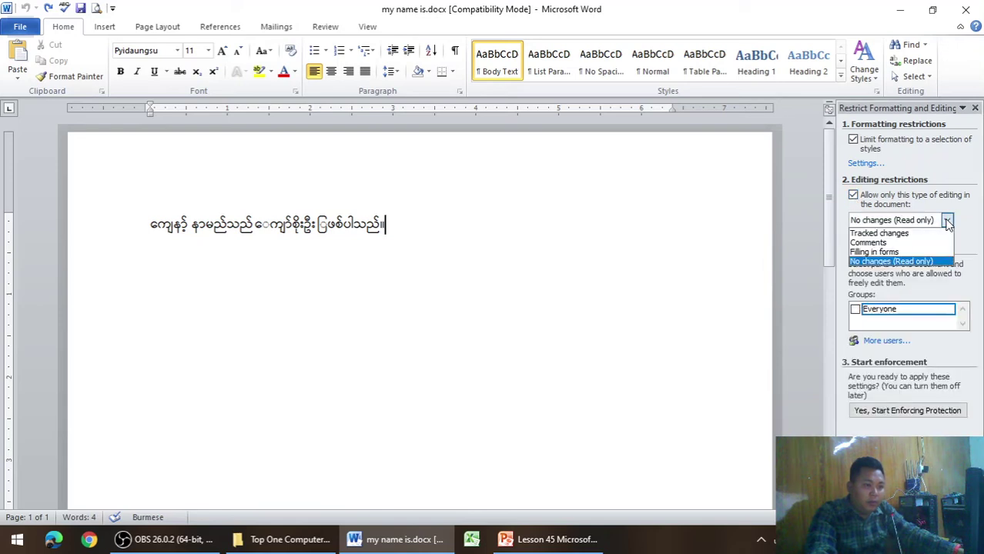
{"action": "left_click", "coordinate": [944, 222]}
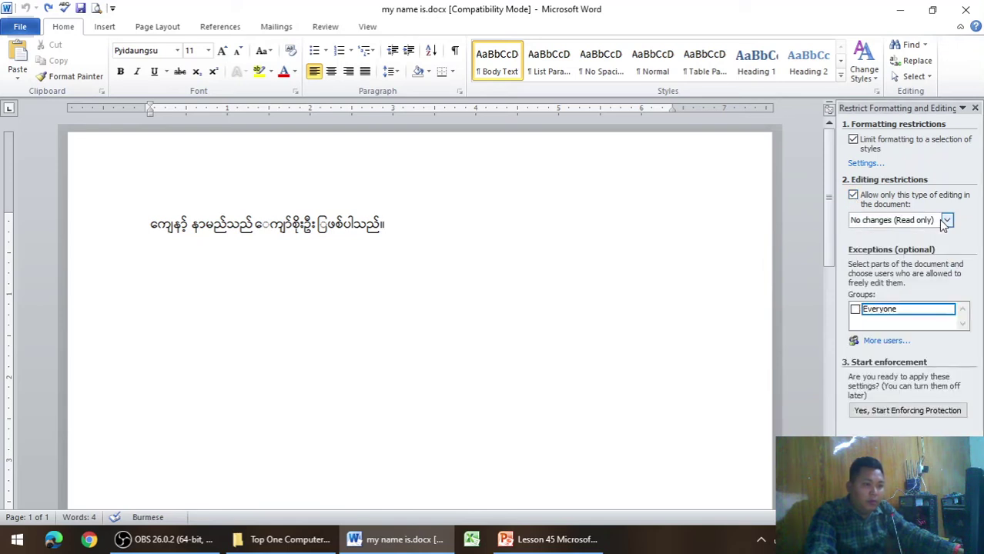
{"action": "left_click", "coordinate": [856, 310]}
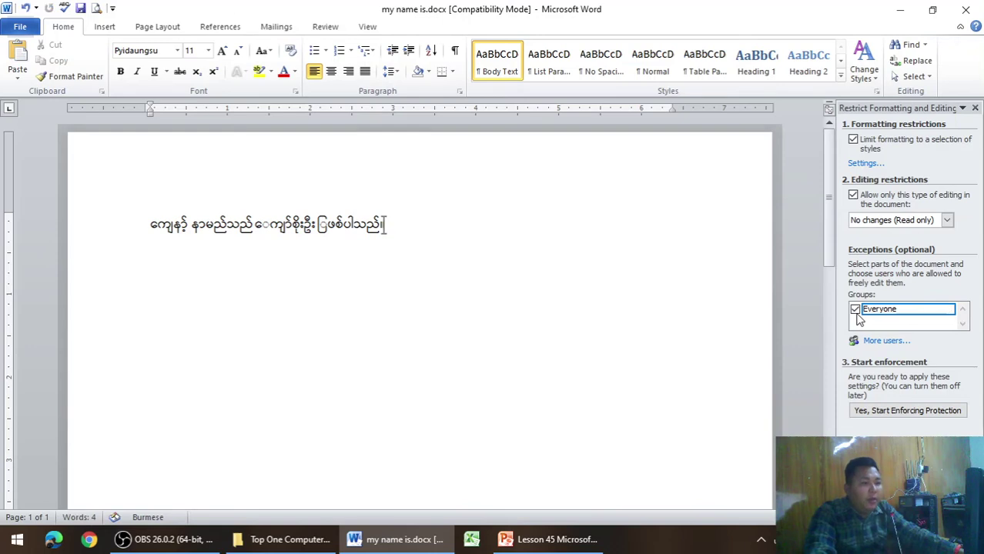
{"action": "left_click", "coordinate": [937, 314]}
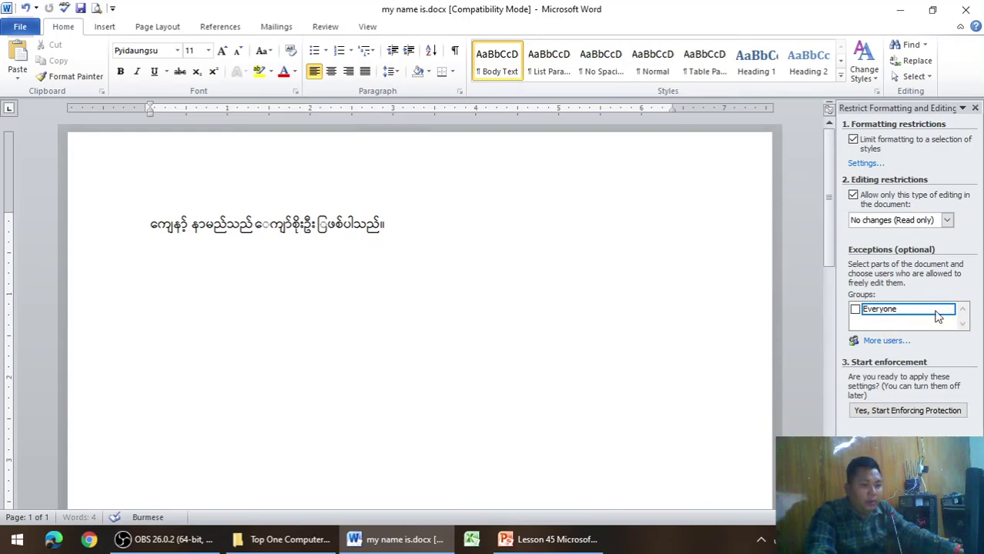
{"action": "left_click", "coordinate": [937, 314]}
Step: Start enforcing protection, entering and confirming a password
{"action": "left_click", "coordinate": [896, 412]}
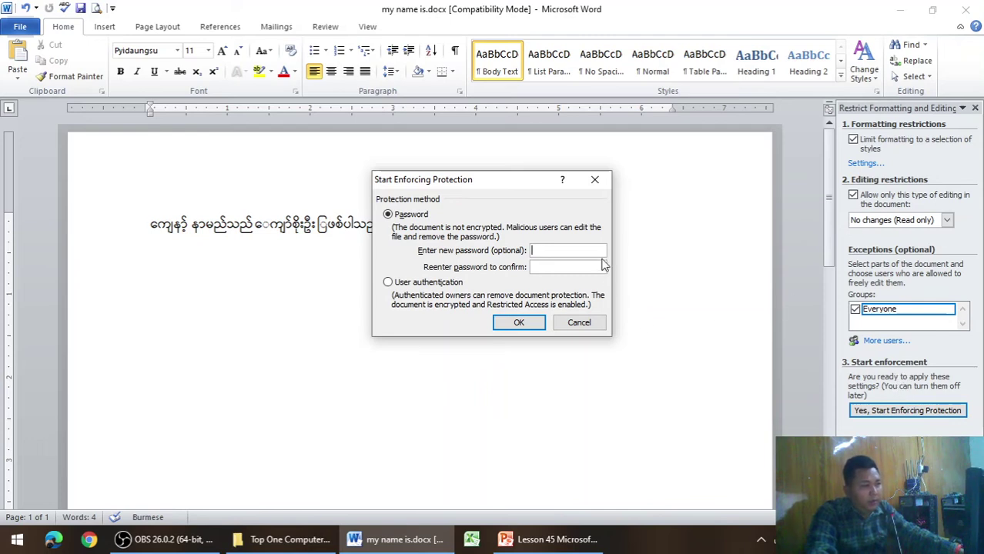
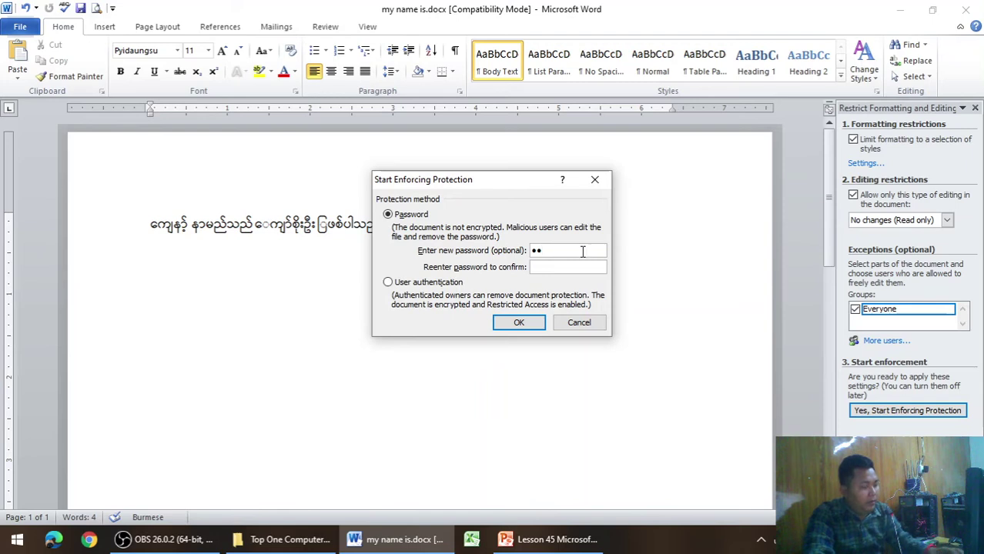
{"action": "key", "text": "Tab"}
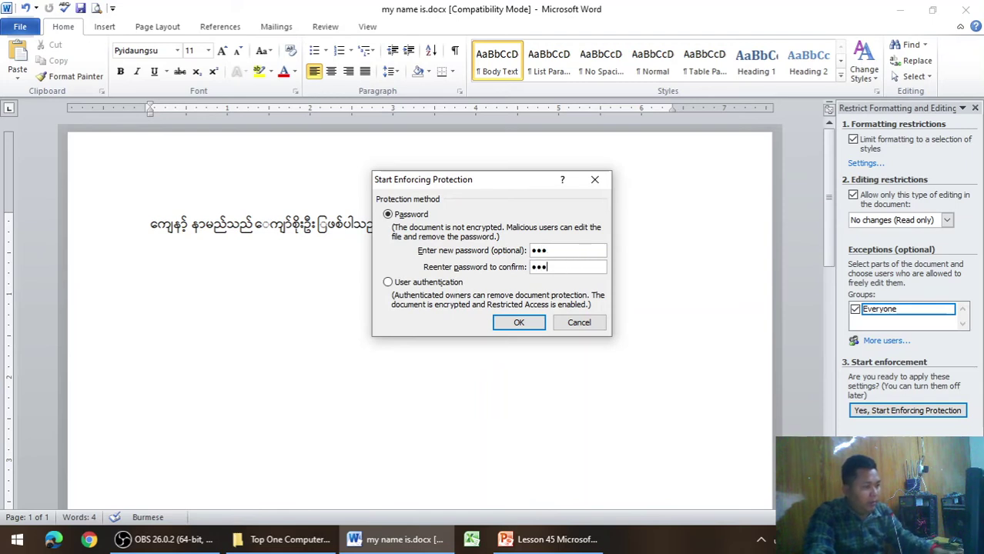
{"action": "left_click", "coordinate": [518, 322]}
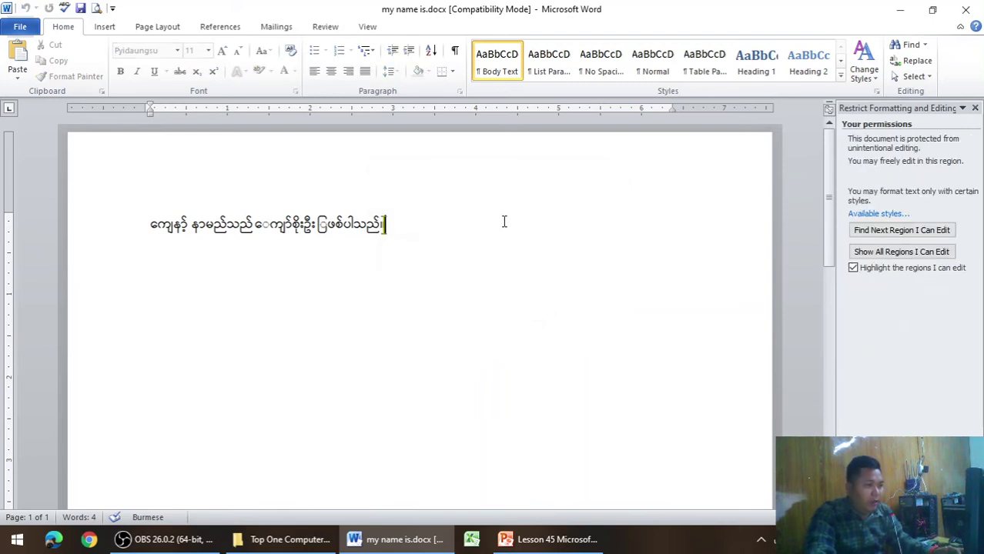
Step: Try selecting the sentence to verify it is protected, then close Word
{"action": "key", "text": "shift+Left"}
{"action": "key", "text": "shift+Left"}
{"action": "key", "text": "shift+Left"}
{"action": "key", "text": "shift+Left"}
{"action": "key", "text": "shift+Left"}
{"action": "key", "text": "Right"}
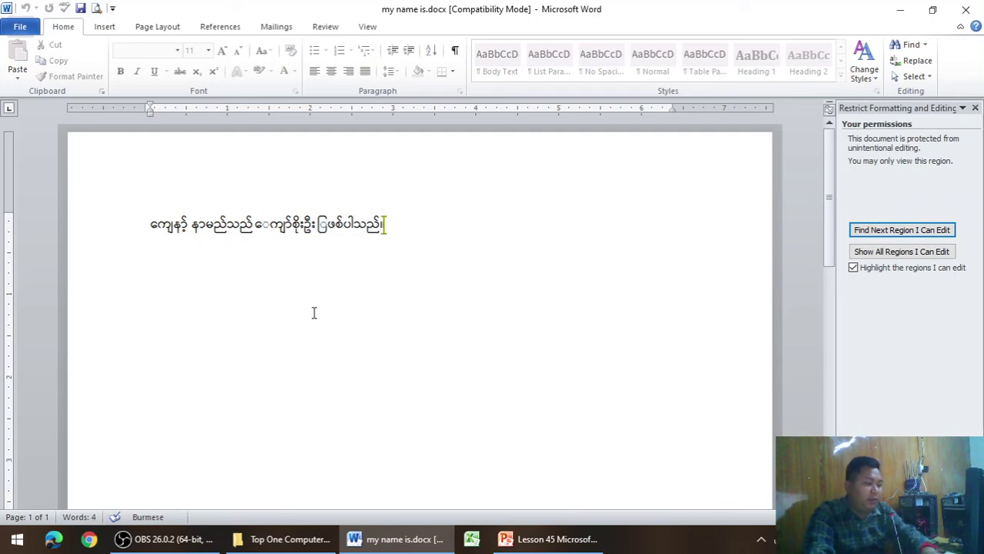
{"action": "left_click_drag", "start_coordinate": [463, 220], "coordinate": [237, 239]}
{"action": "left_click", "coordinate": [359, 245]}
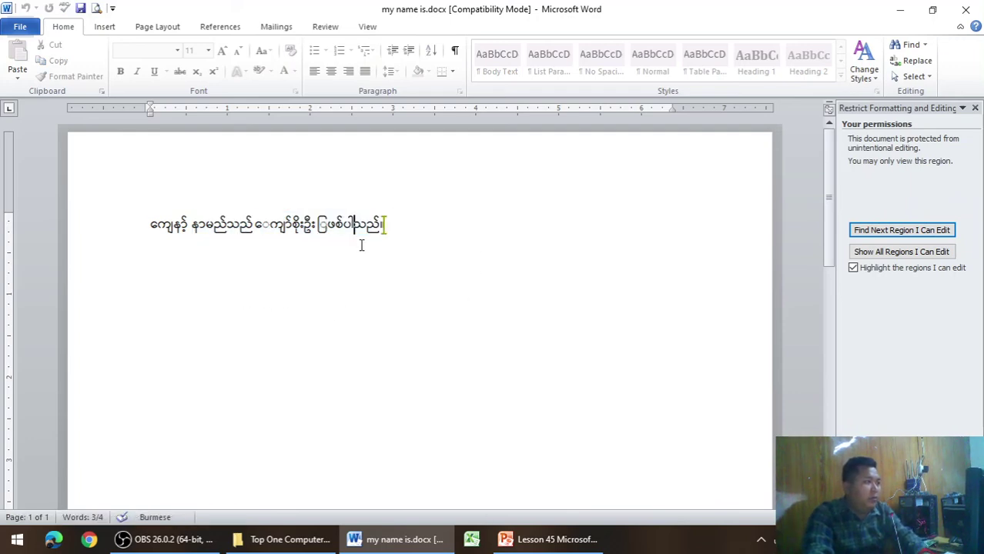
{"action": "left_click", "coordinate": [966, 9]}
Step: Try saving the protected document while closing Word, dismissing the 'Word cannot save' error twice
{"action": "left_click", "coordinate": [416, 290]}
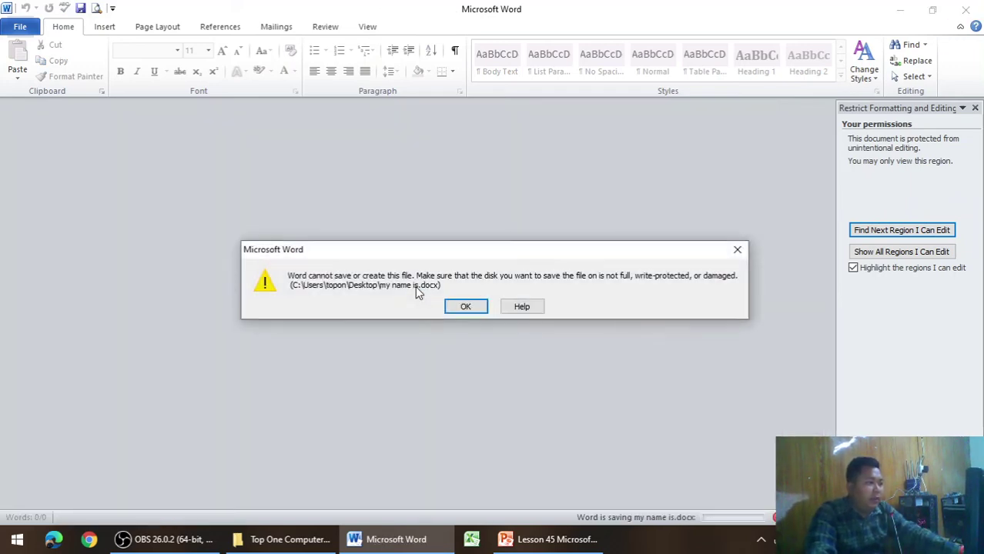
{"action": "left_click", "coordinate": [466, 306]}
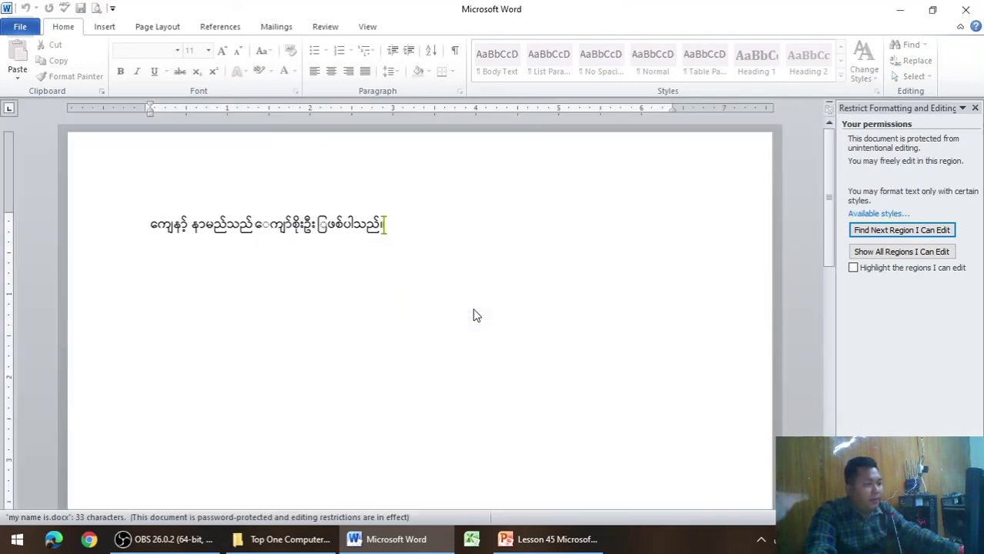
{"action": "left_click", "coordinate": [965, 9]}
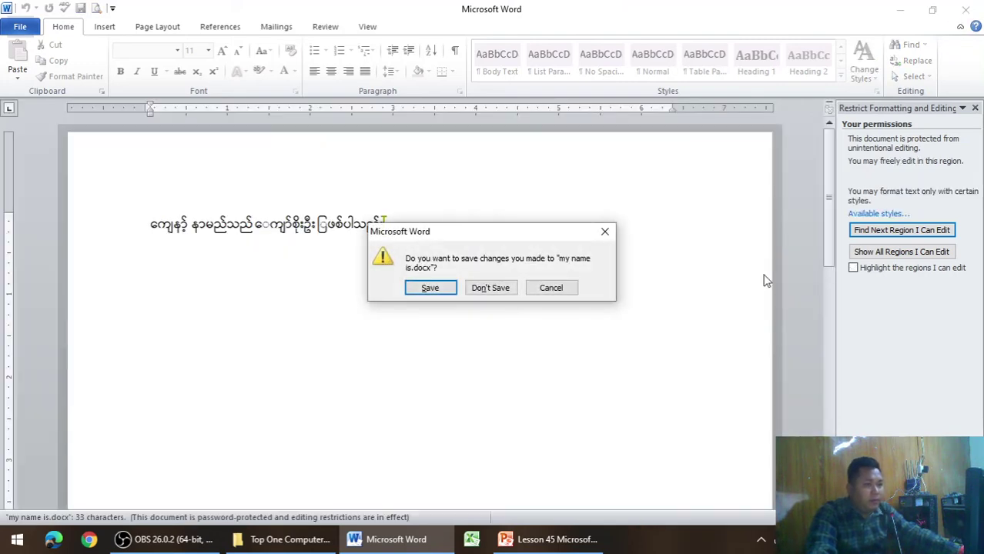
{"action": "left_click", "coordinate": [441, 290]}
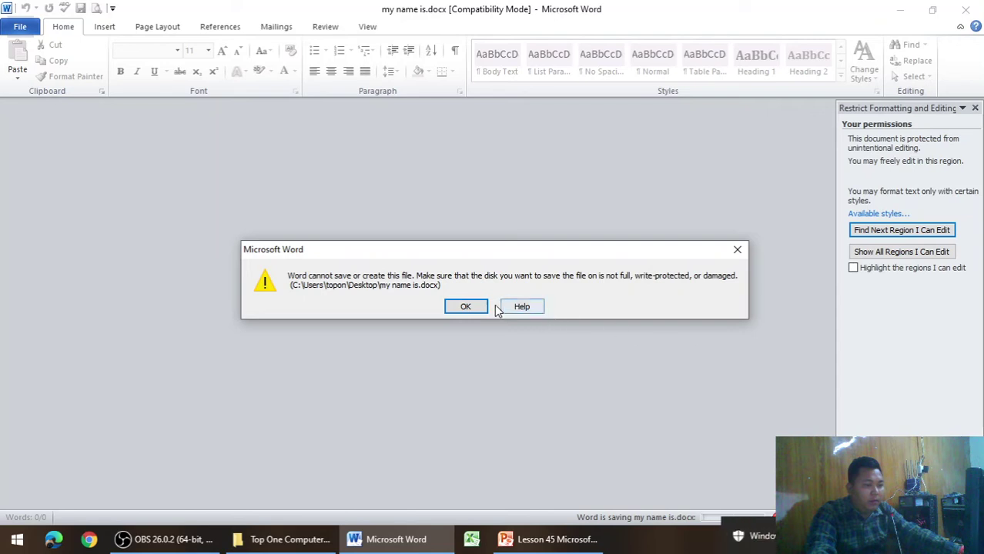
{"action": "left_click", "coordinate": [471, 306]}
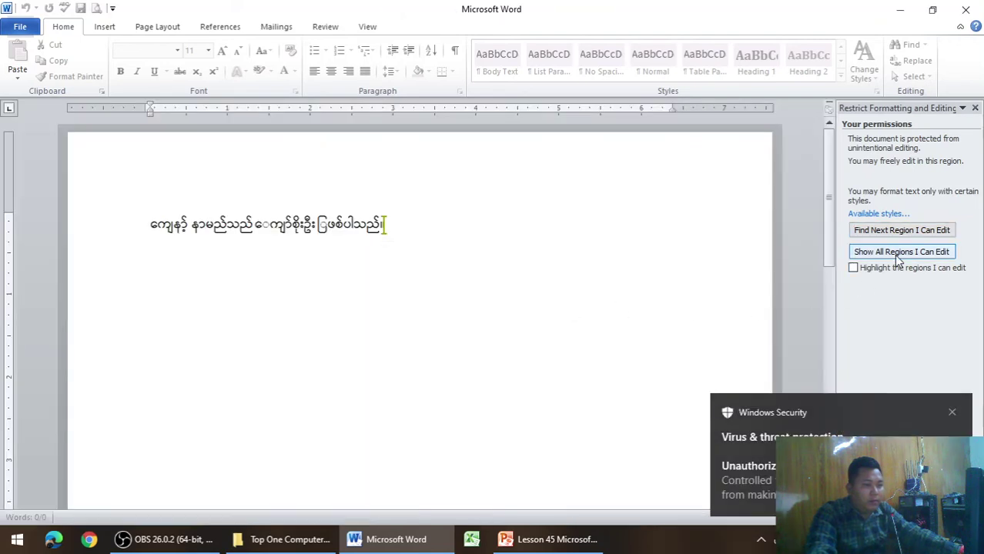
Step: Turn on 'Highlight the regions I can edit' after another failed save on closing
{"action": "left_click", "coordinate": [853, 267]}
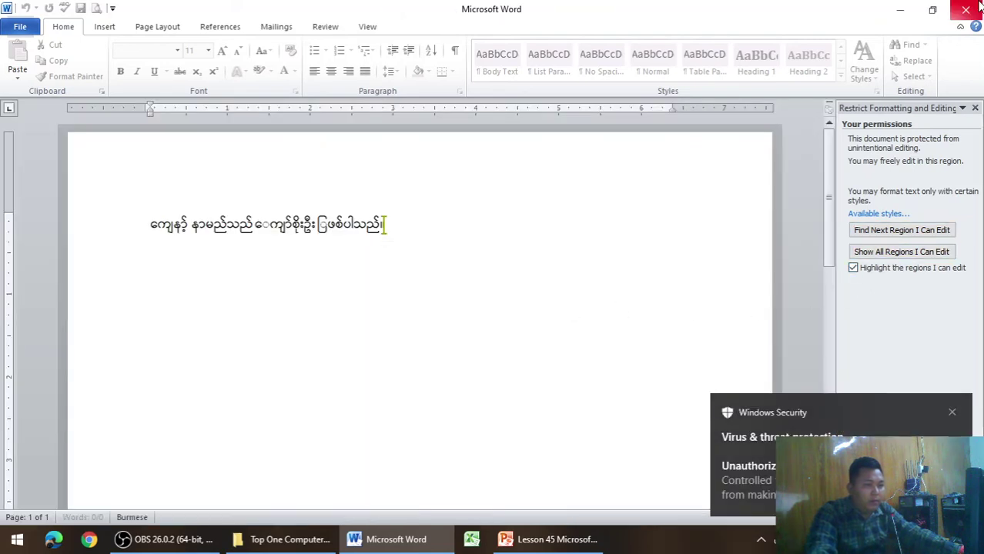
{"action": "left_click", "coordinate": [965, 9]}
{"action": "left_click", "coordinate": [445, 289]}
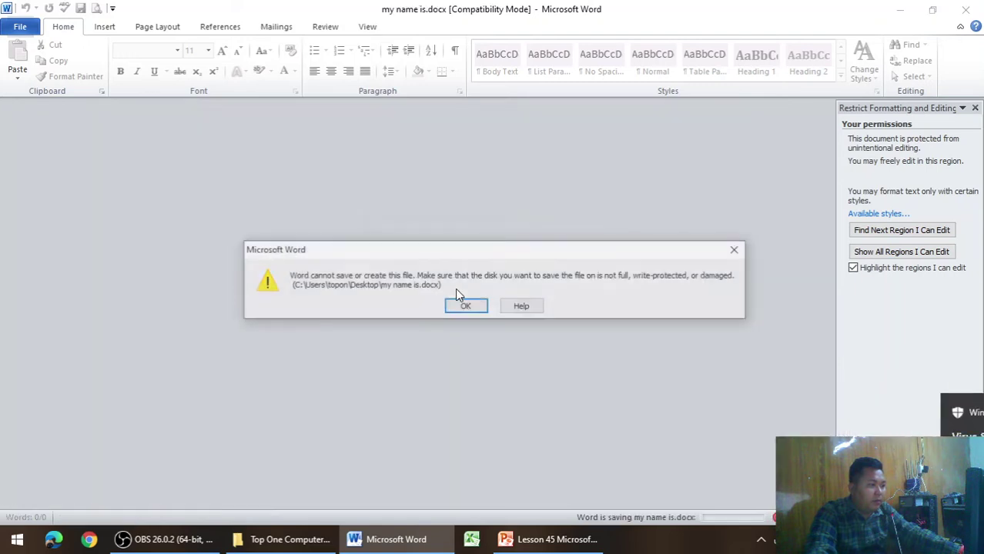
{"action": "left_click", "coordinate": [468, 306]}
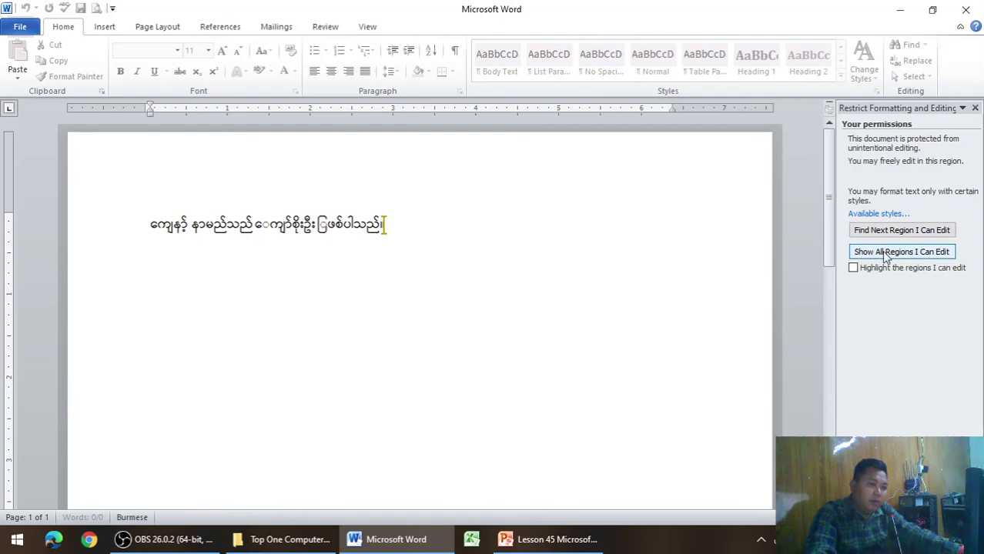
{"action": "left_click", "coordinate": [867, 269]}
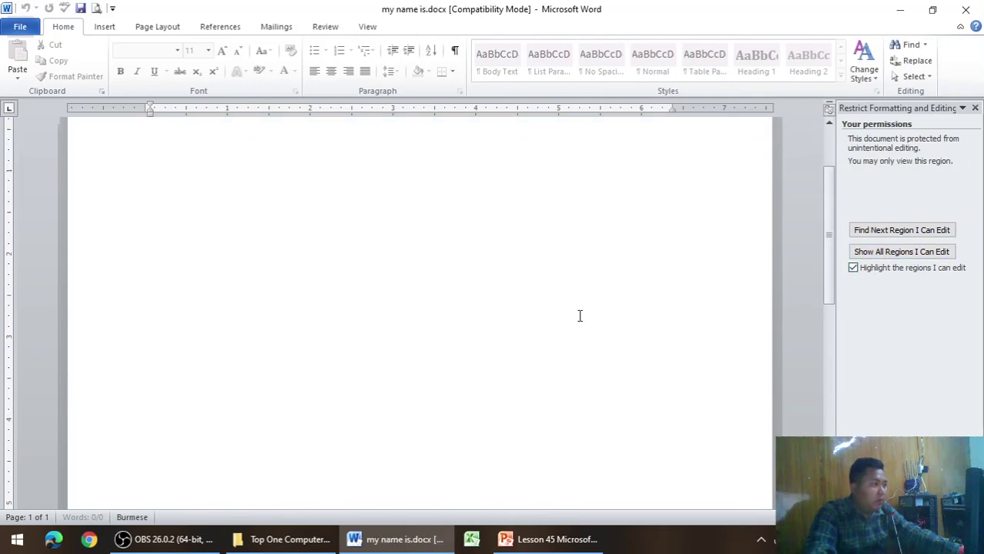
Step: Reopen Restrict Editing from File > Protect Document and turn off region highlighting
{"action": "left_click", "coordinate": [18, 28]}
{"action": "left_click", "coordinate": [178, 221]}
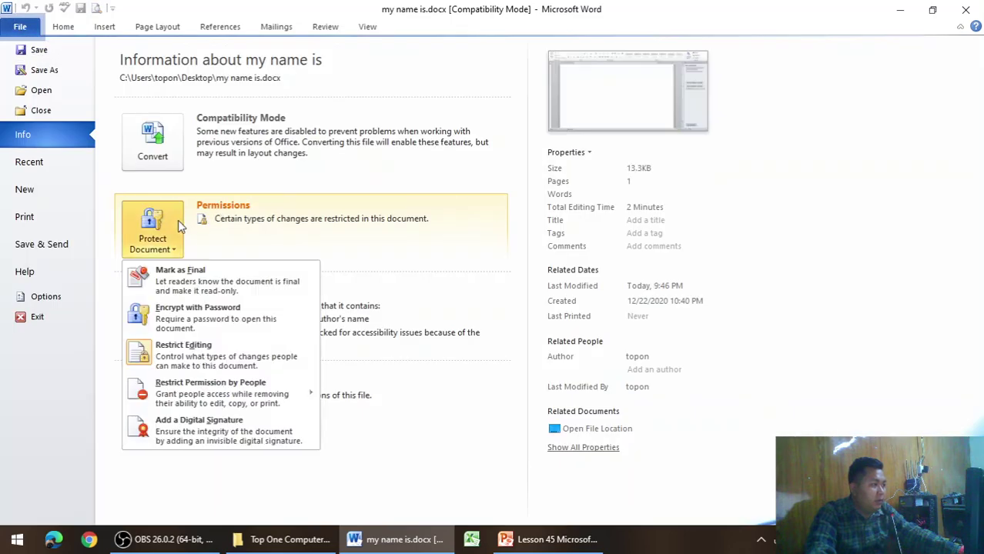
{"action": "left_click", "coordinate": [243, 358]}
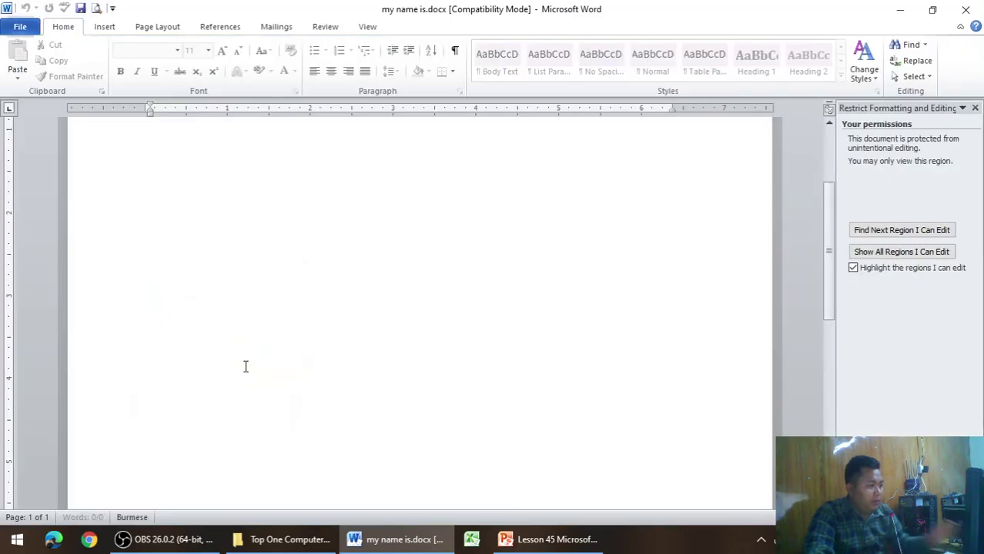
{"action": "left_click", "coordinate": [853, 268]}
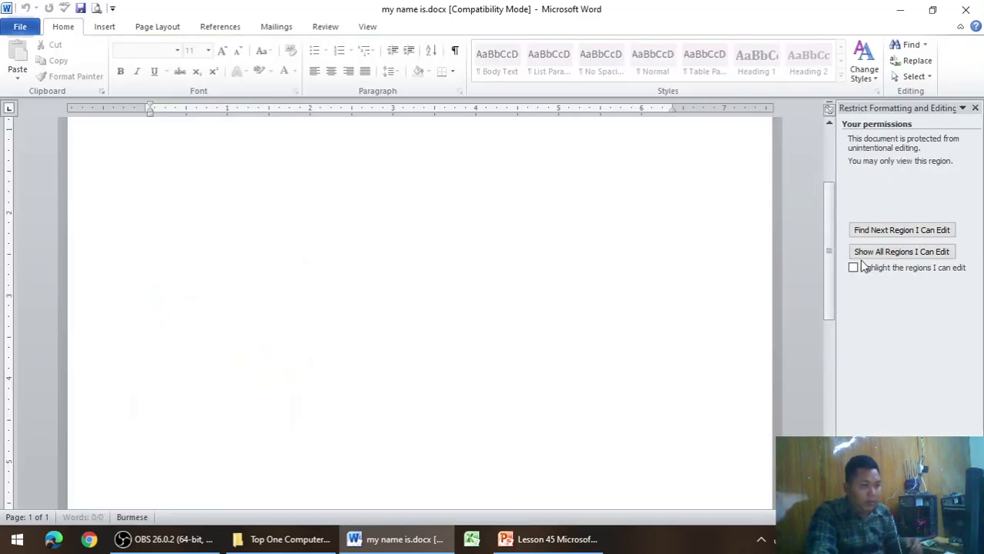
Step: Jump to the next editable region, the Burmese line, and try adding a line break
{"action": "left_click", "coordinate": [962, 107]}
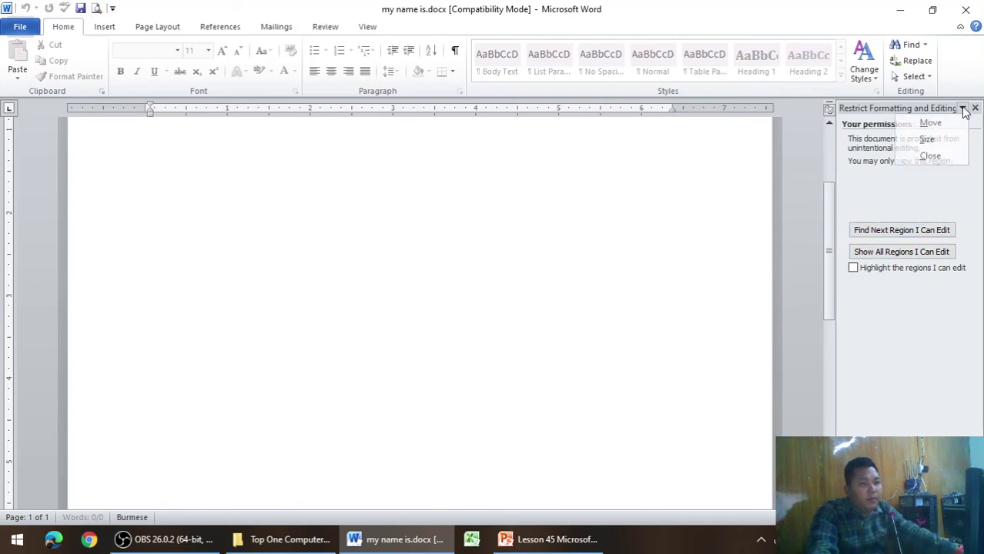
{"action": "left_click", "coordinate": [873, 139]}
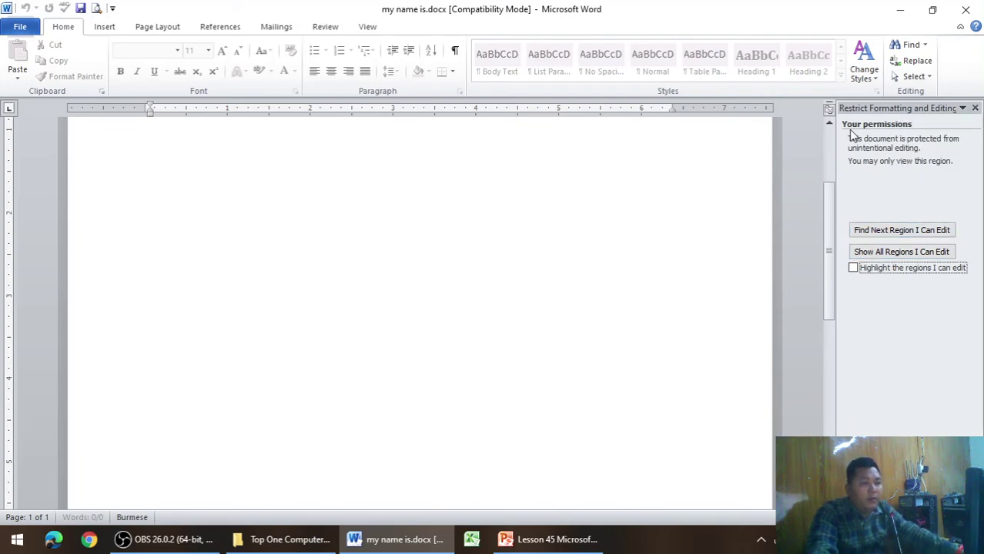
{"action": "left_click", "coordinate": [880, 231]}
{"action": "left_click", "coordinate": [881, 232]}
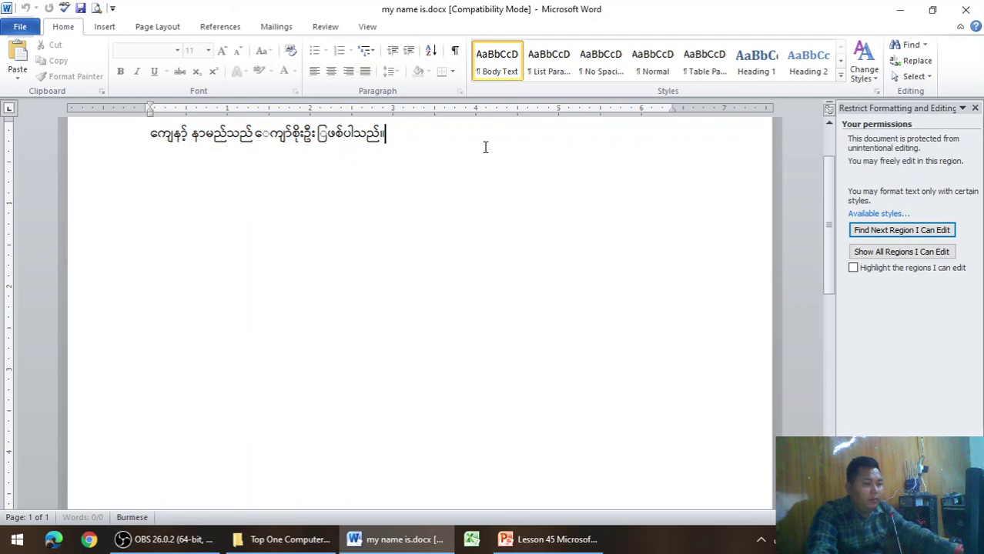
{"action": "key", "text": "Return"}
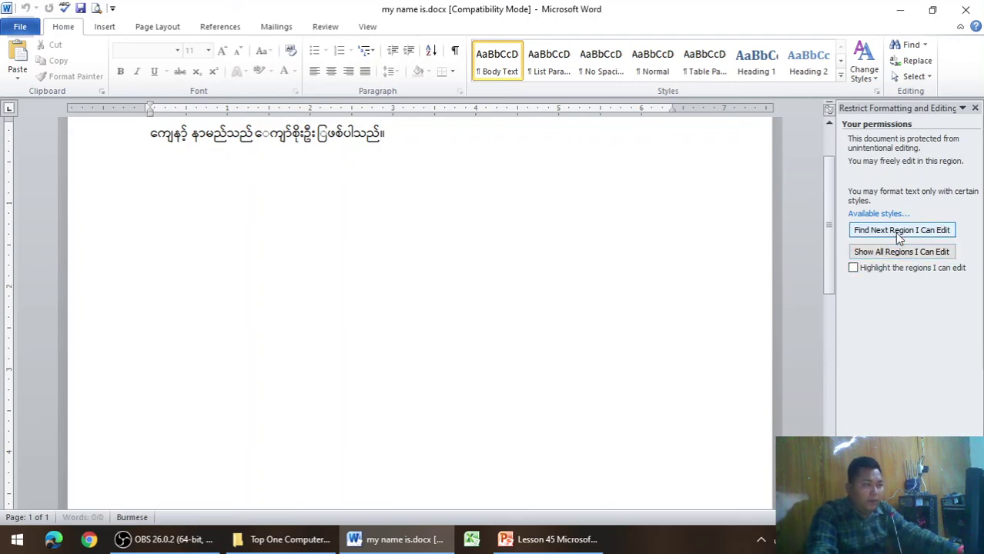
Step: Stop protecting the document by entering the protection password
{"action": "left_click", "coordinate": [899, 231]}
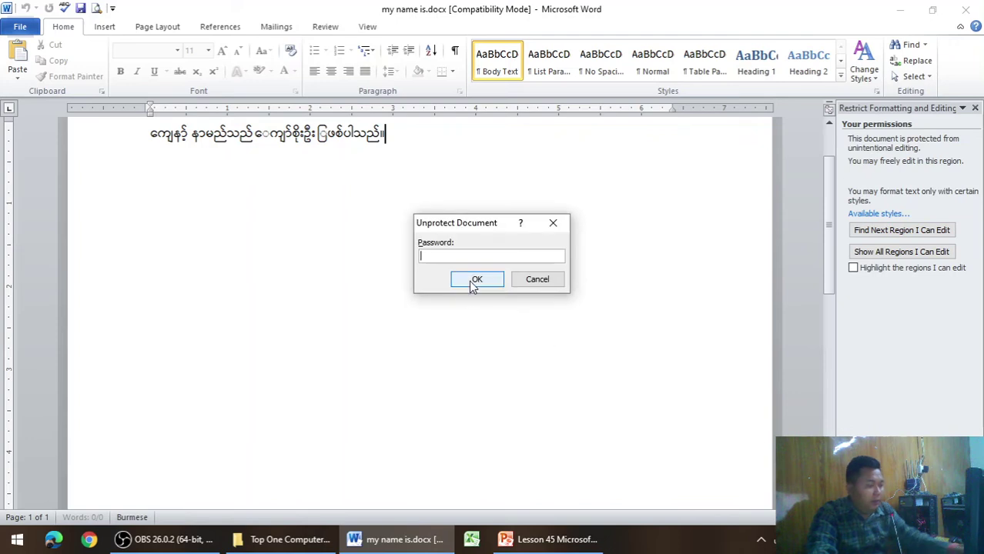
{"action": "left_click", "coordinate": [473, 281]}
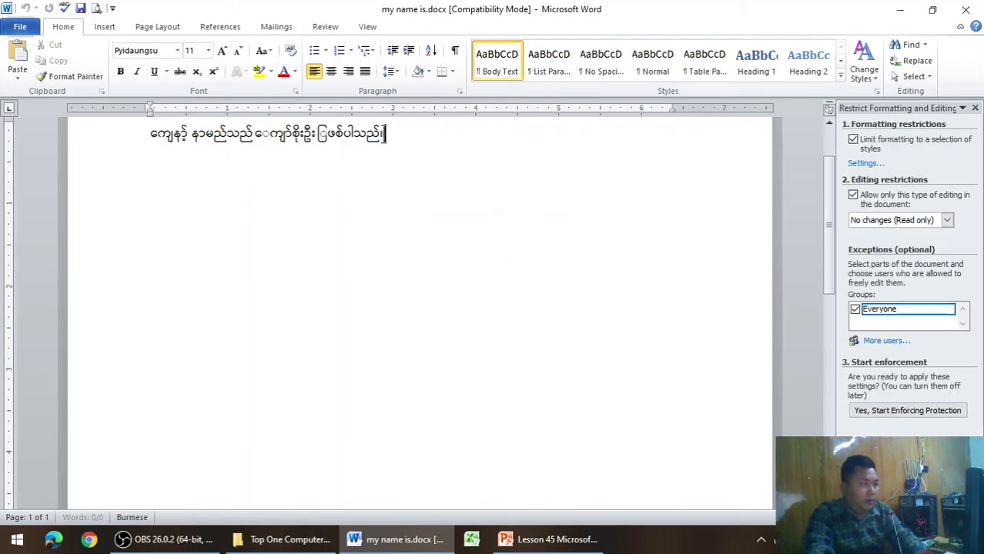
Step: Delete the Burmese line's last characters and close Word without saving
{"action": "key", "text": "BackSpace"}
{"action": "key", "text": "BackSpace"}
{"action": "key", "text": "BackSpace"}
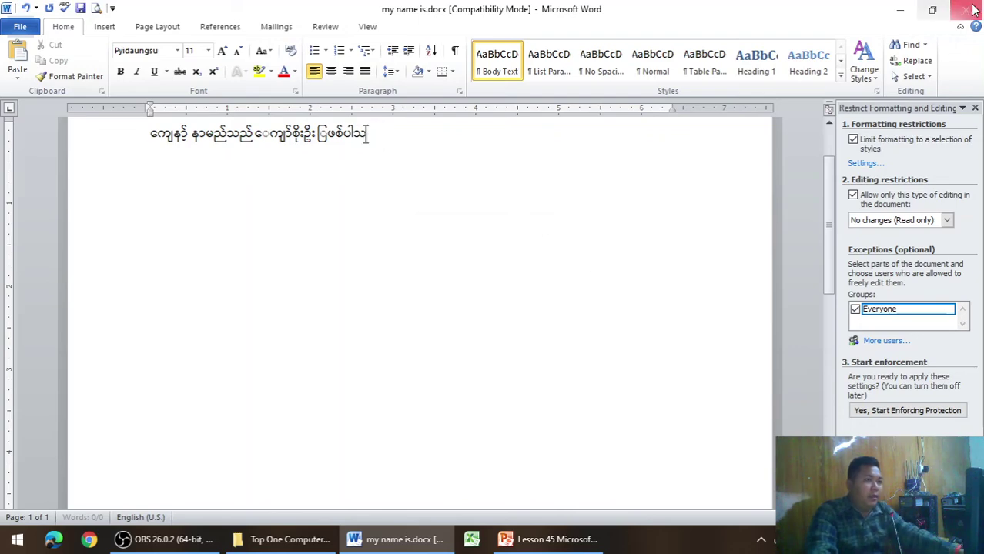
{"action": "left_click", "coordinate": [975, 9]}
{"action": "left_click", "coordinate": [493, 284]}
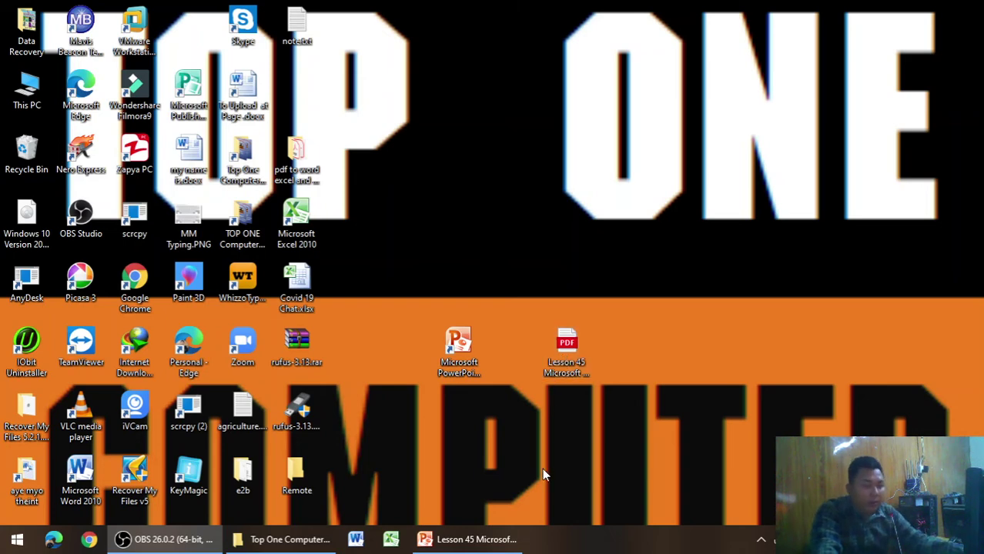
Step: Bring back the Lesson 45 deck and check its Protect Presentation options on the Info page
{"action": "left_click", "coordinate": [497, 534]}
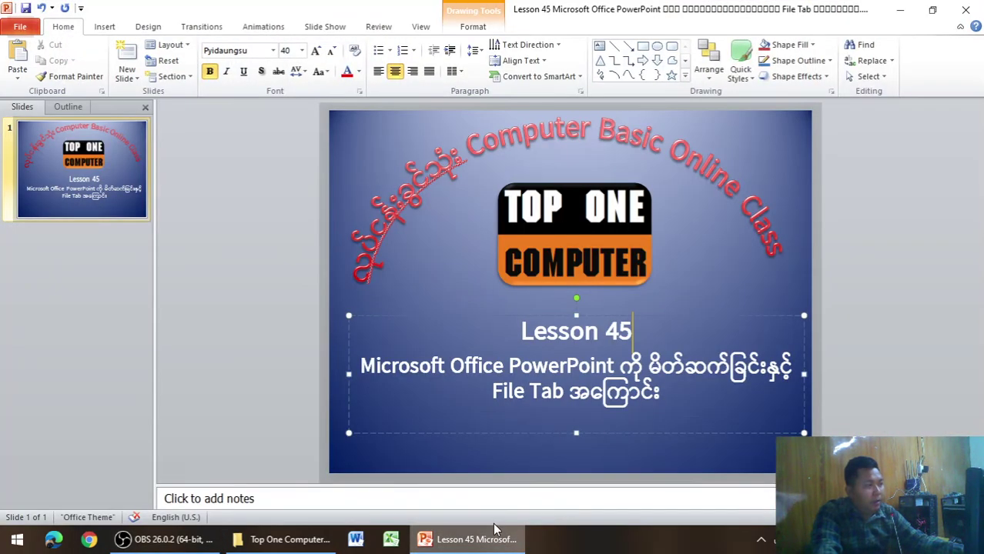
{"action": "left_click", "coordinate": [433, 181]}
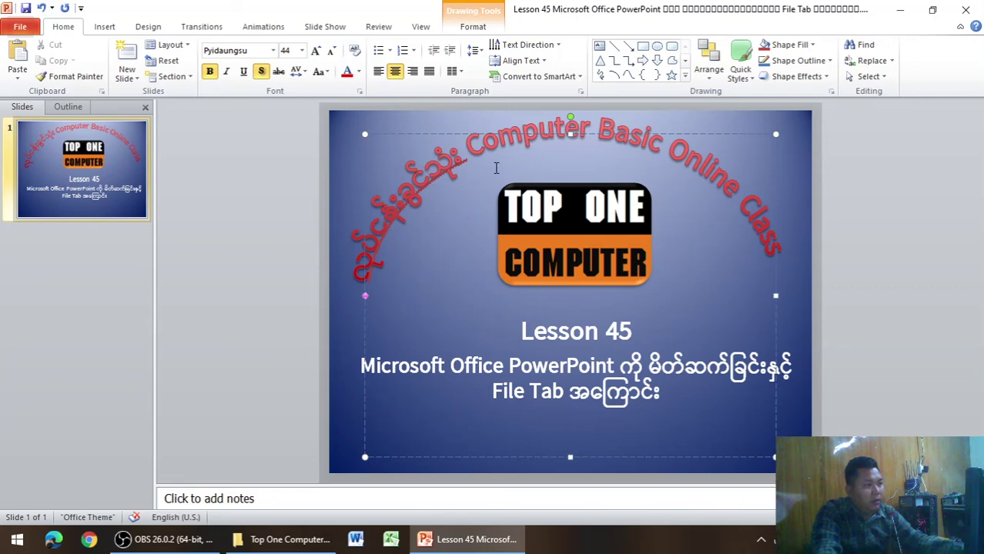
{"action": "left_click", "coordinate": [23, 28]}
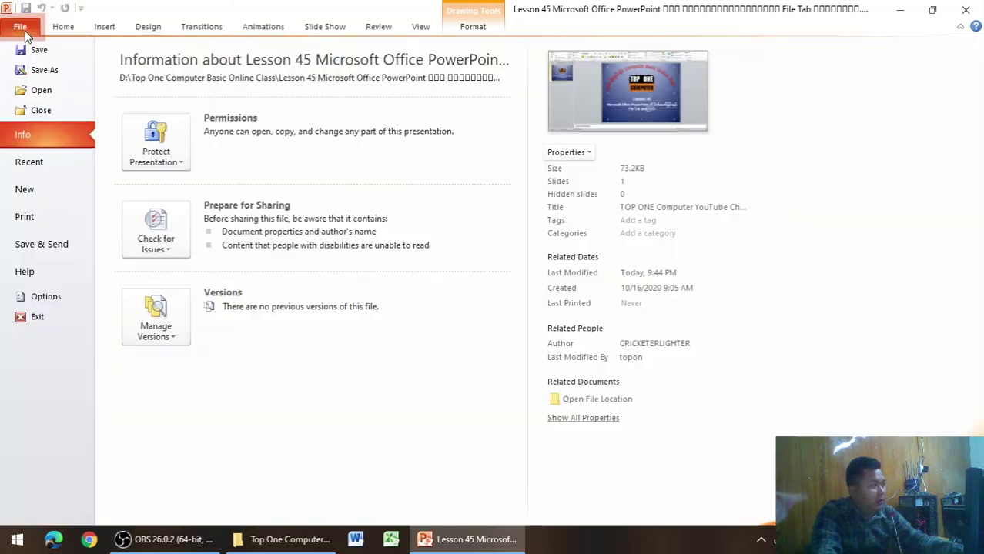
{"action": "left_click", "coordinate": [176, 167]}
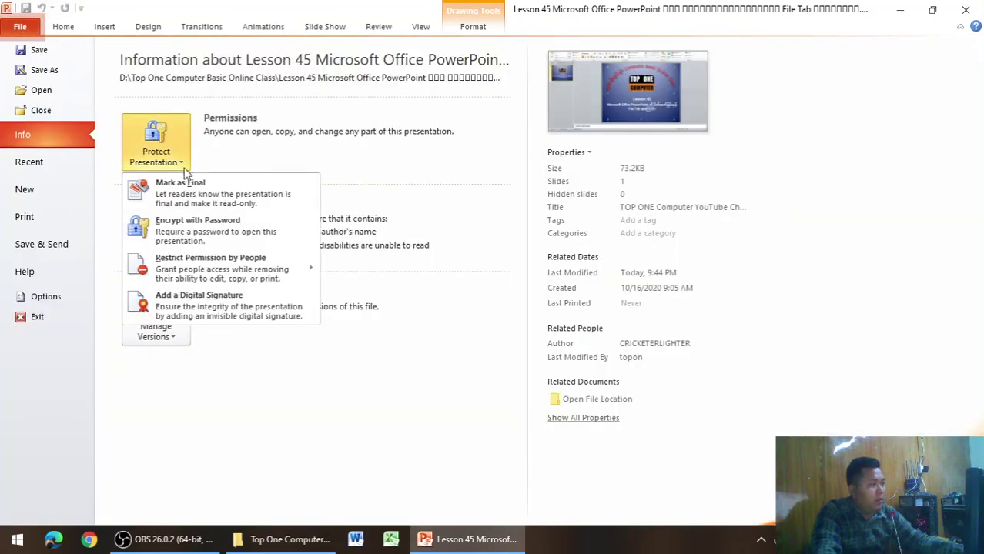
{"action": "left_click", "coordinate": [183, 168]}
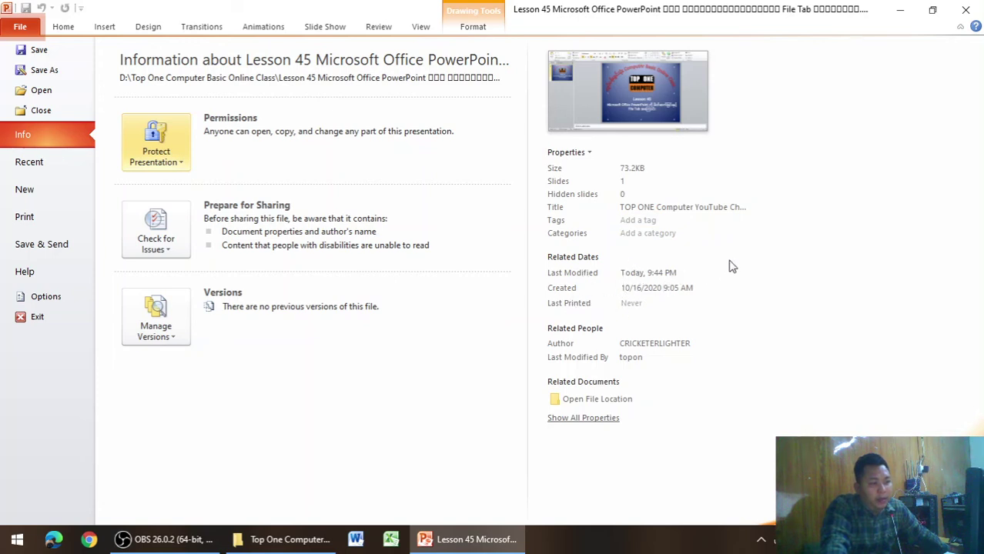
Step: Browse the Recent and New pages, then preview the Lesson 45 title slide under Print
{"action": "left_click", "coordinate": [51, 163]}
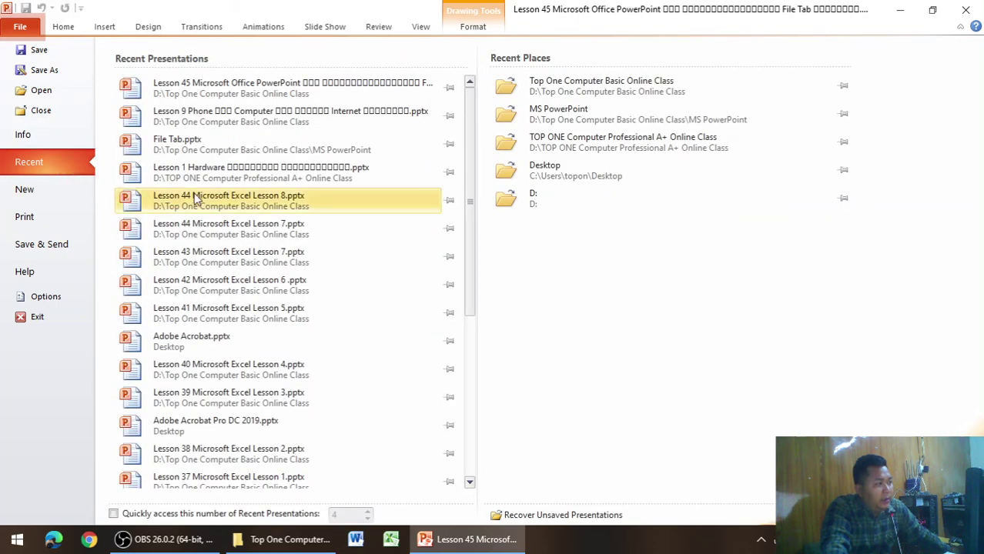
{"action": "scroll", "coordinate": [193, 194], "scroll_direction": "down", "scroll_amount": 3}
{"action": "scroll", "coordinate": [192, 194], "scroll_direction": "down", "scroll_amount": 1}
{"action": "scroll", "coordinate": [192, 194], "scroll_direction": "down", "scroll_amount": 2}
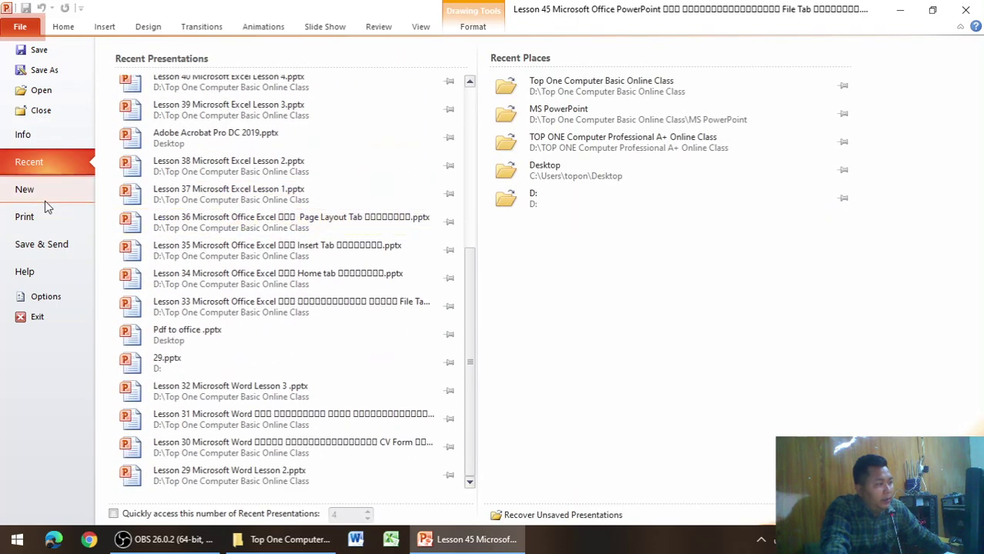
{"action": "left_click", "coordinate": [46, 199]}
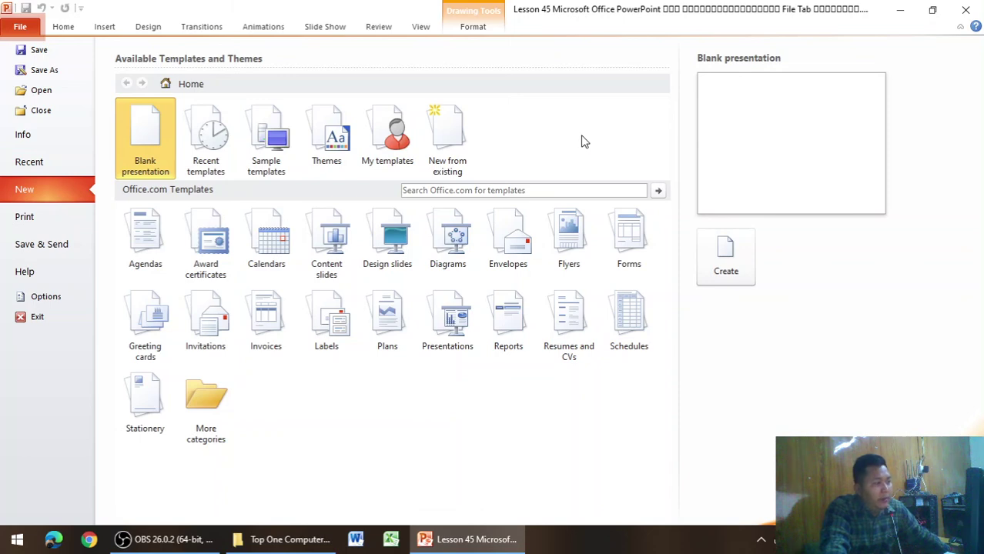
{"action": "left_click", "coordinate": [23, 218]}
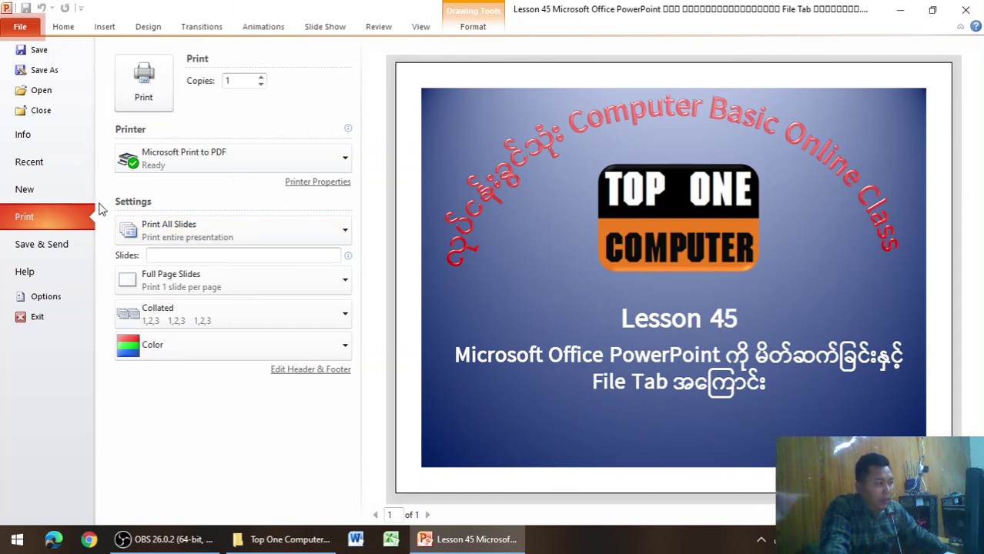
Step: View Save & Send and Print, then open PowerPoint Options and close it unchanged
{"action": "left_click", "coordinate": [67, 235]}
{"action": "left_click", "coordinate": [68, 221]}
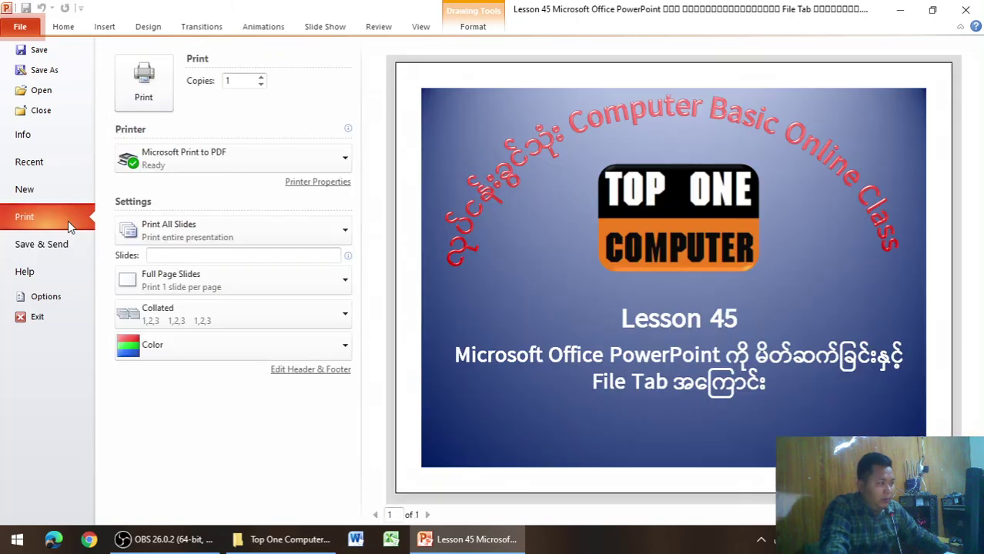
{"action": "left_click", "coordinate": [67, 297]}
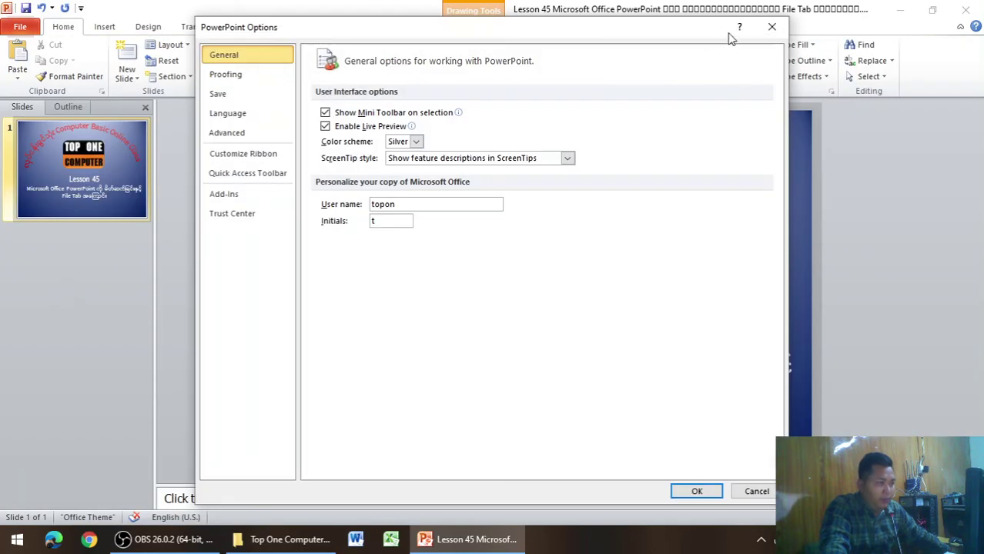
{"action": "left_click", "coordinate": [773, 29]}
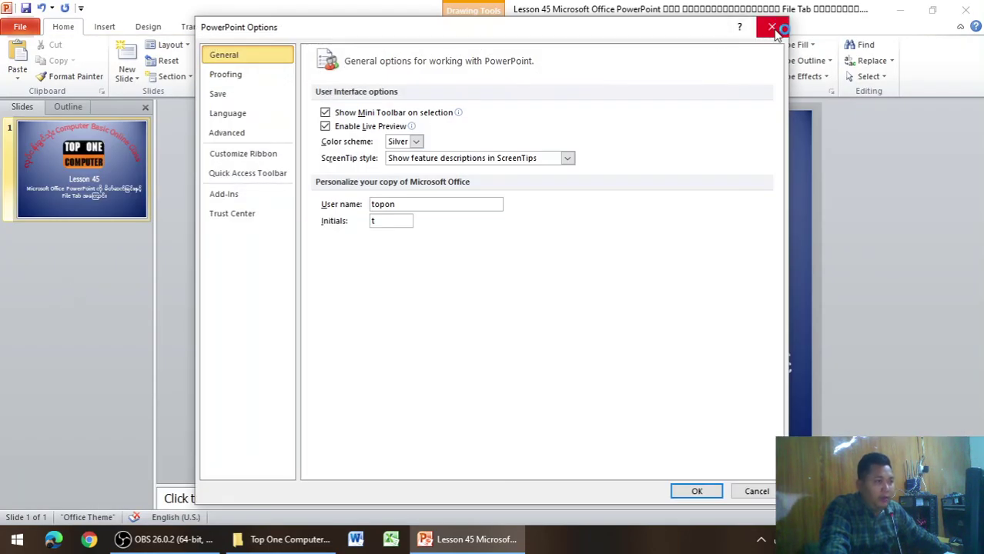
{"action": "left_click", "coordinate": [762, 491]}
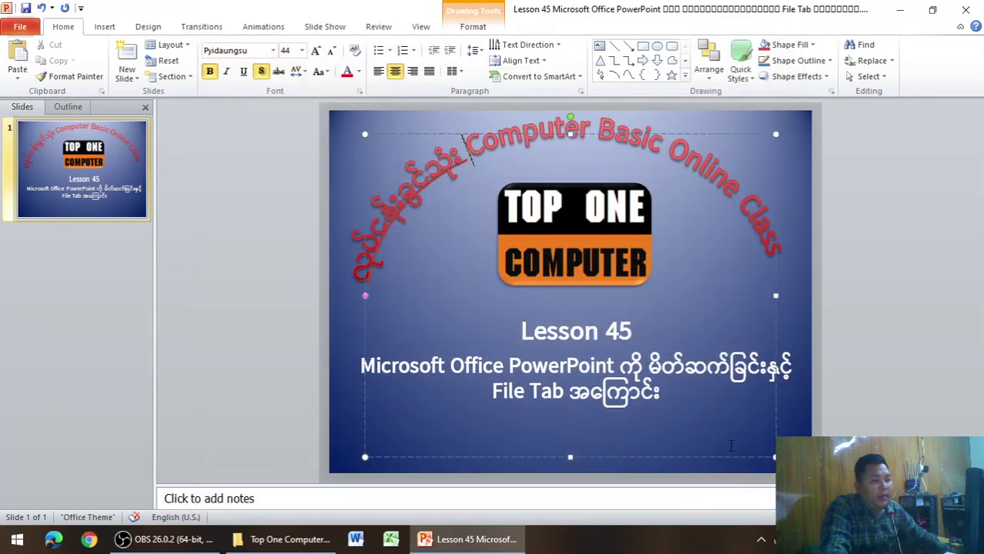
Step: Open PowerPoint Help with F1 from the Info page, then close it with Alt+F4
{"action": "left_click", "coordinate": [15, 27]}
{"action": "key", "text": "F1"}
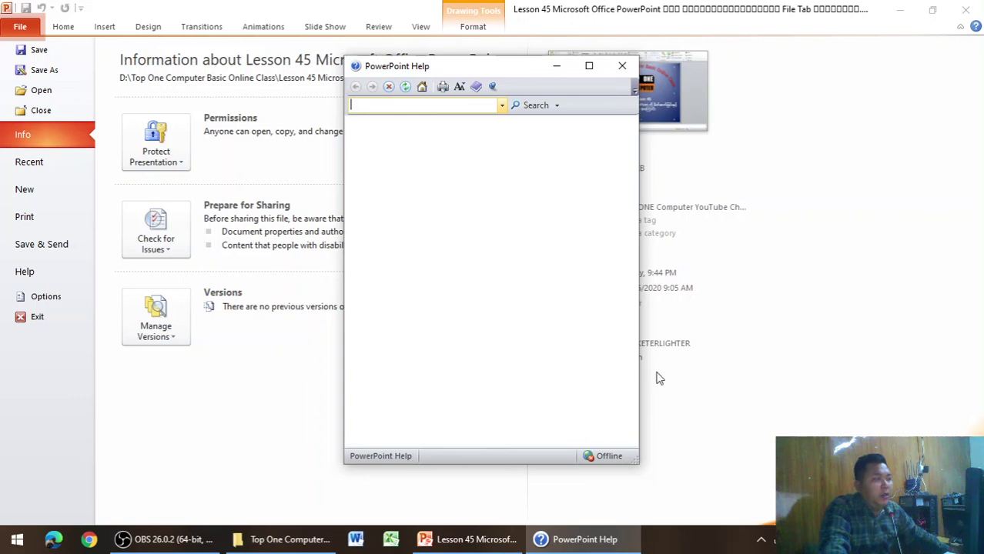
{"action": "key", "text": "alt+F4"}
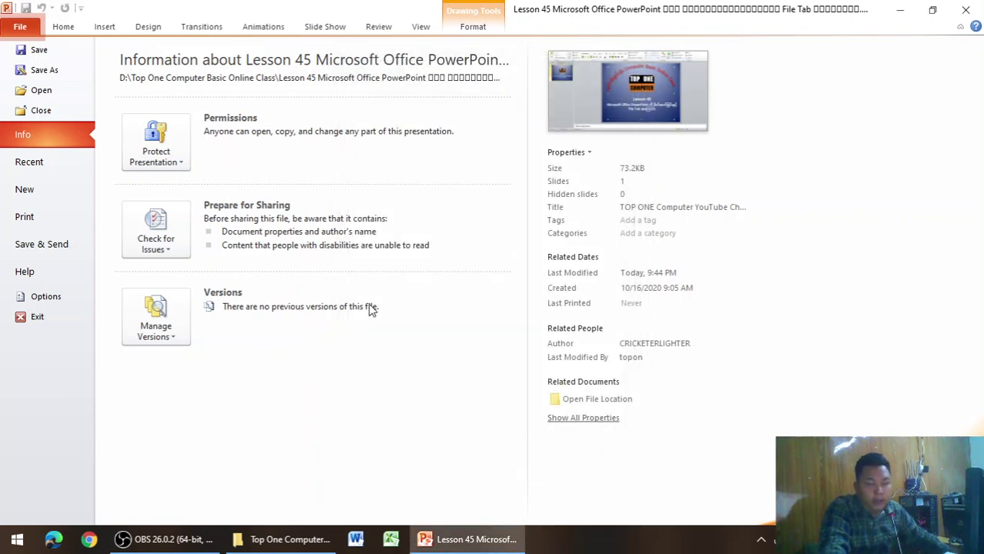
Step: Return to the Home view, select then deselect the arched title text, and select the TOP ONE COMPUTER logo
{"action": "left_click", "coordinate": [76, 28]}
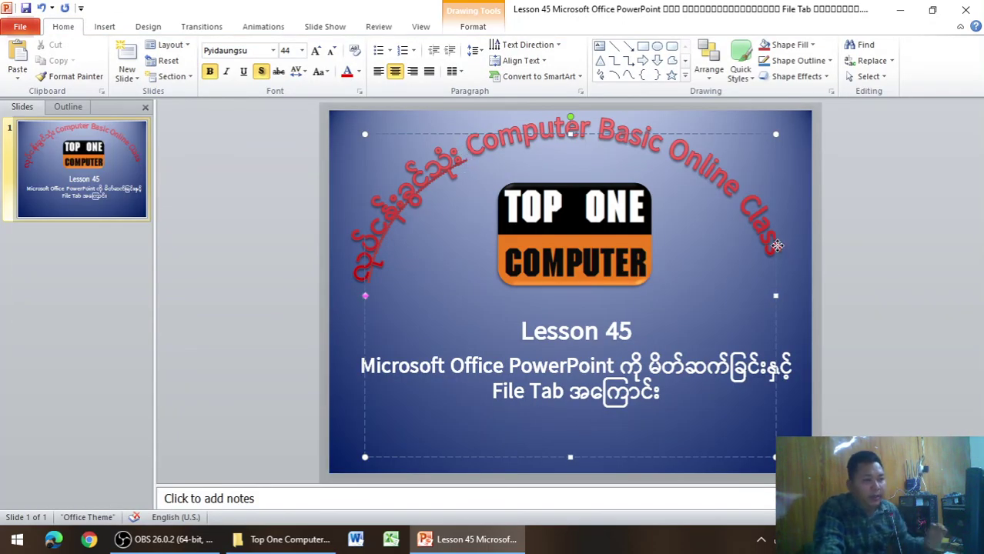
{"action": "key", "text": "ctrl+a"}
{"action": "left_click", "coordinate": [735, 192]}
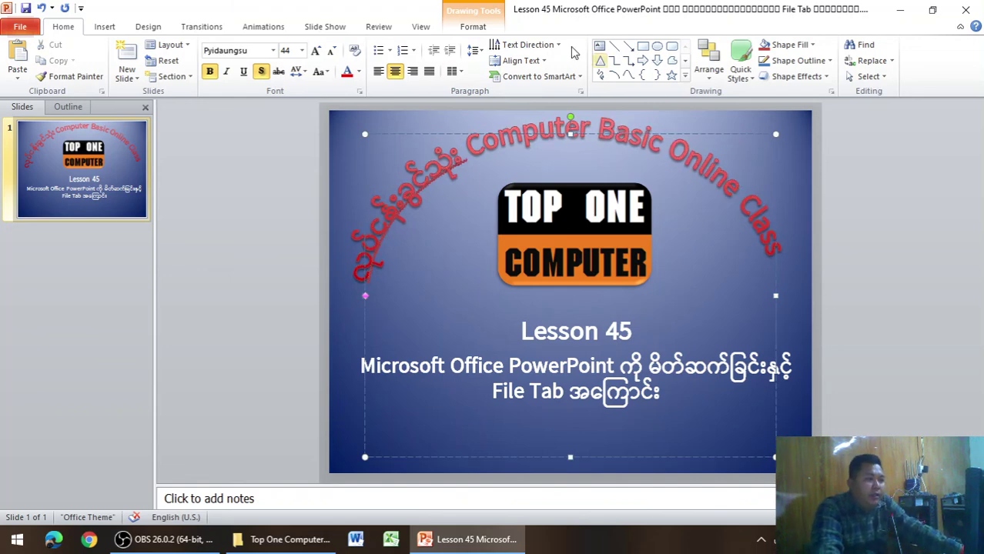
{"action": "left_click", "coordinate": [567, 261]}
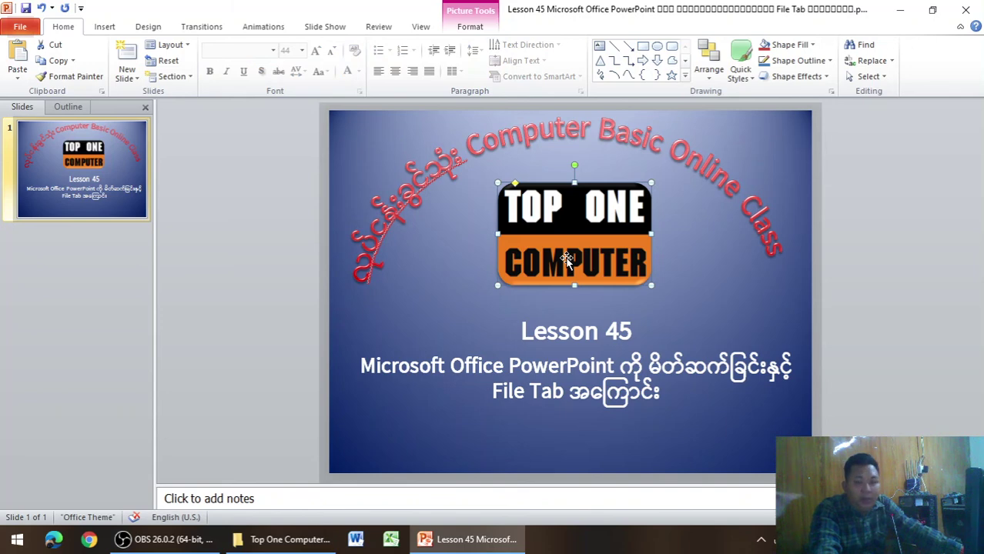